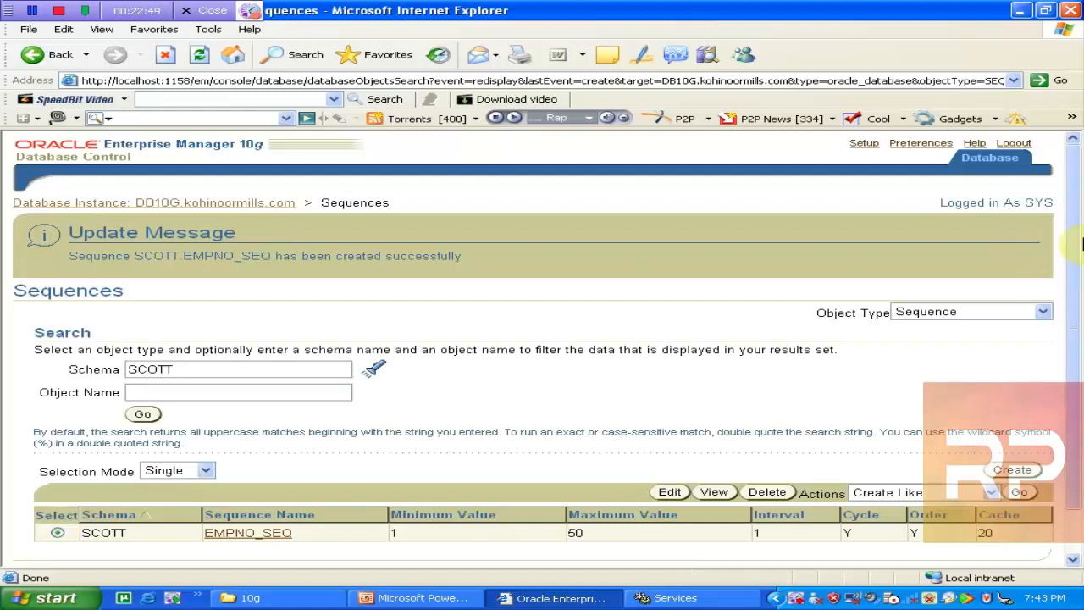
Step: Generate the DDL for the SCOTT.EMPNO_SEQ sequence, review it and return to the sequence list
{"action": "scroll", "coordinate": [1079, 230], "scroll_direction": "down", "scroll_amount": 2}
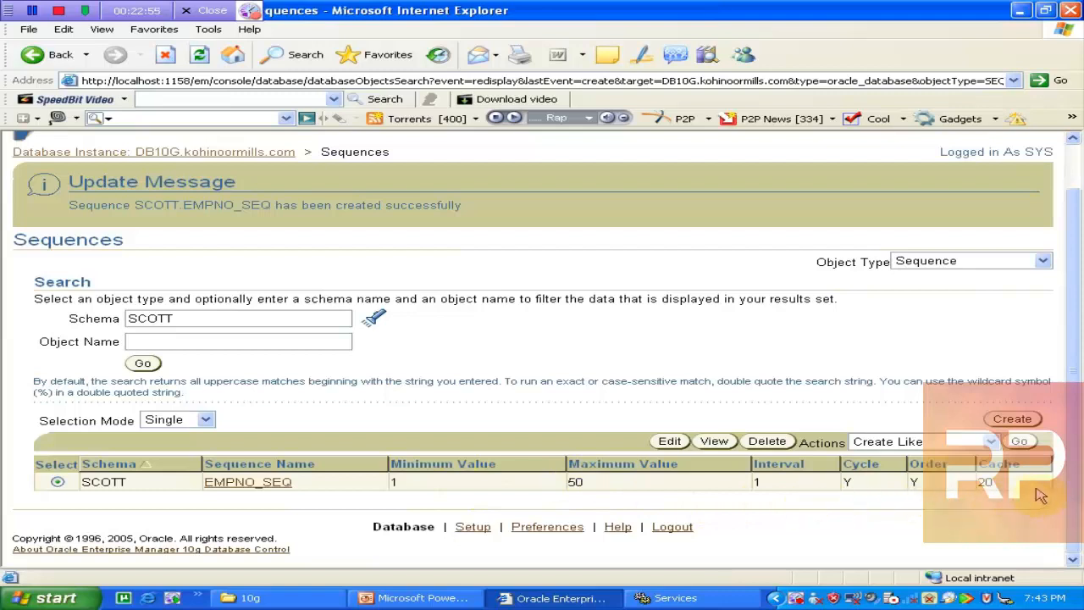
{"action": "left_click", "coordinate": [992, 444]}
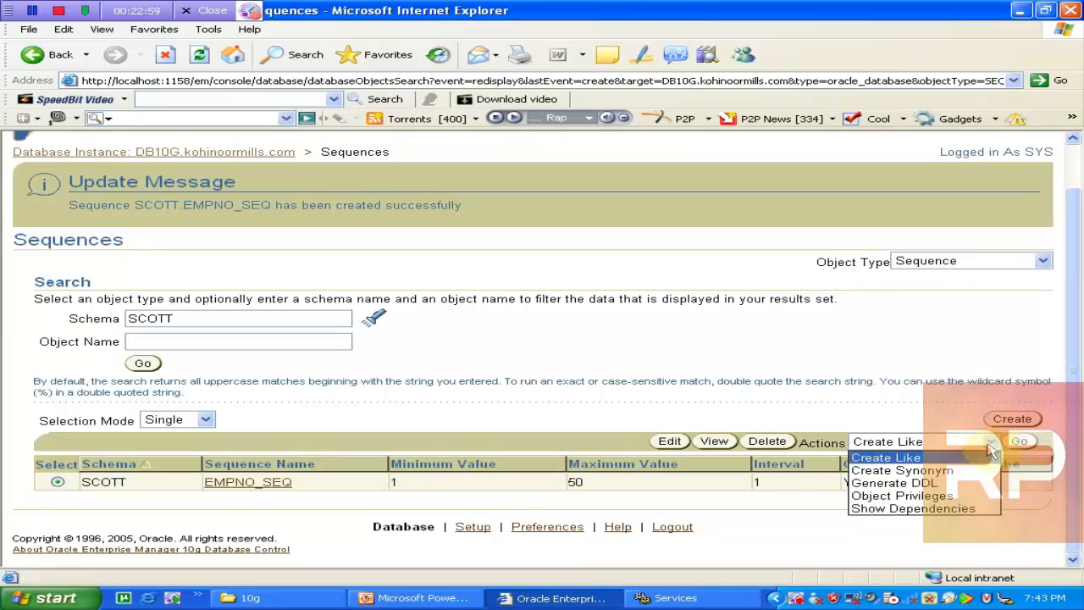
{"action": "left_click", "coordinate": [962, 483]}
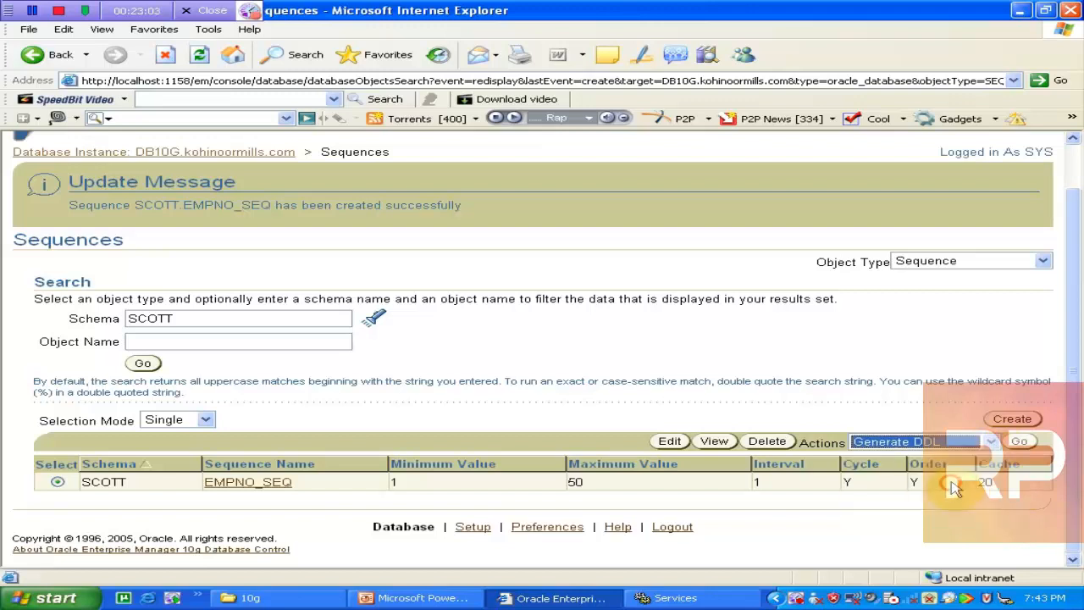
{"action": "left_click", "coordinate": [1012, 447]}
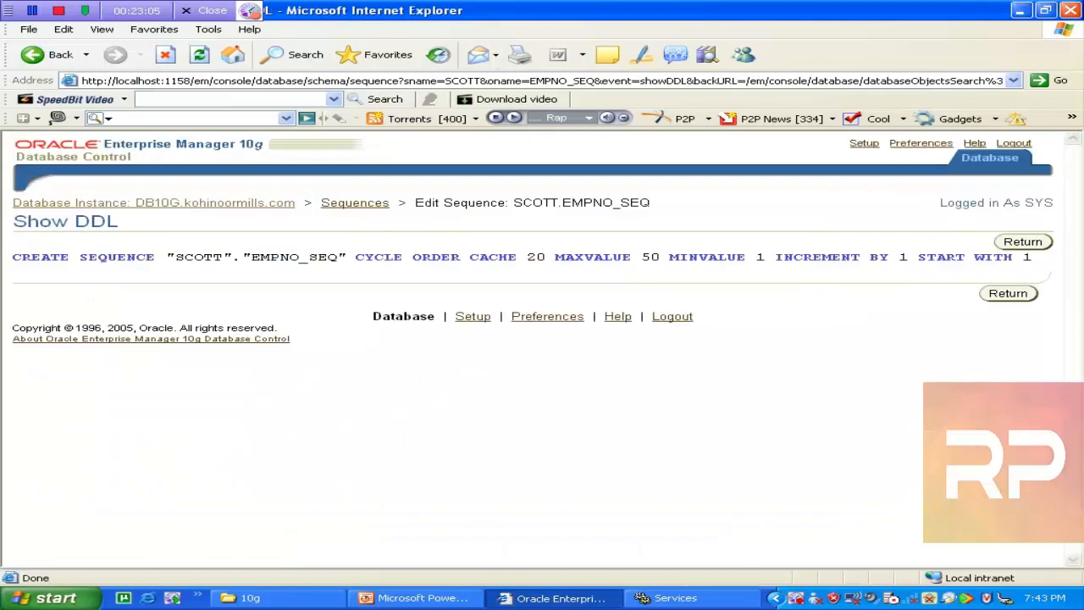
{"action": "left_click", "coordinate": [1006, 294]}
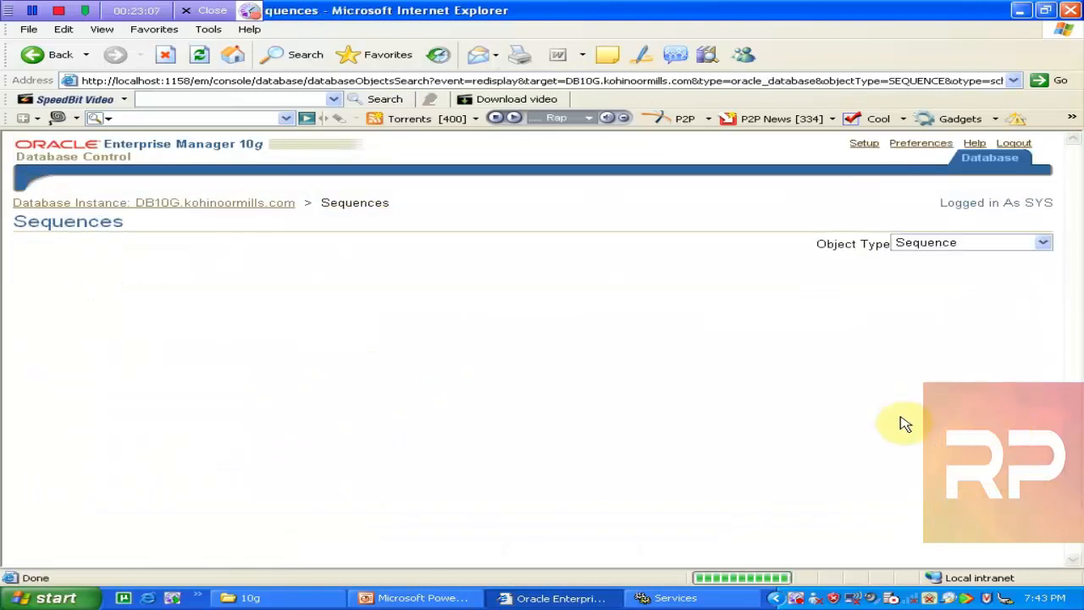
Step: Open EMPNO_SEQ for editing, review its values, order, cycle and cache options, and return to the sequence list
{"action": "left_click", "coordinate": [932, 428]}
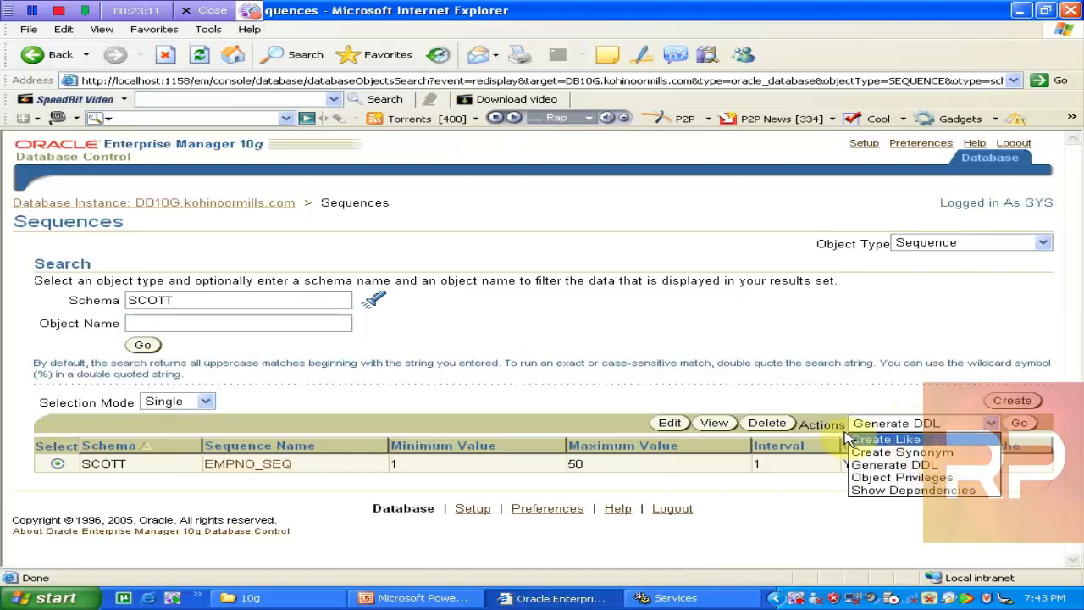
{"action": "left_click", "coordinate": [603, 427]}
{"action": "left_click", "coordinate": [665, 423]}
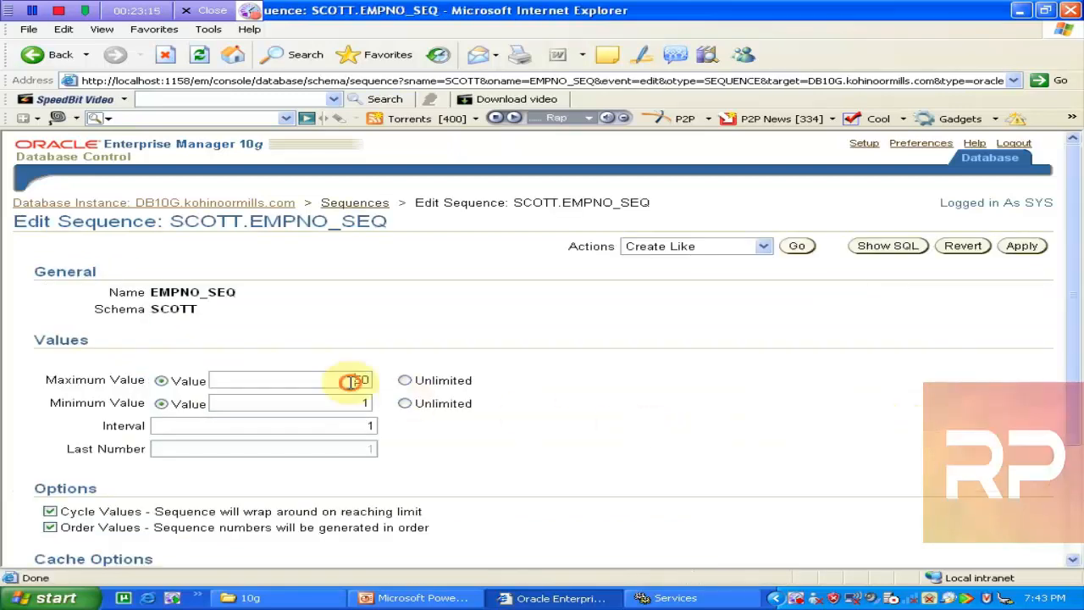
{"action": "left_click_drag", "start_coordinate": [352, 382], "coordinate": [402, 380]}
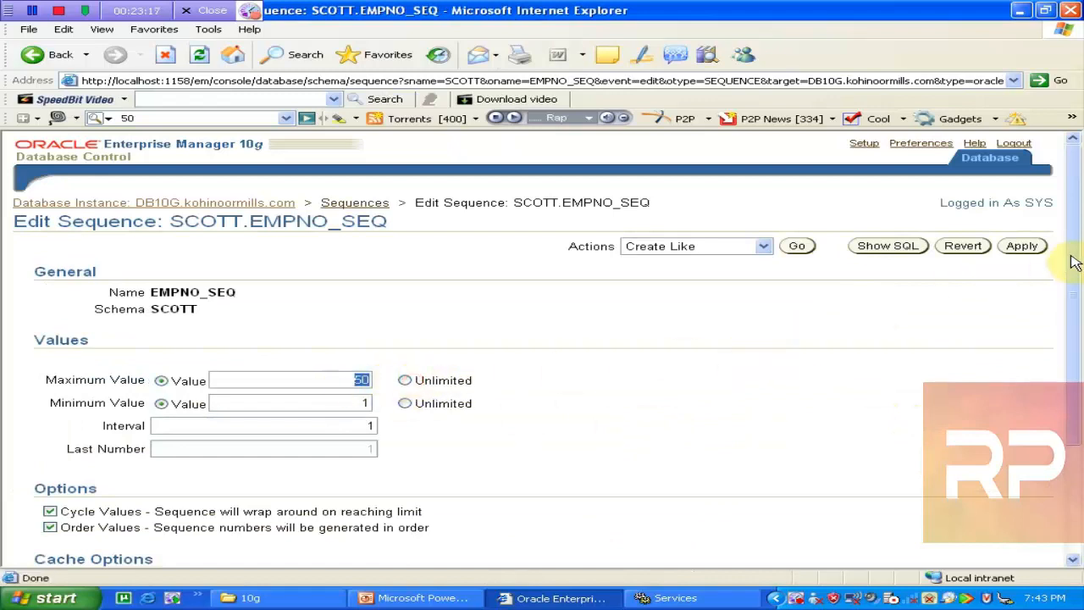
{"action": "left_click_drag", "start_coordinate": [1071, 258], "coordinate": [1078, 318]}
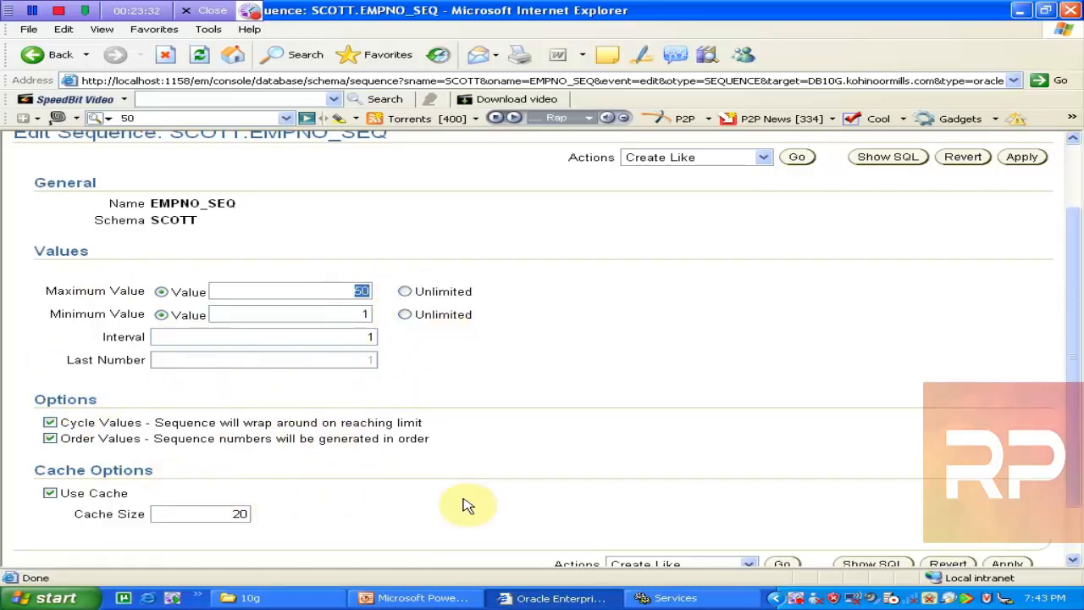
{"action": "left_click_drag", "start_coordinate": [1081, 417], "coordinate": [1077, 325]}
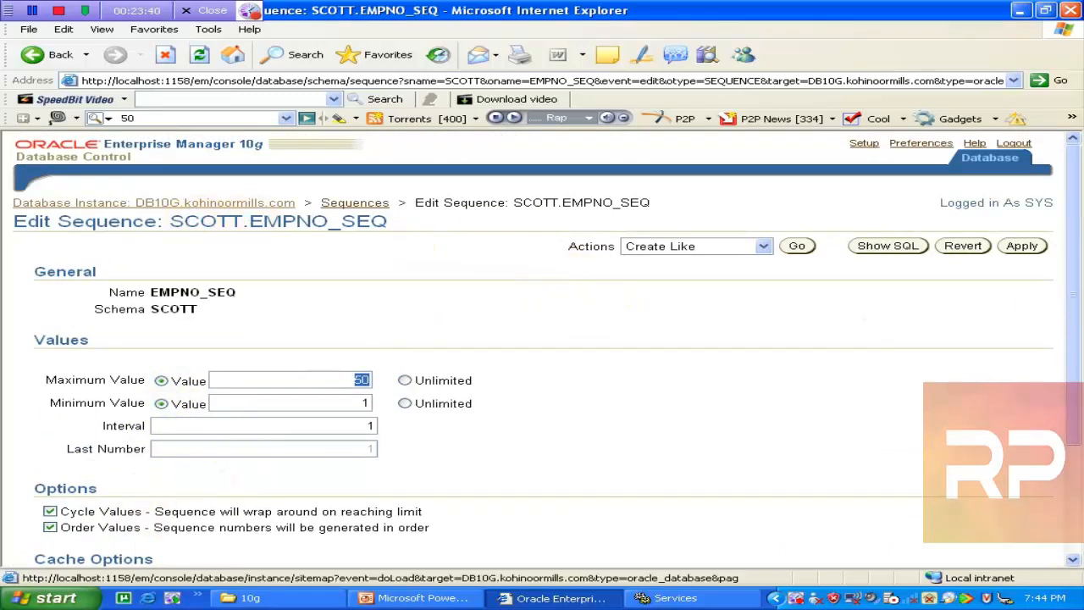
{"action": "left_click", "coordinate": [356, 204]}
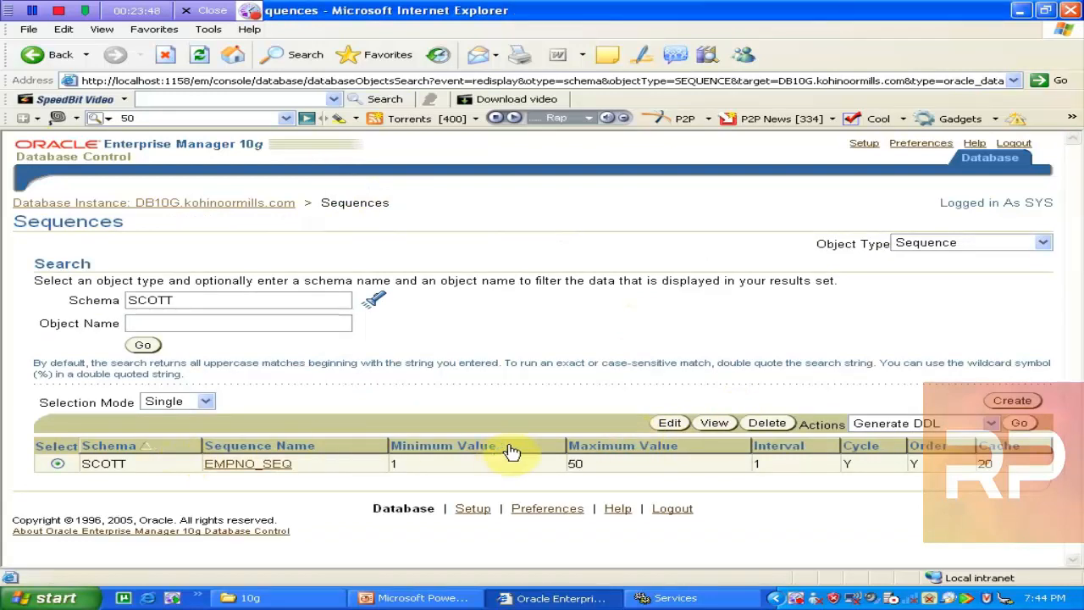
Step: View the read-only details of EMPNO_SEQ, check its last number, and go back to the sequence list
{"action": "left_click", "coordinate": [714, 423]}
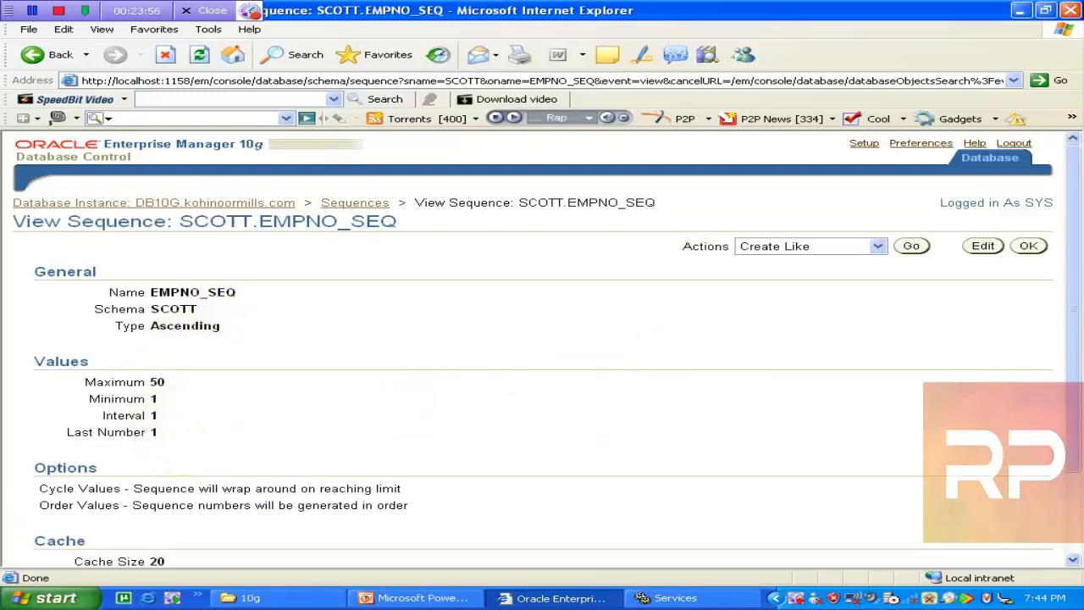
{"action": "double_click", "coordinate": [154, 432]}
{"action": "left_click_drag", "start_coordinate": [1074, 267], "coordinate": [1057, 159]}
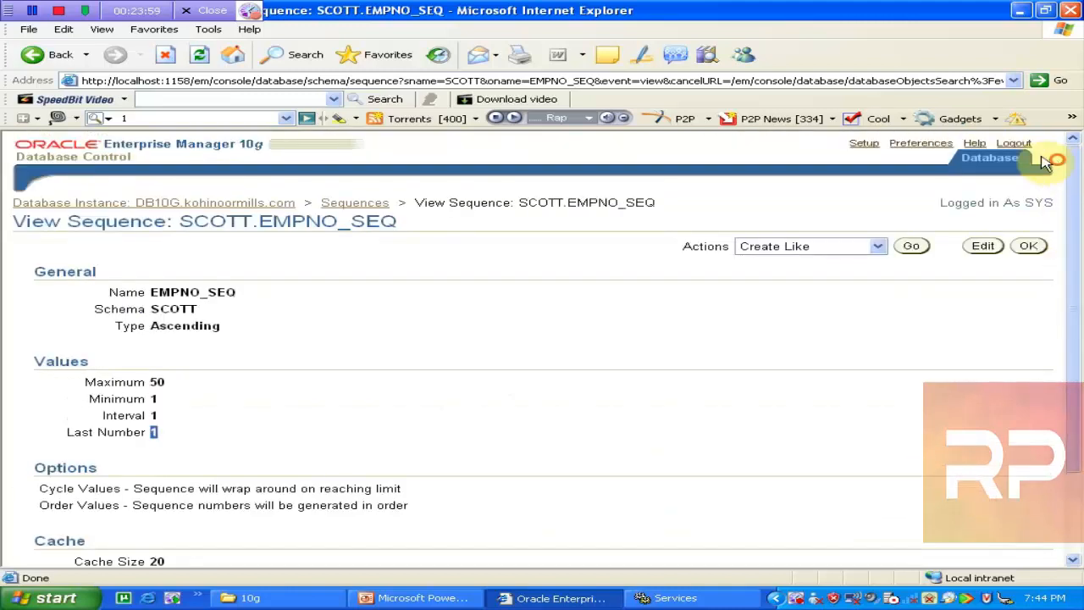
{"action": "left_click", "coordinate": [44, 55]}
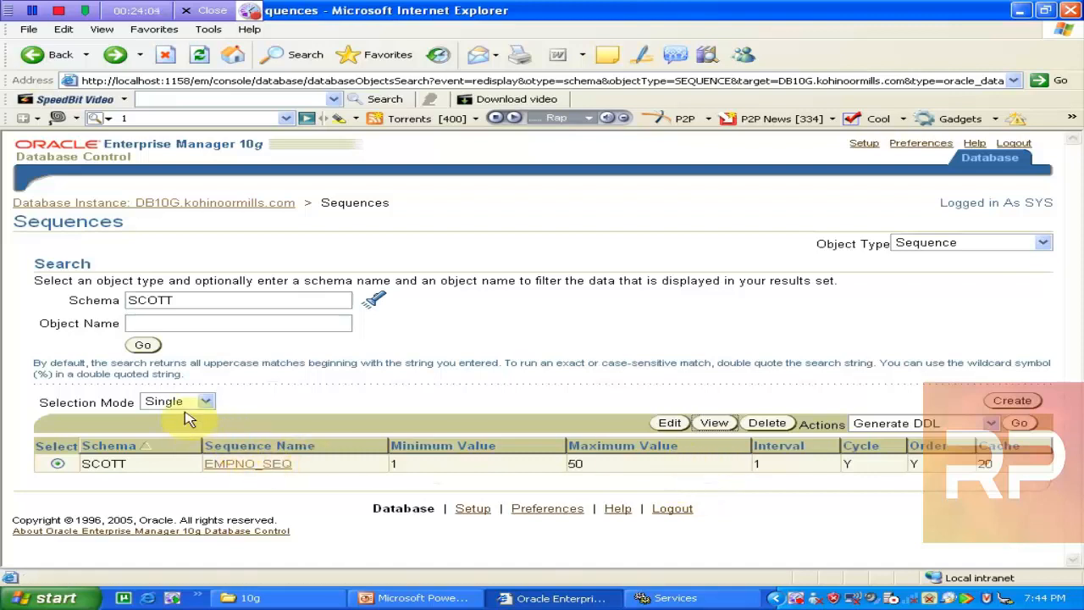
{"action": "left_click", "coordinate": [932, 424]}
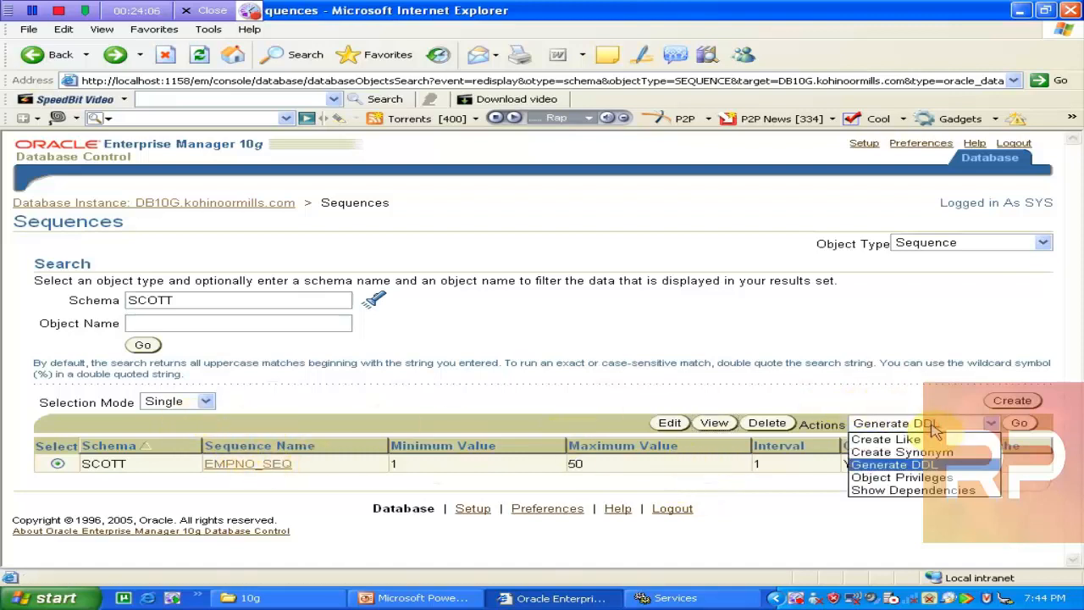
{"action": "left_click", "coordinate": [934, 428]}
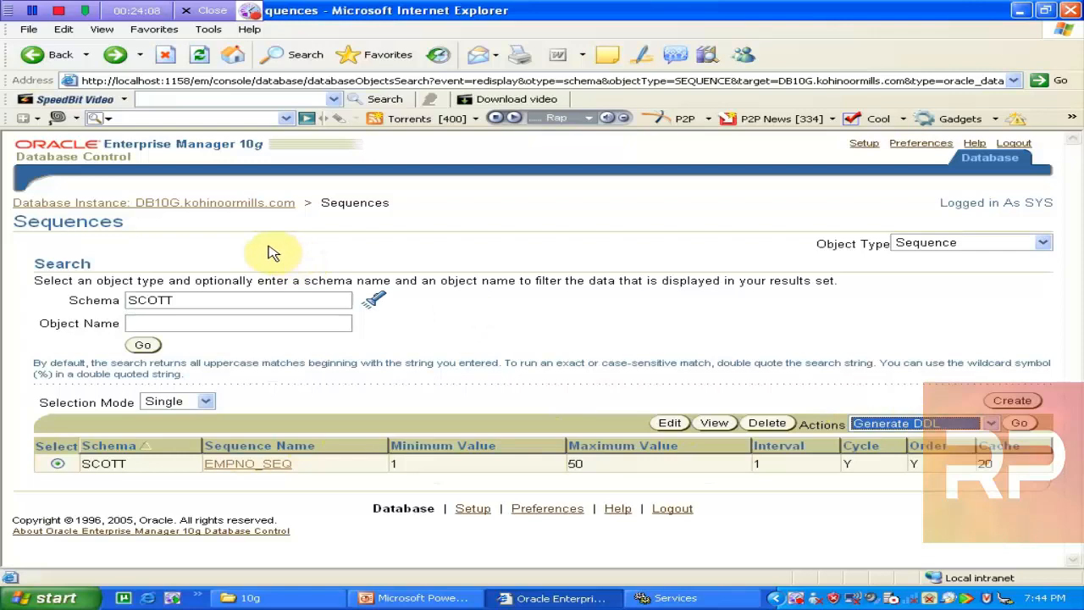
{"action": "left_click", "coordinate": [575, 603]}
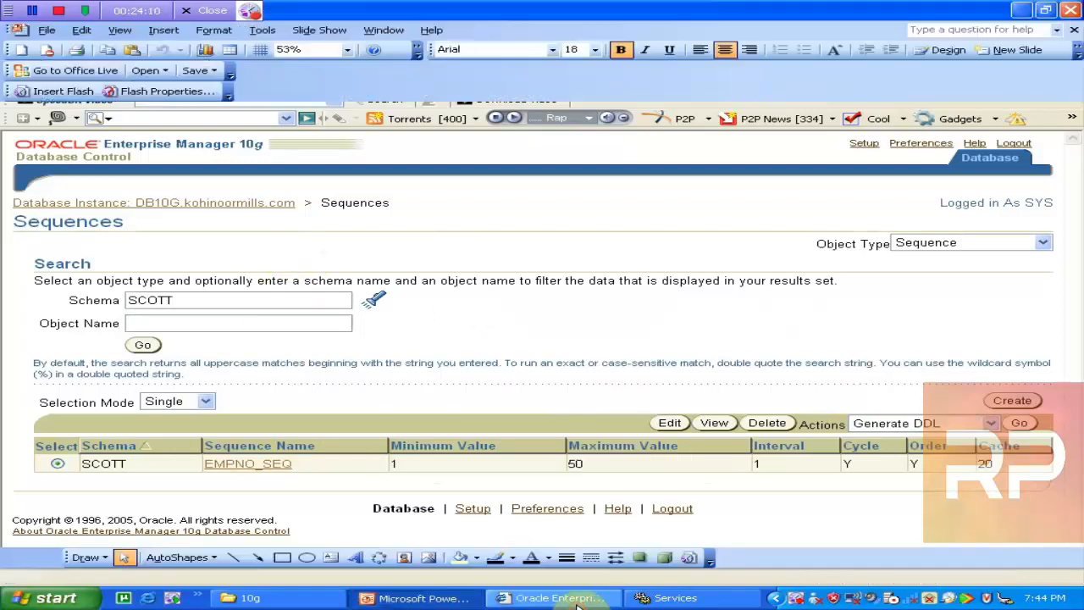
{"action": "left_click", "coordinate": [574, 603]}
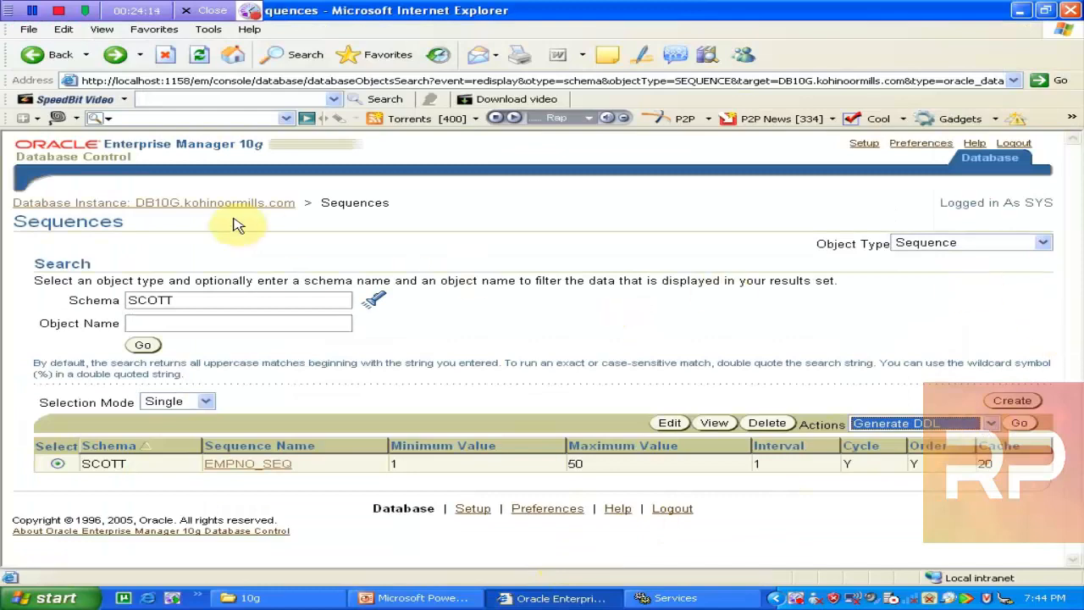
Step: Go to the DB10G database instance page, launch iSQL*Plus and try to connect with the Normal role
{"action": "left_click", "coordinate": [208, 205]}
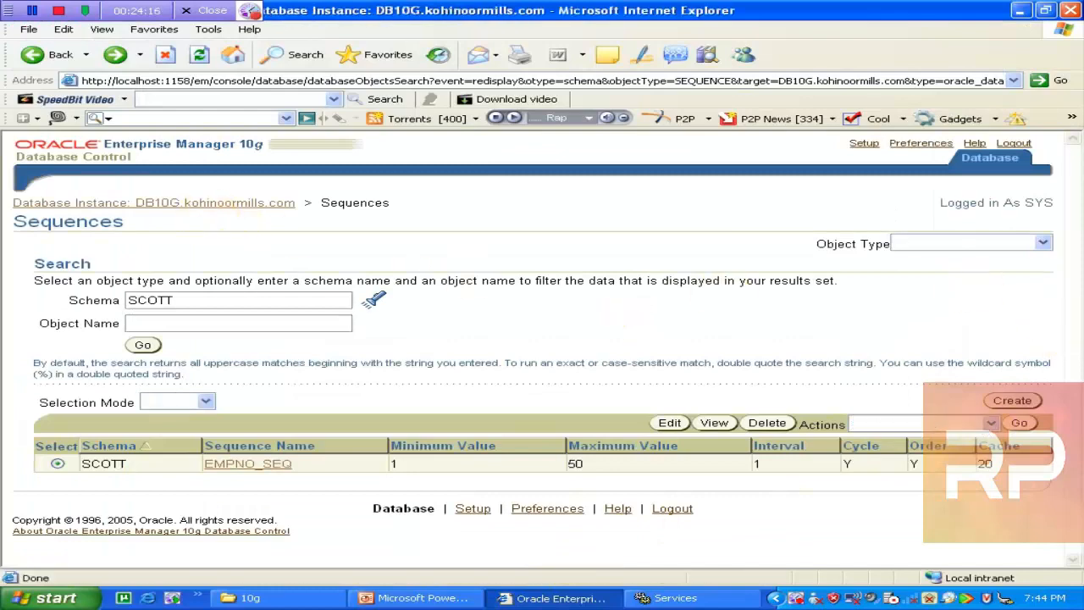
{"action": "left_click_drag", "start_coordinate": [1072, 212], "coordinate": [1080, 476]}
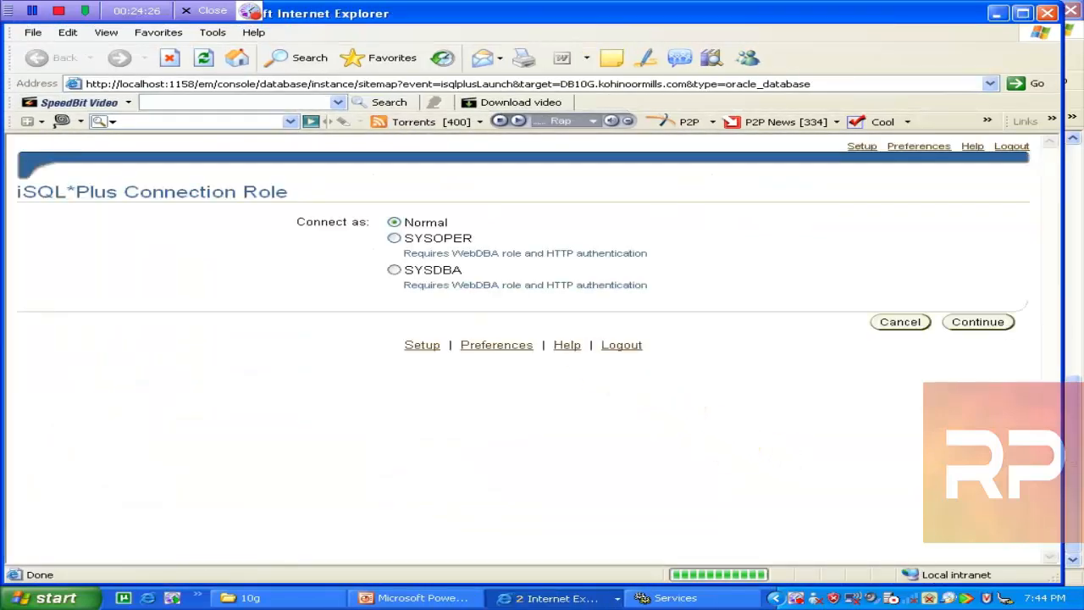
{"action": "left_click", "coordinate": [968, 328]}
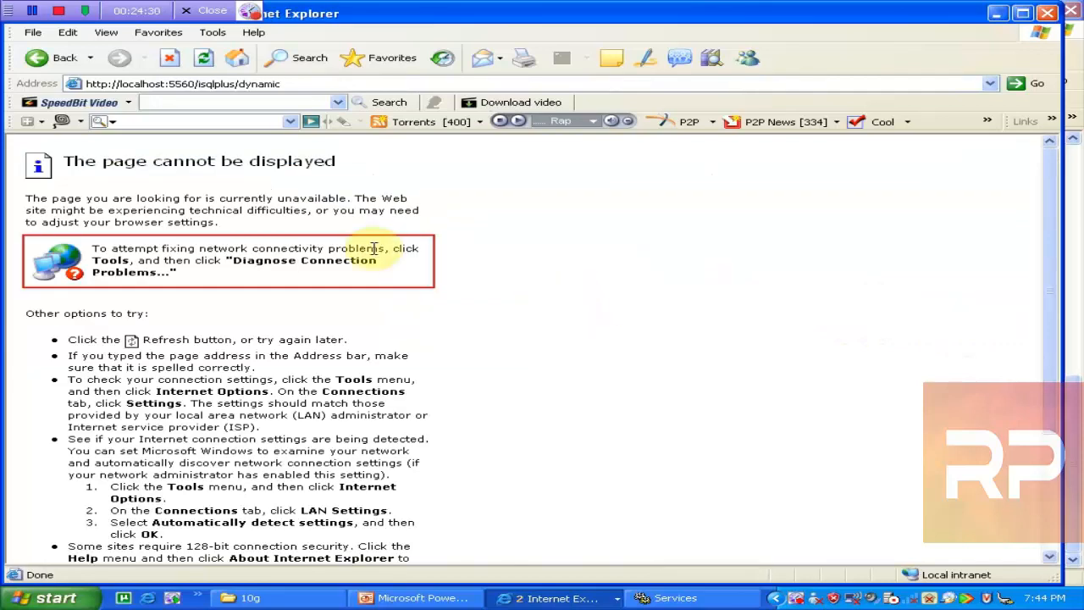
{"action": "left_click", "coordinate": [240, 85]}
{"action": "left_click", "coordinate": [203, 58]}
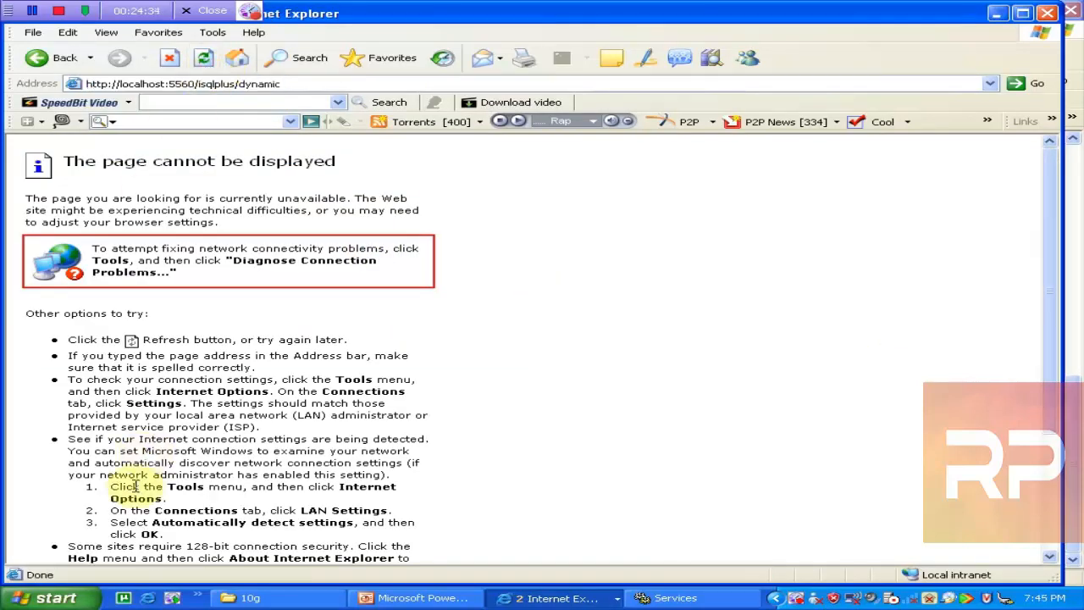
Step: Switch to the Windows Services console and start the OracleOraDb10g_home1iSQL*Plus service
{"action": "left_click", "coordinate": [632, 599]}
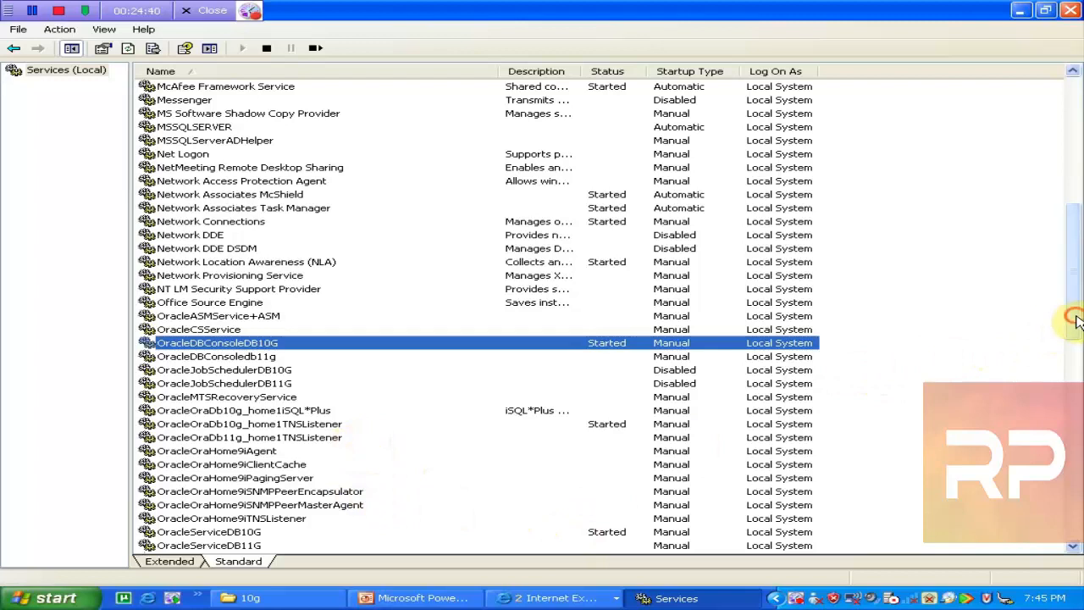
{"action": "left_click_drag", "start_coordinate": [1072, 315], "coordinate": [1074, 345]}
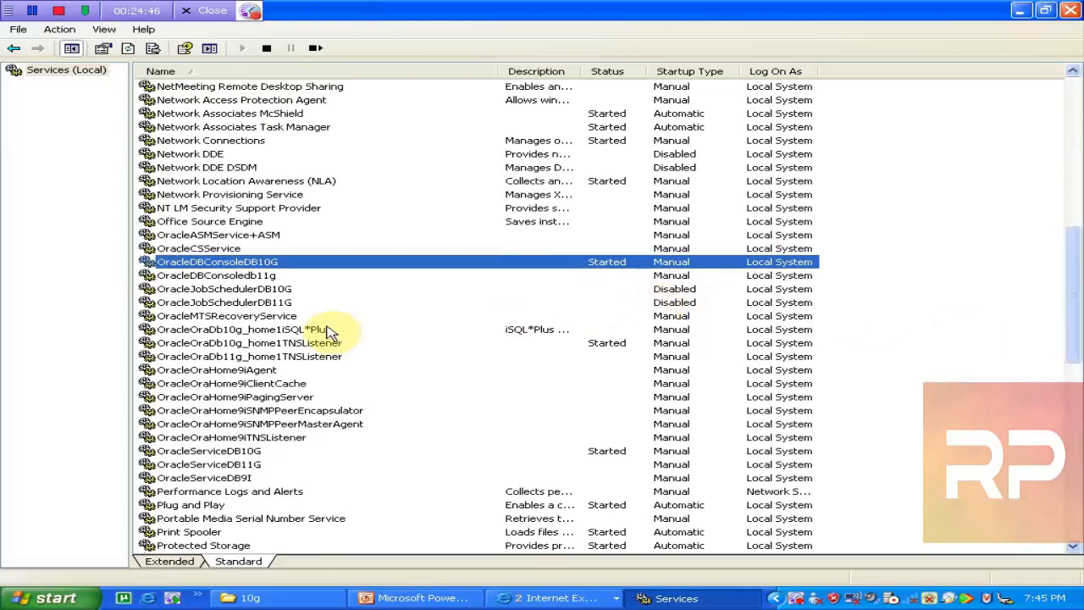
{"action": "left_click", "coordinate": [328, 330]}
{"action": "left_click", "coordinate": [244, 51]}
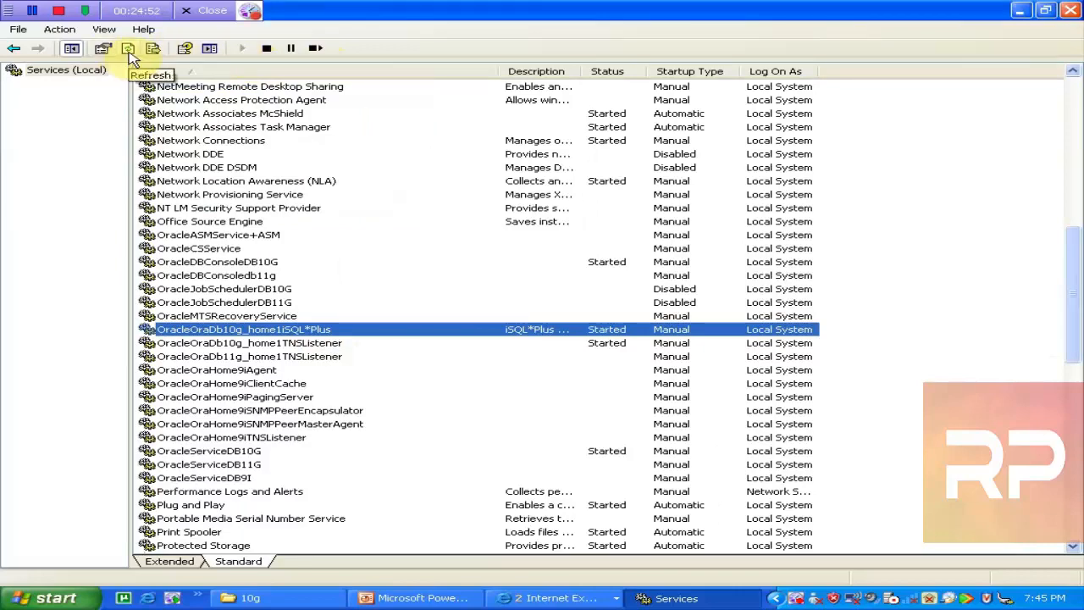
Step: Switch back to the iSQL*Plus browser window and continue with the Normal connection role to its login page
{"action": "left_click", "coordinate": [554, 598]}
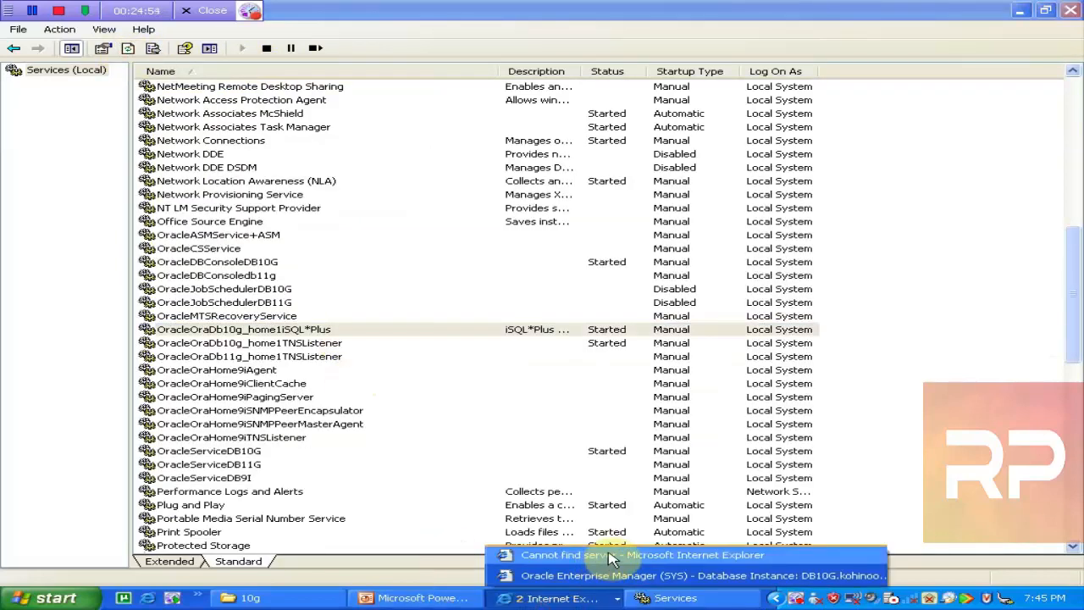
{"action": "left_click", "coordinate": [593, 551]}
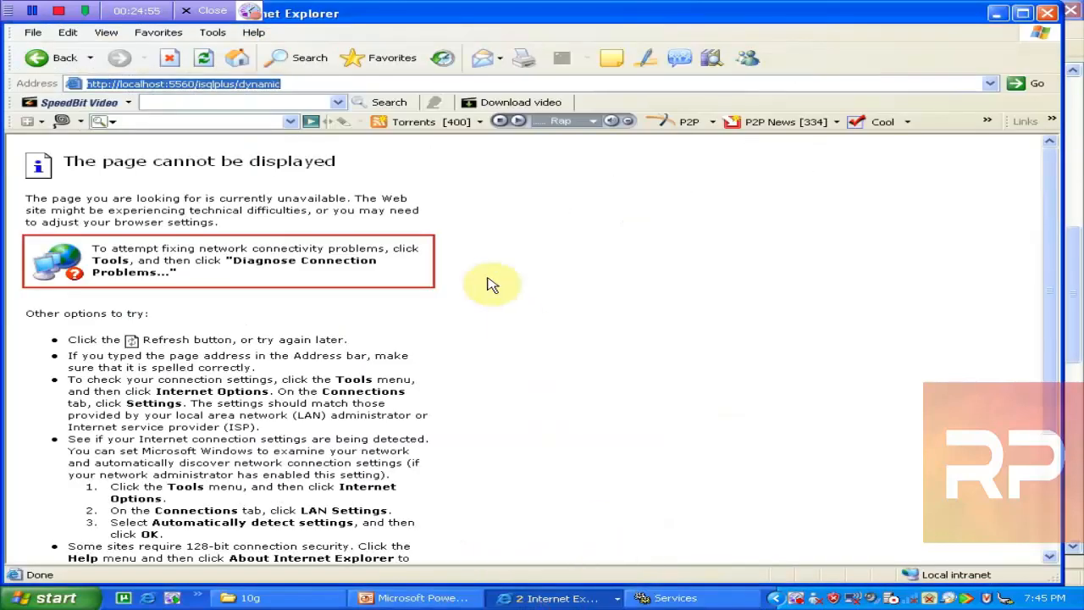
{"action": "left_click", "coordinate": [43, 58]}
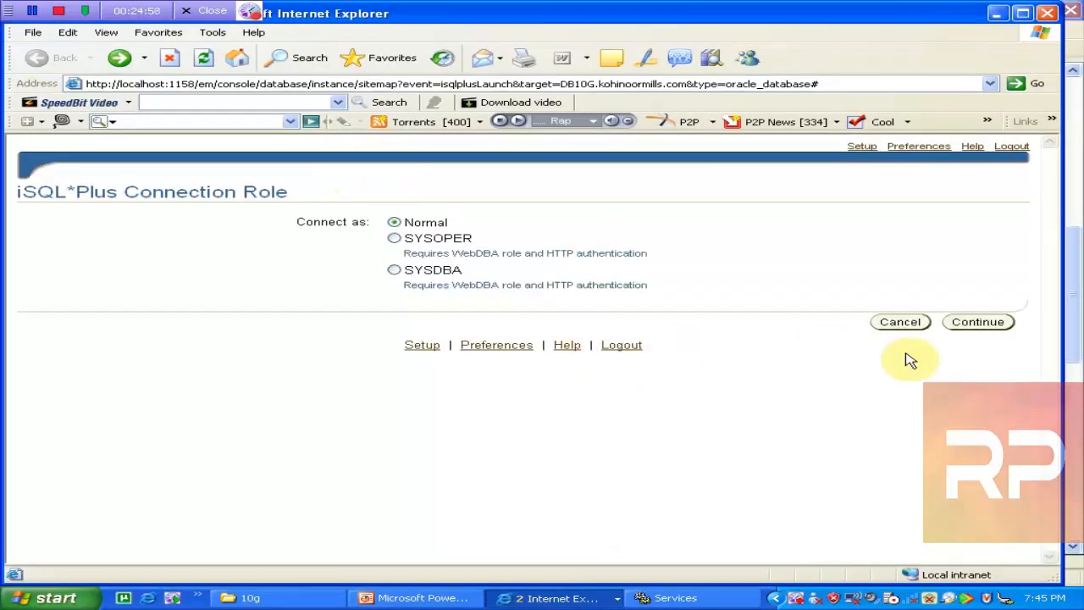
{"action": "left_click", "coordinate": [977, 322]}
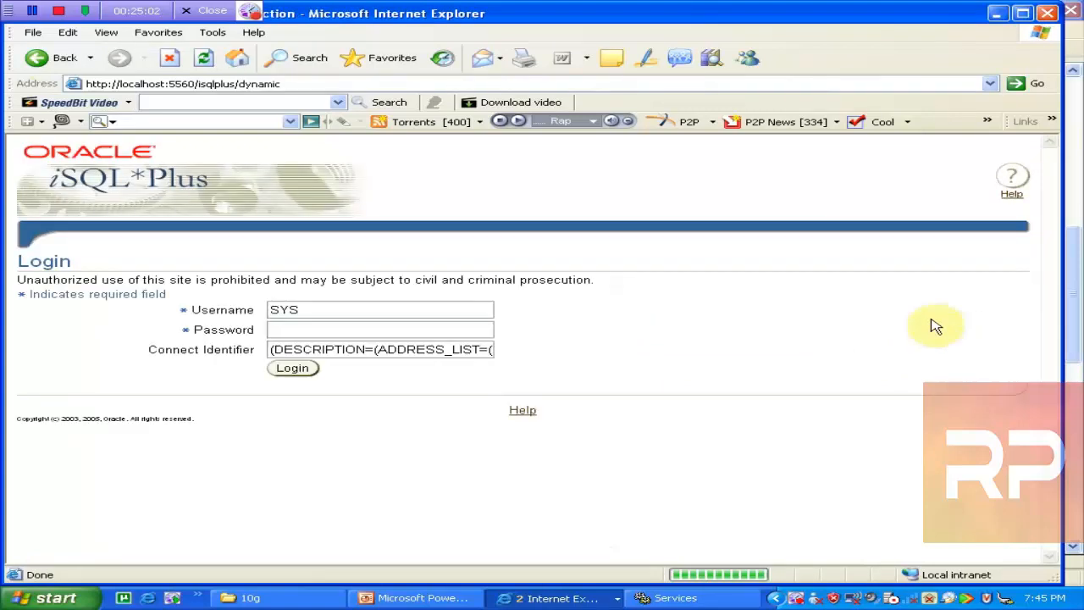
Step: Log in to iSQL*Plus as scott with the account password and begin an insert into emp(empno,ename,job,sal,deptno) with a values clause
{"action": "left_click", "coordinate": [400, 311]}
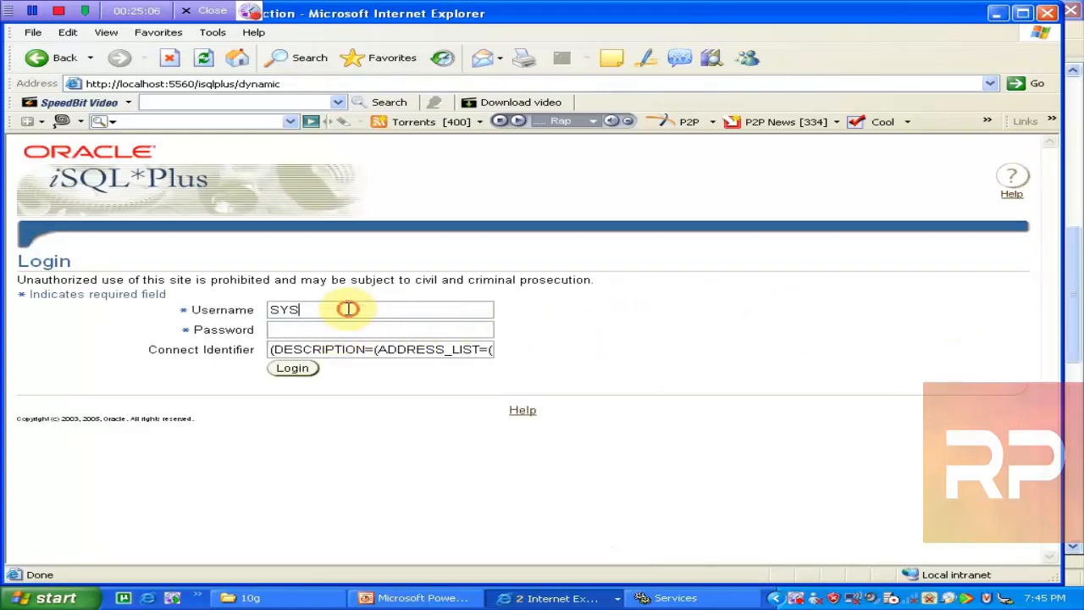
{"action": "left_click_drag", "start_coordinate": [348, 309], "coordinate": [148, 286]}
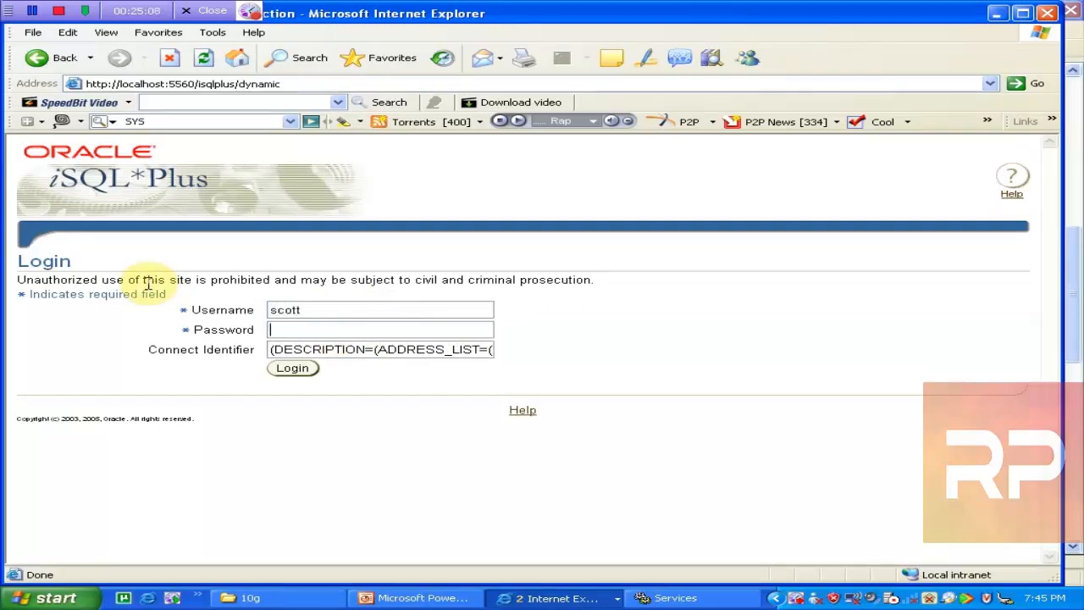
{"action": "left_click", "coordinate": [292, 368]}
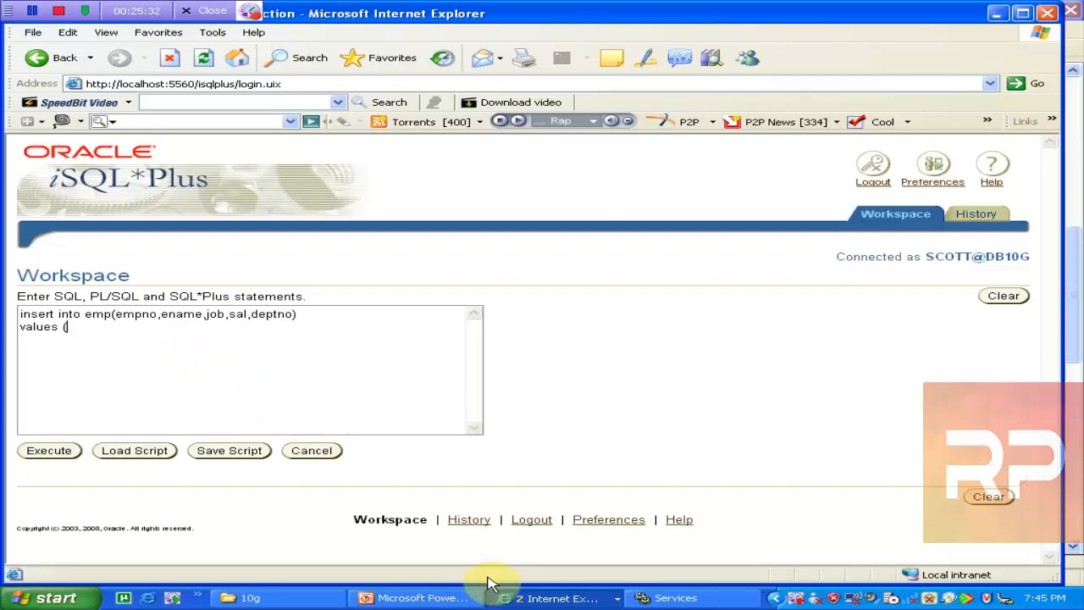
Step: Switch to the Enterprise Manager browser window and open the Sequences page from the schema's database objects
{"action": "left_click", "coordinate": [550, 598]}
{"action": "left_click", "coordinate": [597, 558]}
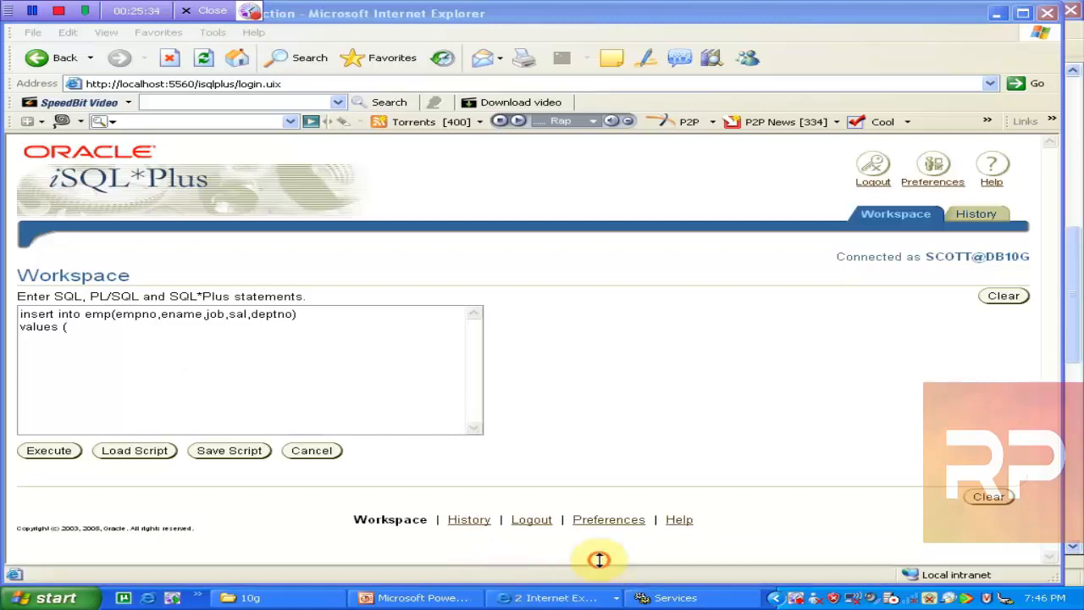
{"action": "left_click", "coordinate": [581, 597]}
{"action": "left_click", "coordinate": [589, 578]}
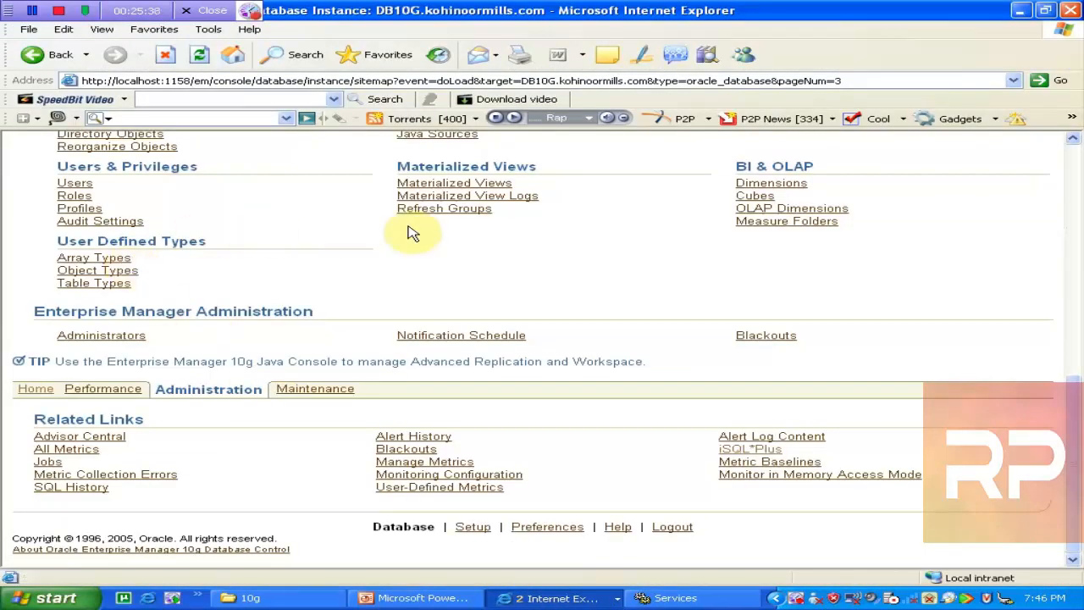
{"action": "scroll", "coordinate": [398, 220], "scroll_direction": "up", "scroll_amount": 5}
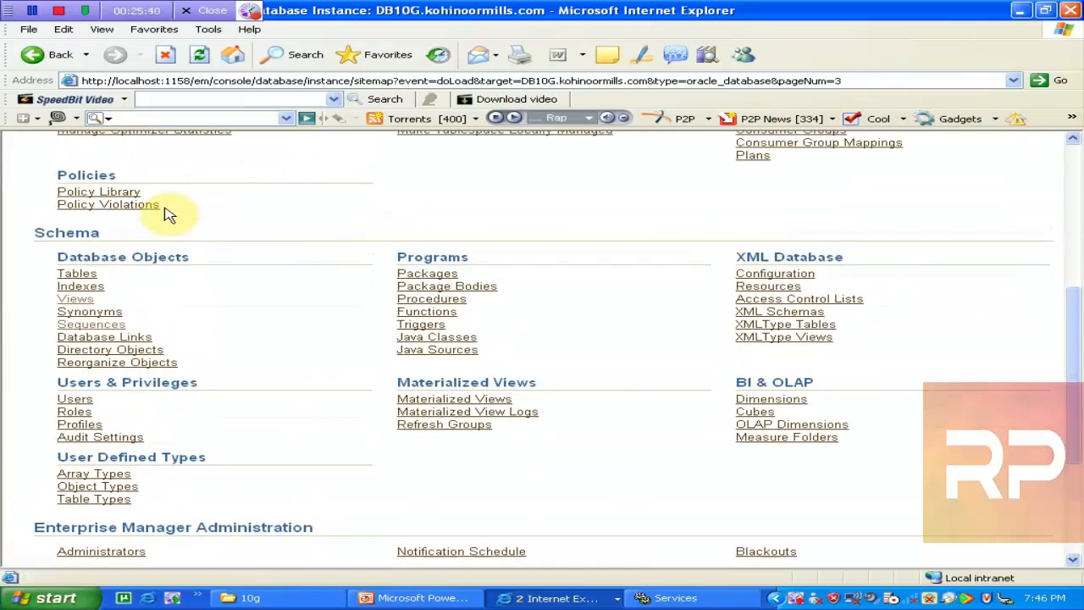
{"action": "left_click", "coordinate": [91, 325]}
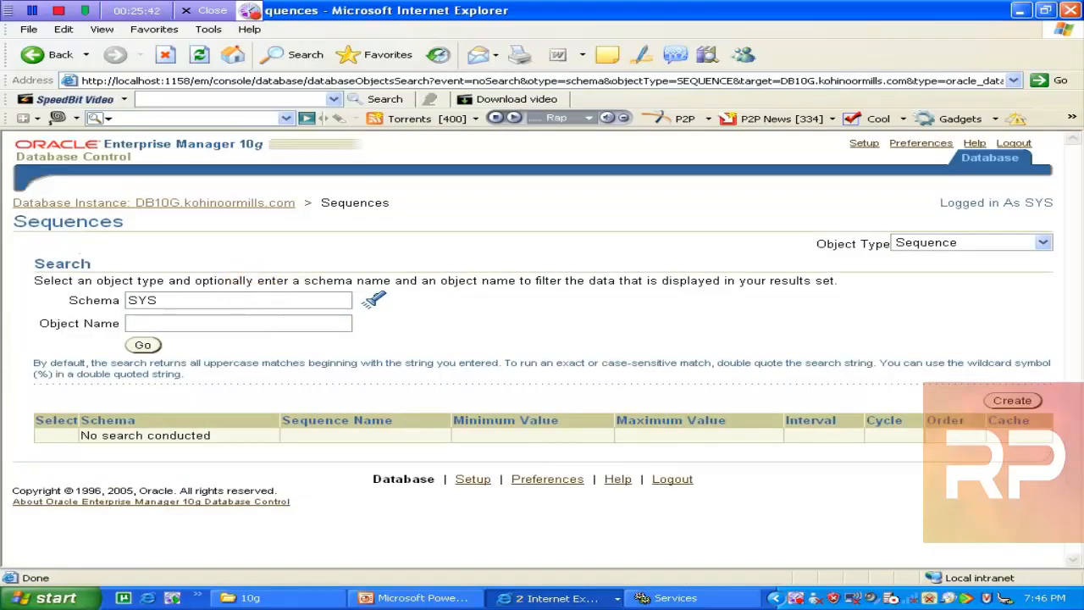
Step: Search for the sequences belonging to the scott schema
{"action": "double_click", "coordinate": [254, 300]}
{"action": "type", "text": "scott"}
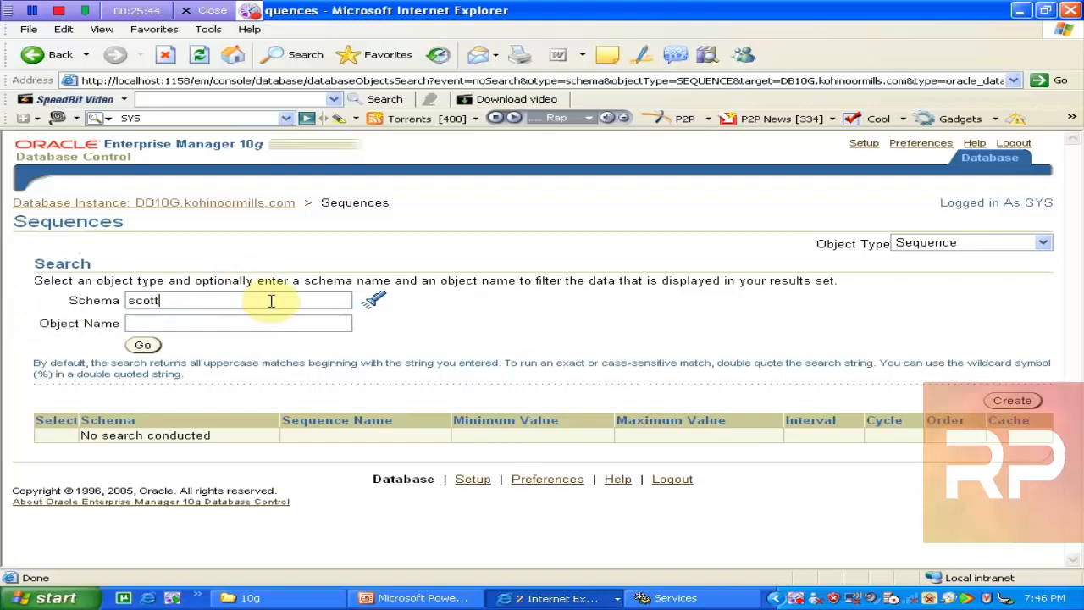
{"action": "left_click", "coordinate": [141, 345]}
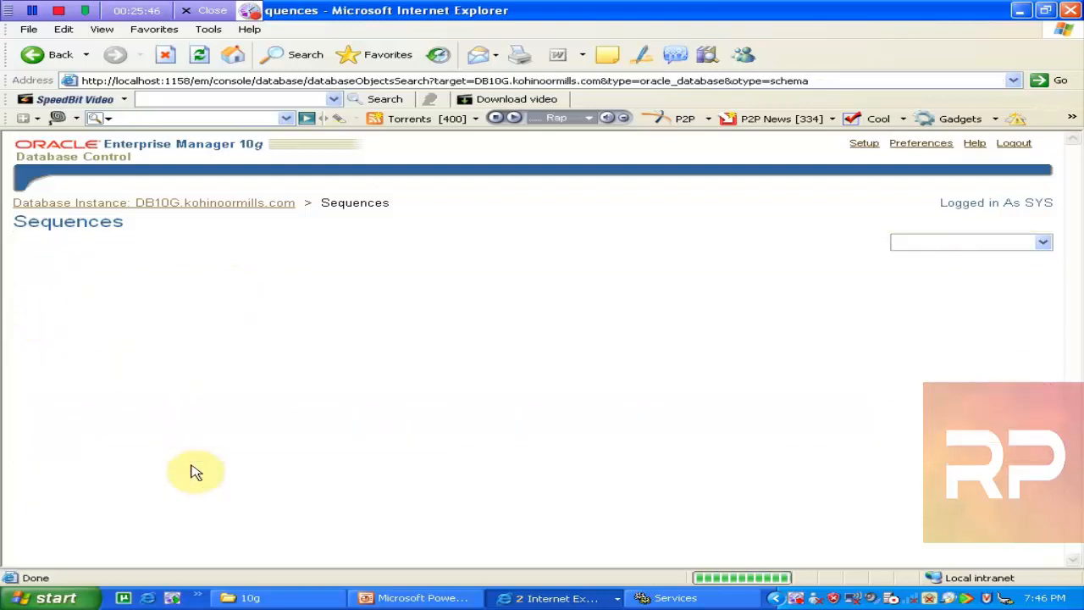
Step: Switch back to iSQL*Plus, complete the insert's values with empno_seq.nextval, an employee name, 'MANAGER', 6666 and 10, and execute it
{"action": "left_click", "coordinate": [572, 588]}
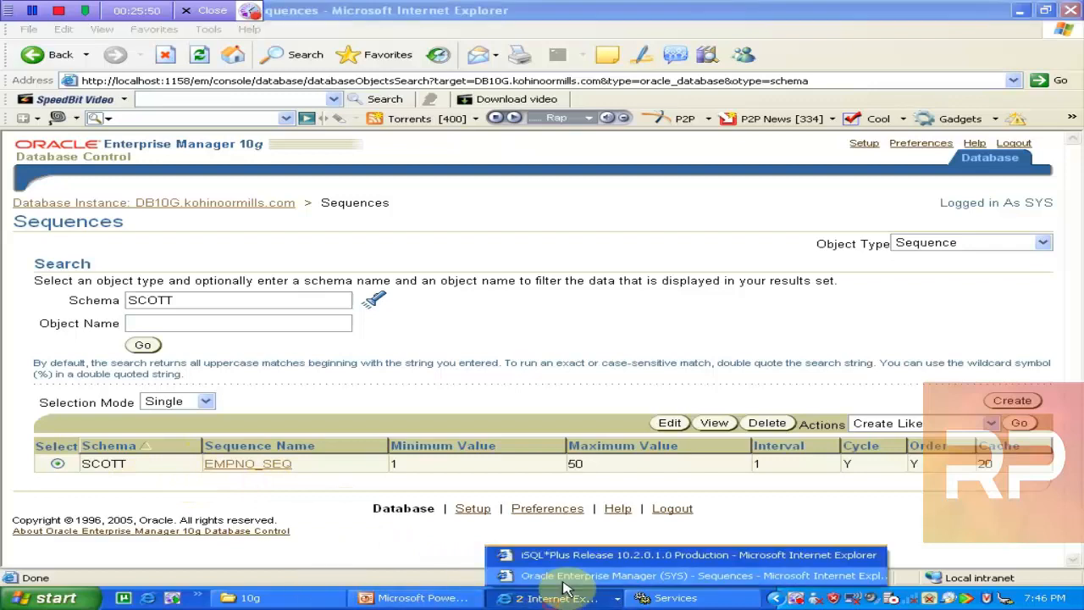
{"action": "left_click", "coordinate": [605, 552]}
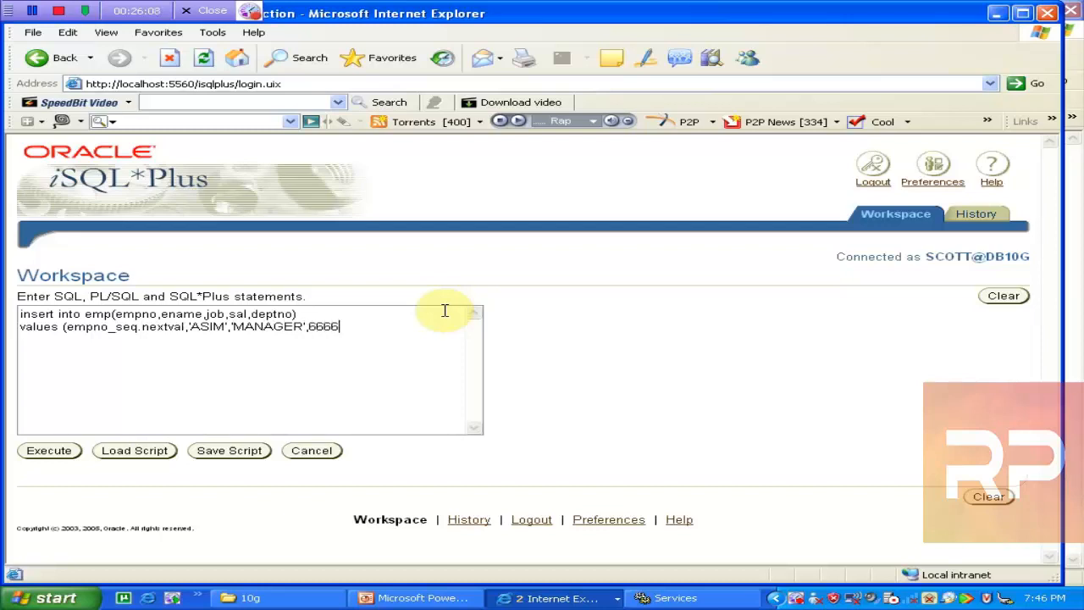
{"action": "type", "text": ",10)"}
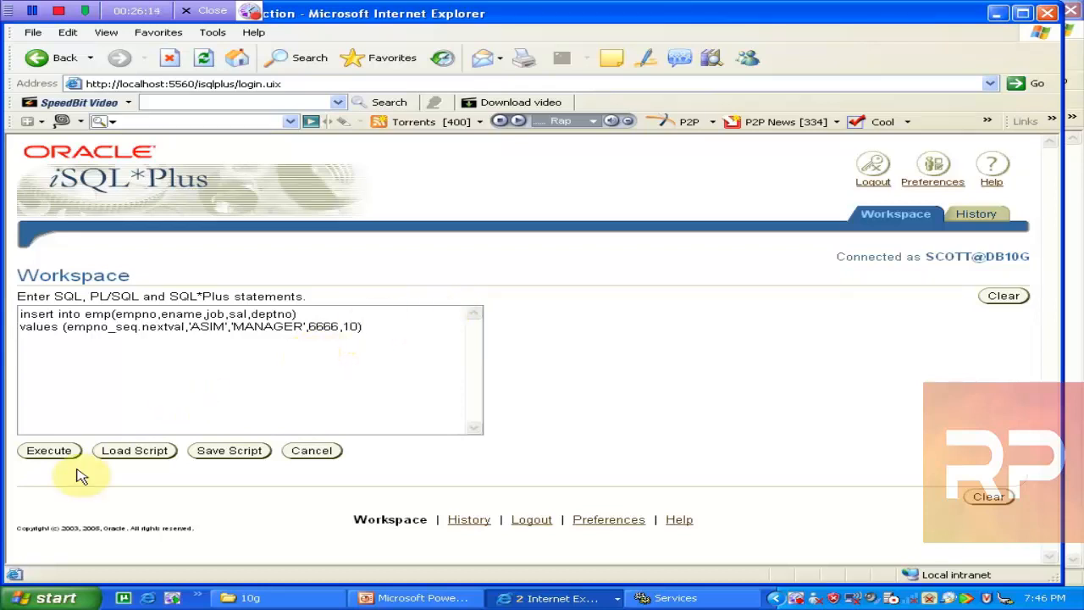
{"action": "left_click", "coordinate": [48, 458]}
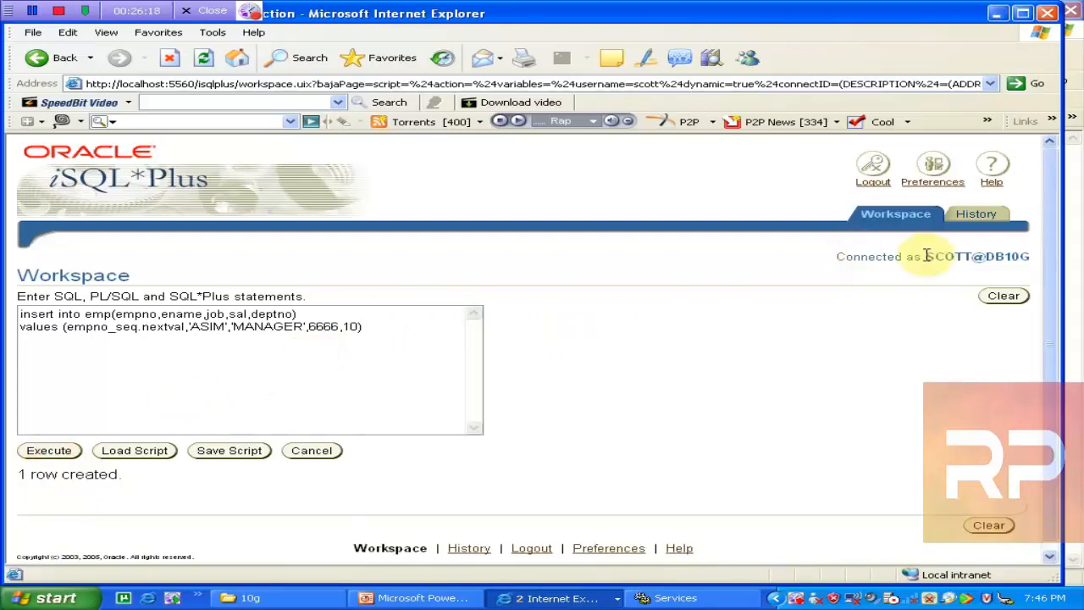
Step: Replace the insert statement in the workspace with COMMIT; and execute it
{"action": "left_click", "coordinate": [402, 351]}
{"action": "key", "text": "Return"}
{"action": "key", "text": "Return"}
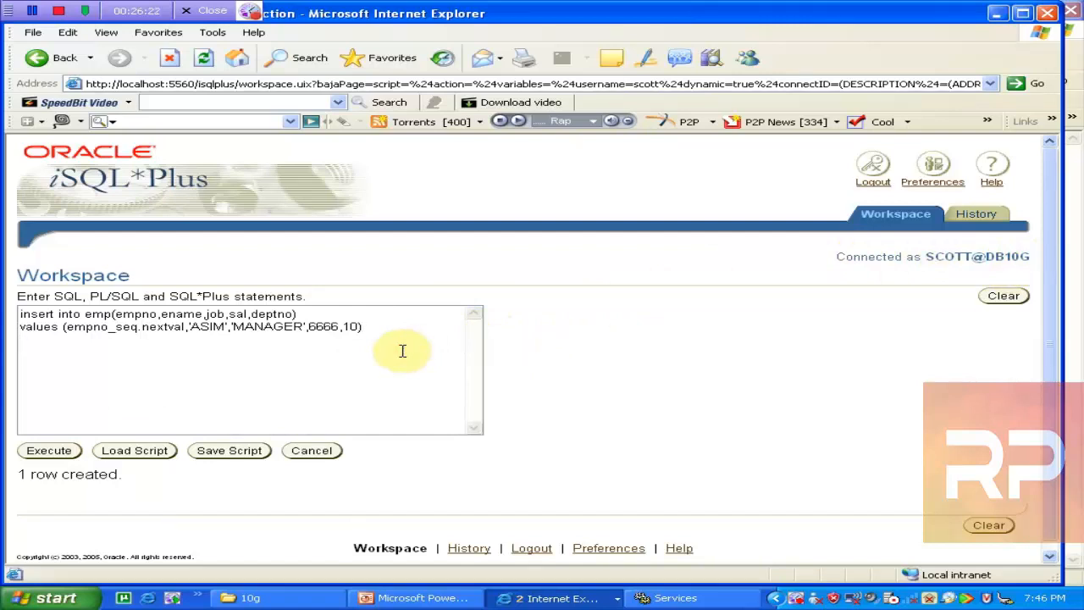
{"action": "key", "text": "BackSpace"}
{"action": "key", "text": "BackSpace"}
{"action": "key", "text": "ctrl+a"}
{"action": "type", "text": "COMMIT;"}
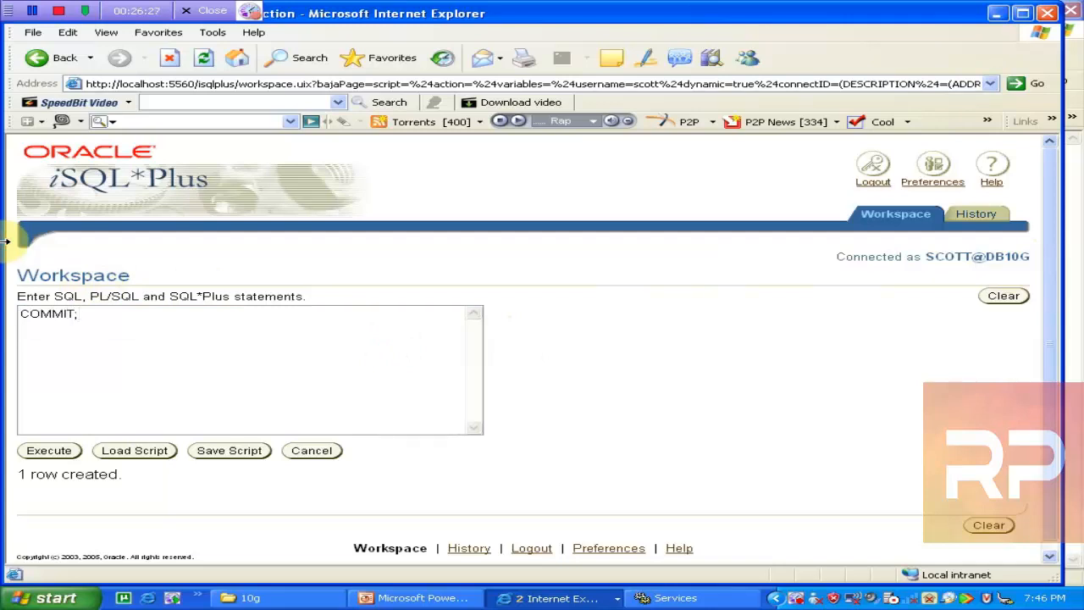
{"action": "left_click", "coordinate": [64, 450]}
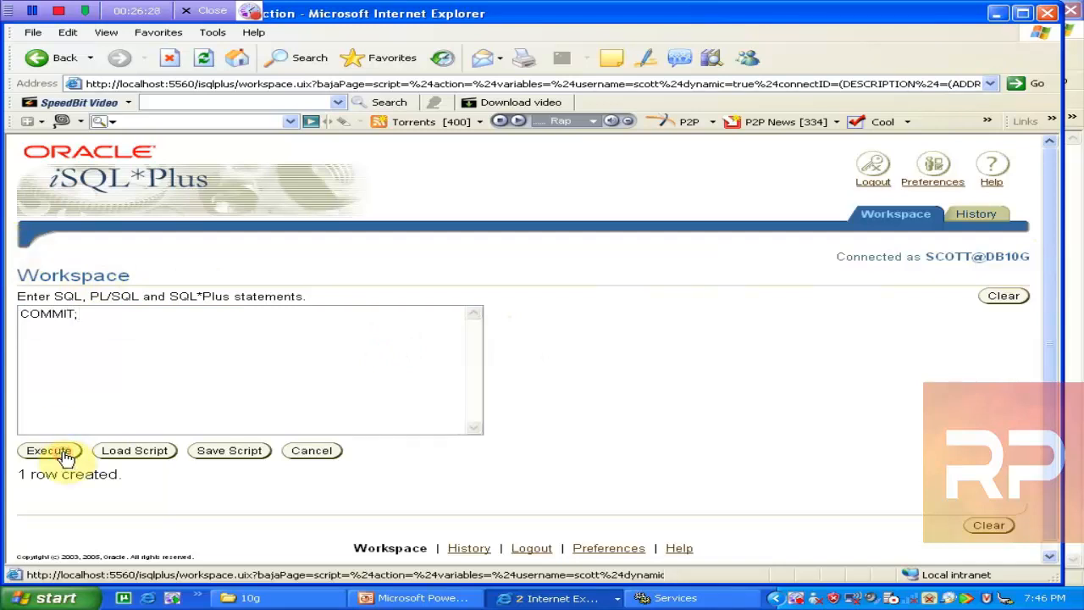
Step: Replace the commit statement with SELECT * from emp and execute the query
{"action": "left_click", "coordinate": [278, 368]}
{"action": "key", "text": "ctrl+a"}
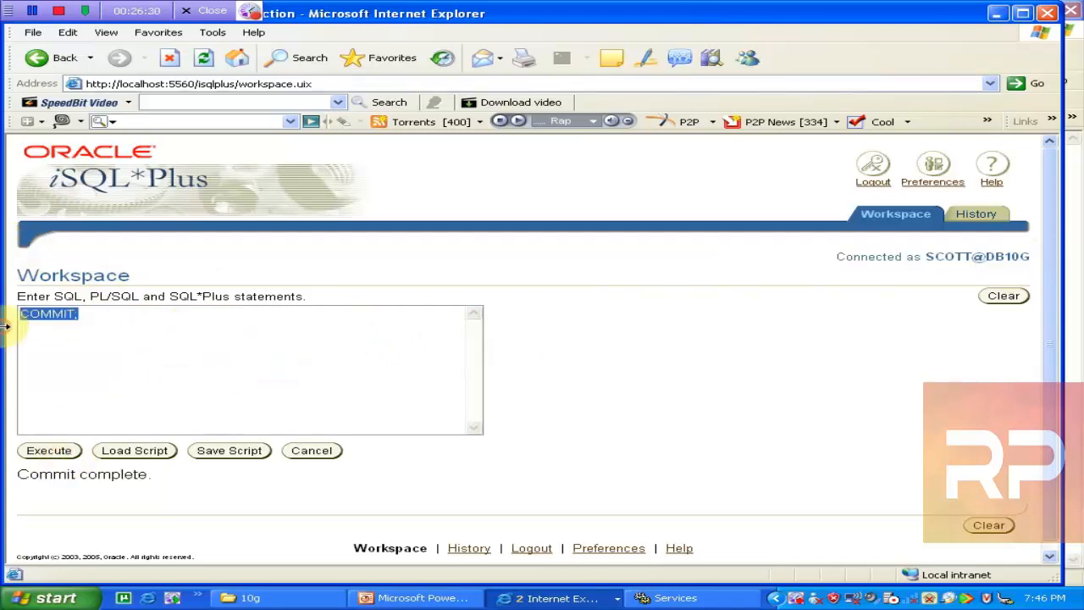
{"action": "type", "text": "SELECT * "}
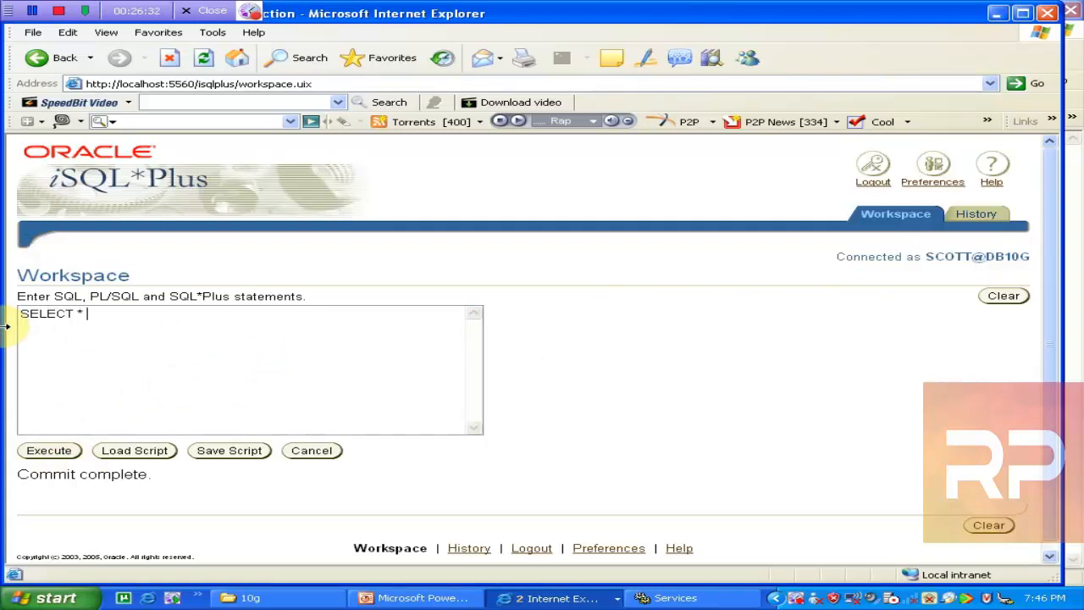
{"action": "type", "text": "rmp"}
{"action": "key", "text": "BackSpace"}
{"action": "key", "text": "BackSpace"}
{"action": "type", "text": "emp"}
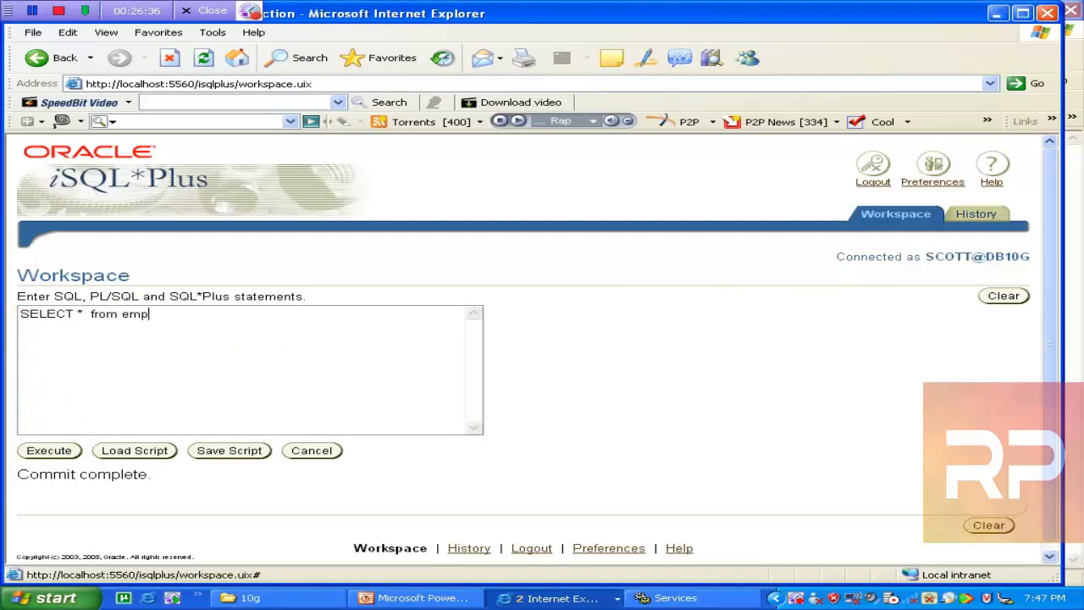
{"action": "left_click", "coordinate": [58, 454]}
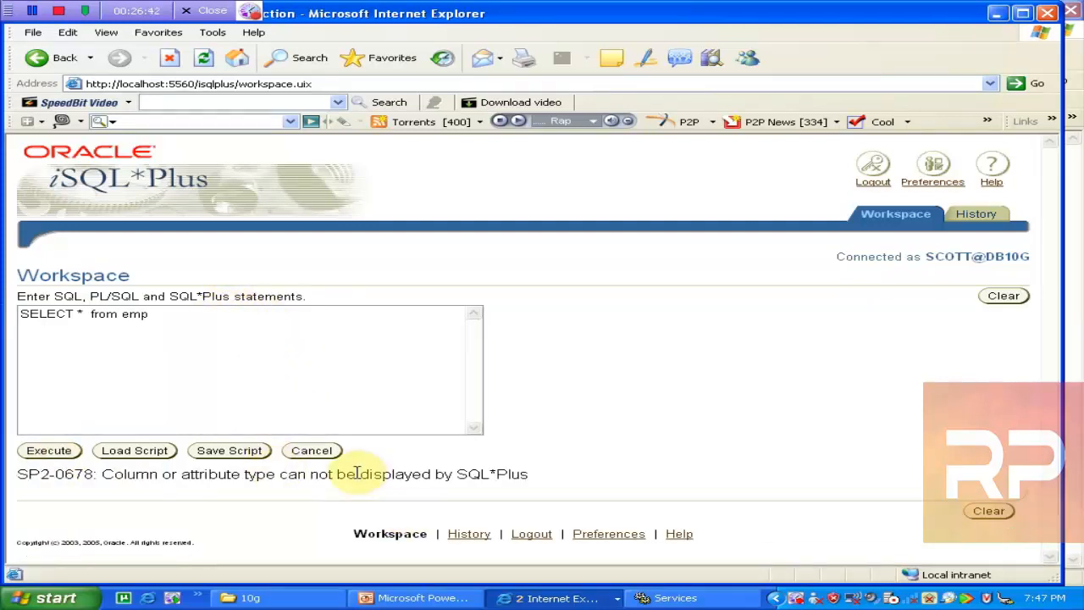
Step: Change the query's column list to empno,ename,job,sal,deptno, execute it and highlight the newly inserted employee's row
{"action": "left_click", "coordinate": [82, 313]}
{"action": "key", "text": "BackSpace"}
{"action": "type", "text": "empno,ename,j"}
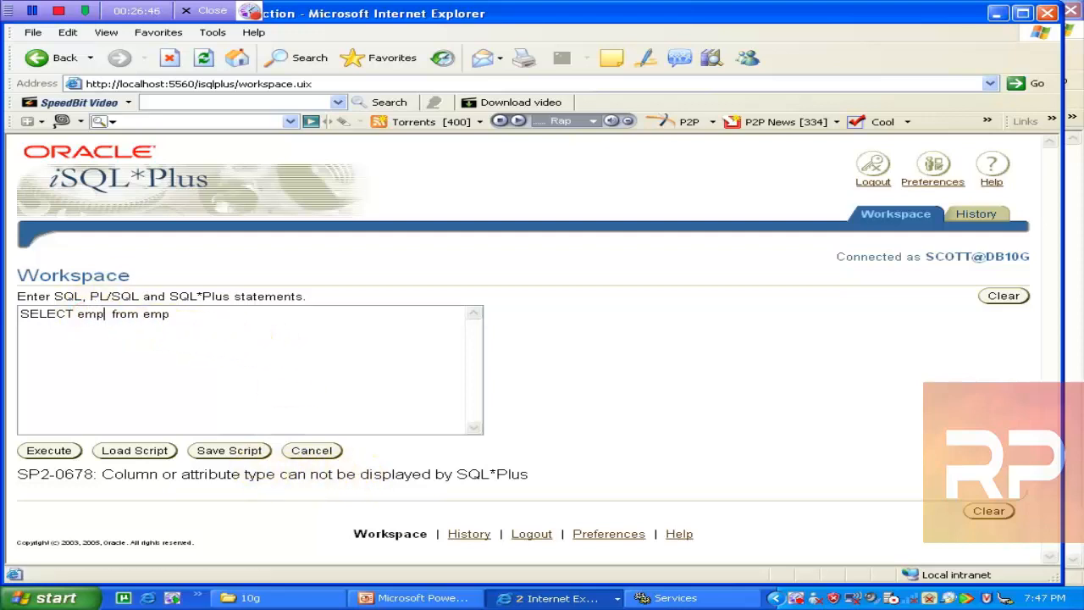
{"action": "type", "text": "ob,sa"}
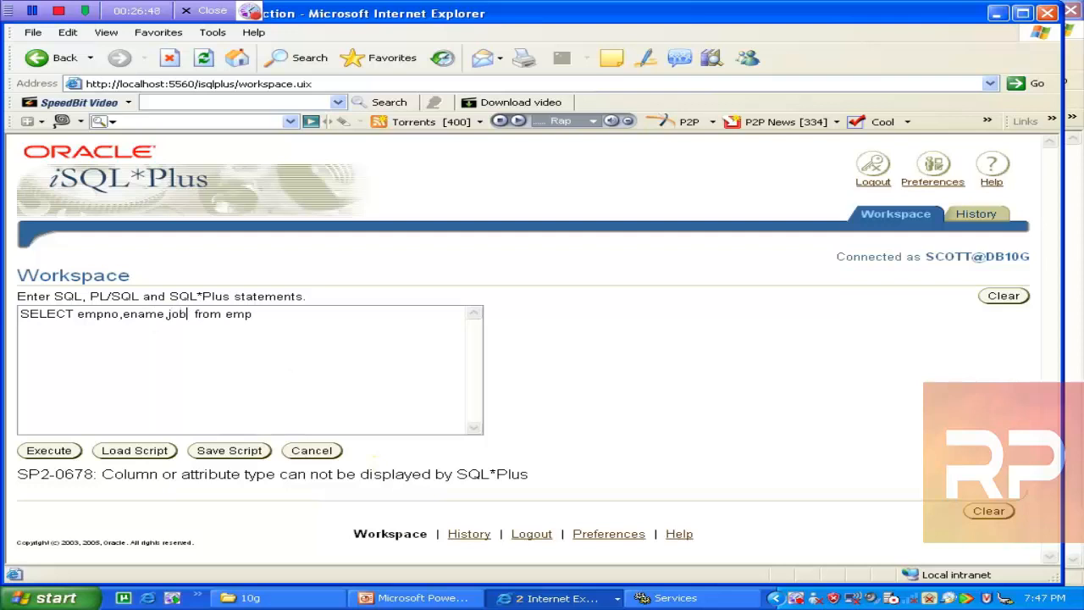
{"action": "type", "text": "l,deptno"}
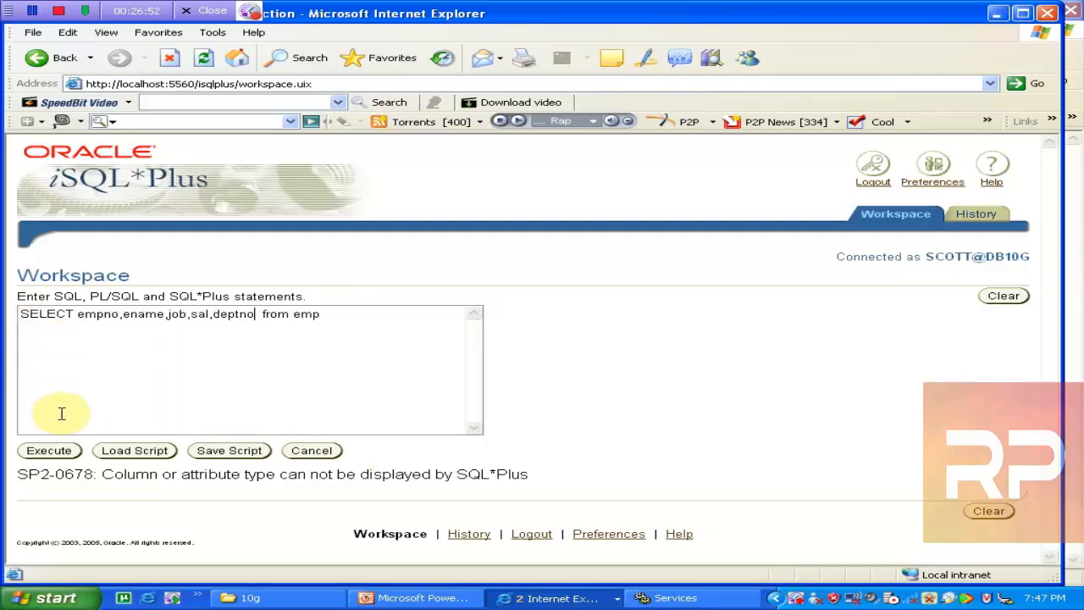
{"action": "left_click", "coordinate": [52, 450]}
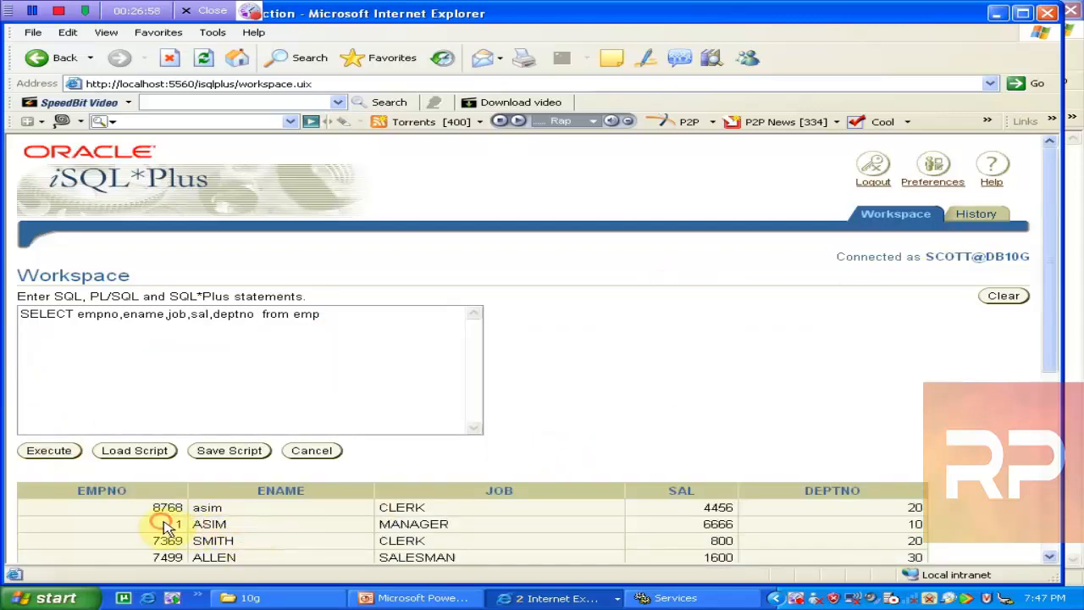
{"action": "left_click_drag", "start_coordinate": [161, 523], "coordinate": [227, 525]}
Step: Switch to the PowerPoint presentation and read slides 41 to 43 on temporary tables, including their notes
{"action": "left_click", "coordinate": [415, 598]}
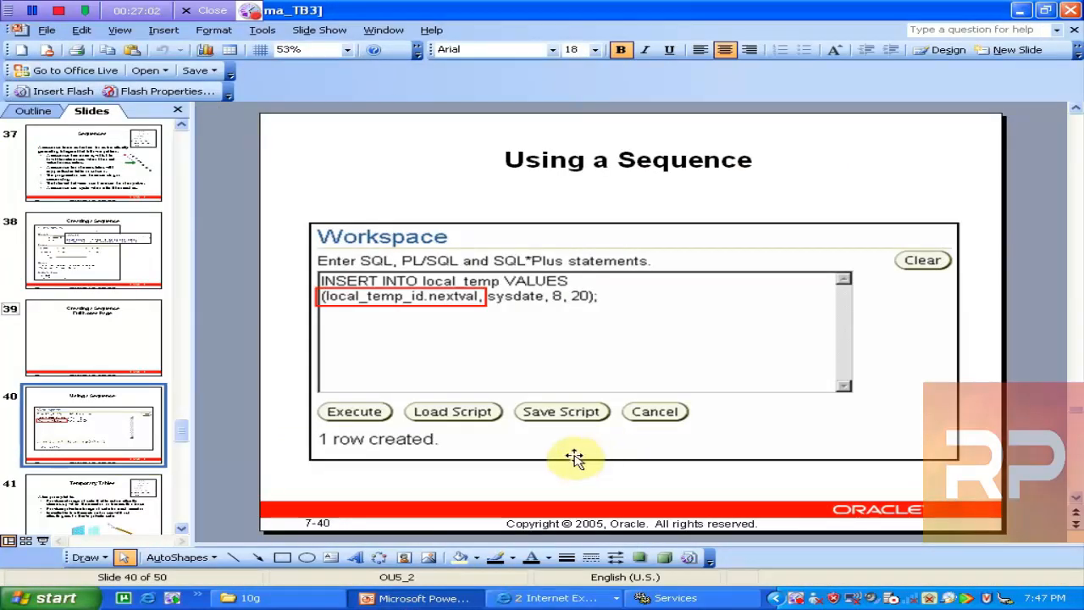
{"action": "left_click", "coordinate": [125, 515]}
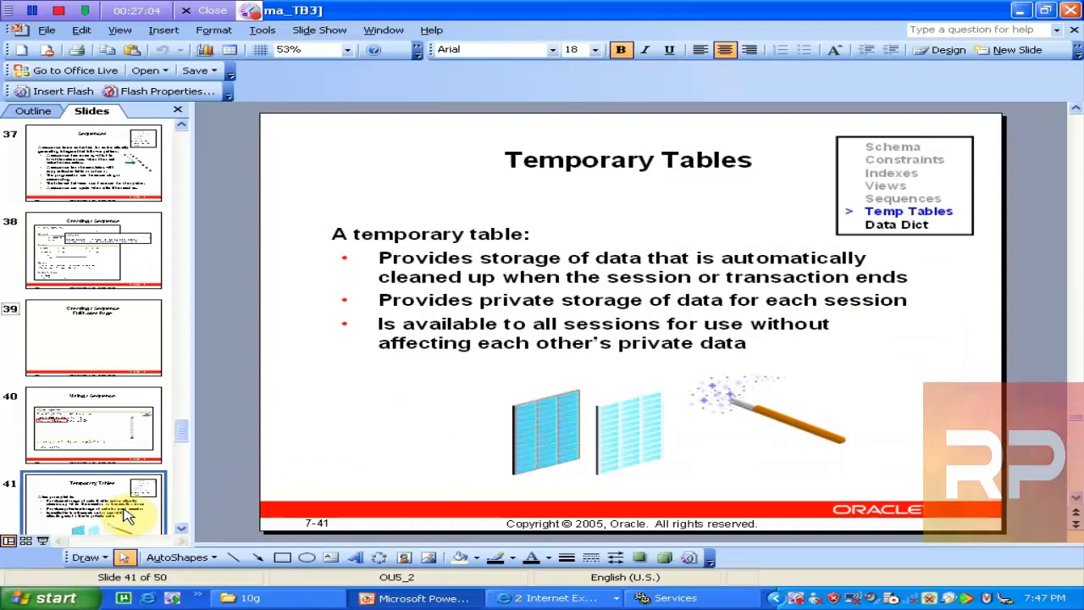
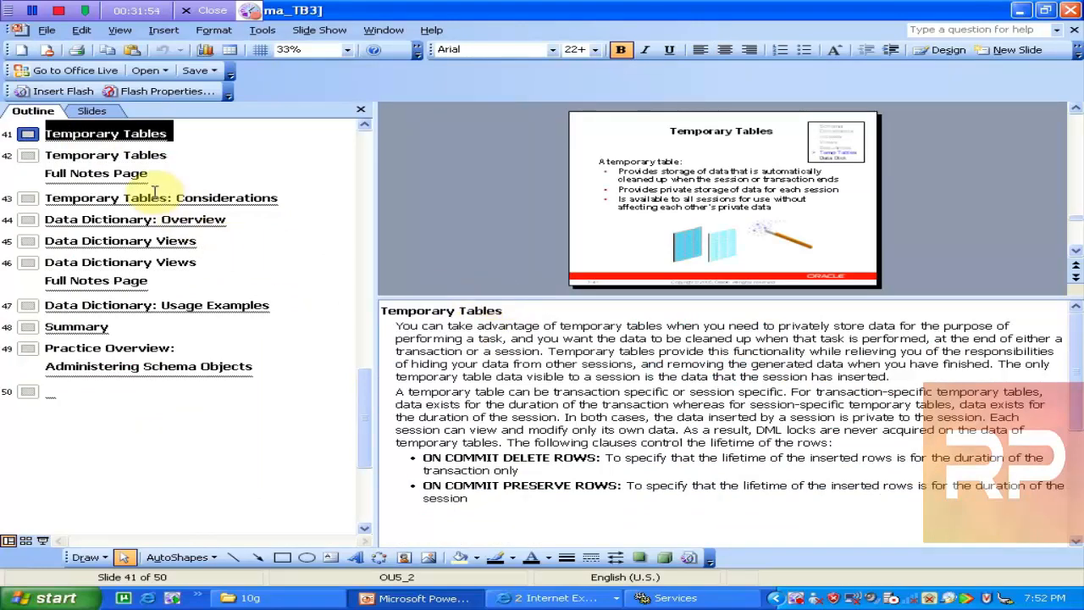
{"action": "left_click", "coordinate": [121, 173]}
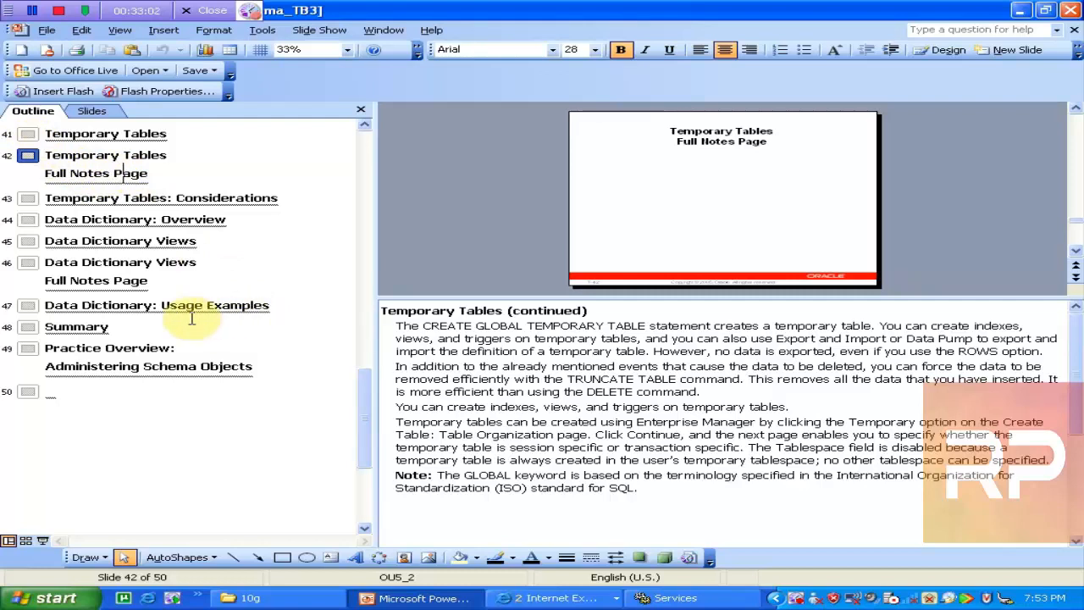
{"action": "left_click", "coordinate": [82, 202]}
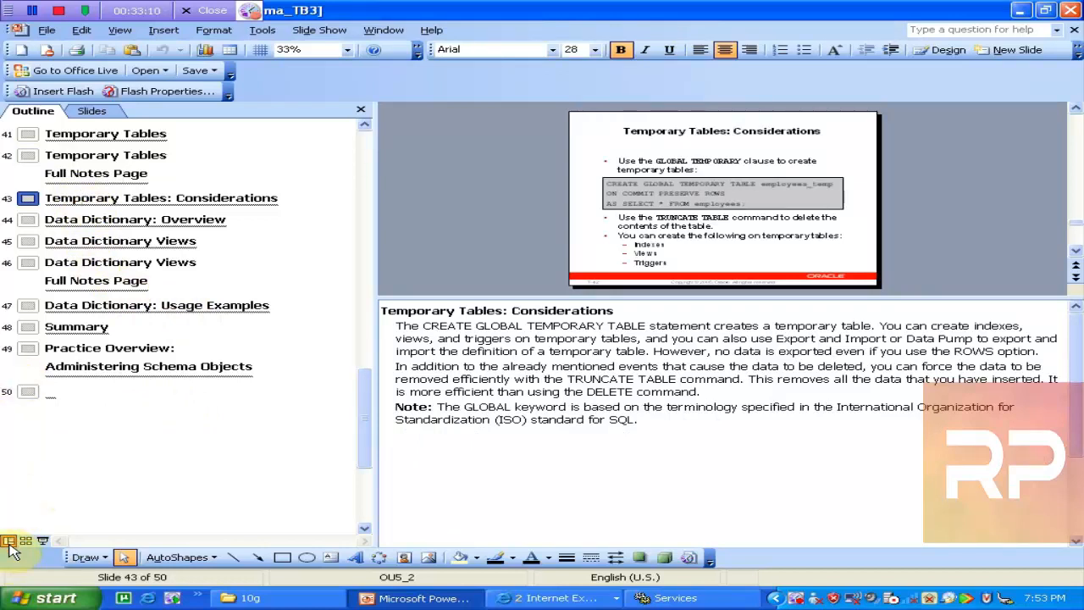
{"action": "left_click", "coordinate": [74, 197]}
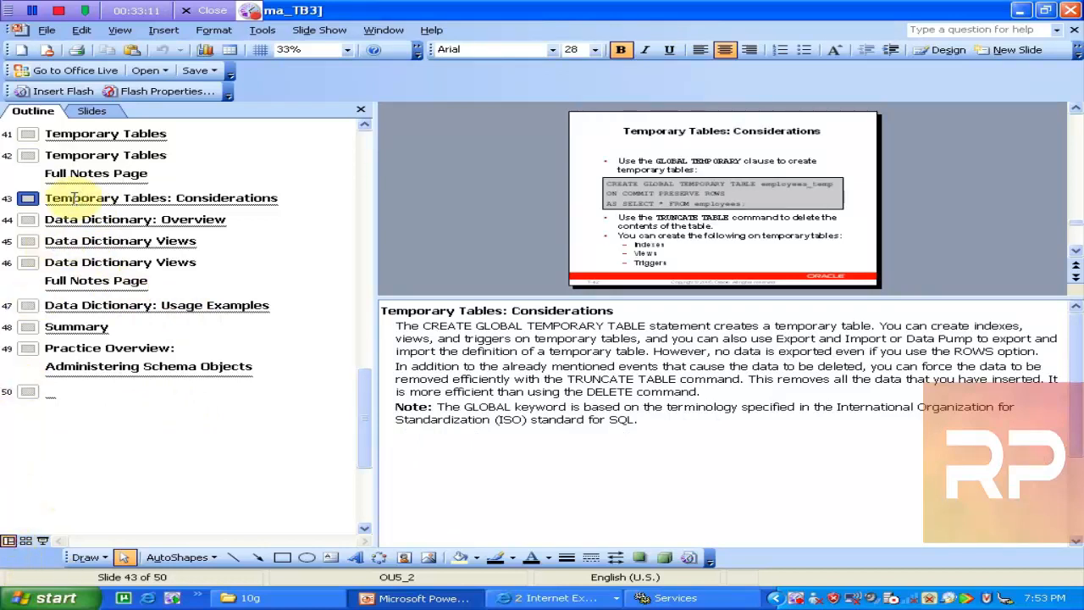
Step: Go back through the slide thumbnails to slide 41, Temporary Tables, and reread its notes in the outline view
{"action": "left_click", "coordinate": [92, 111]}
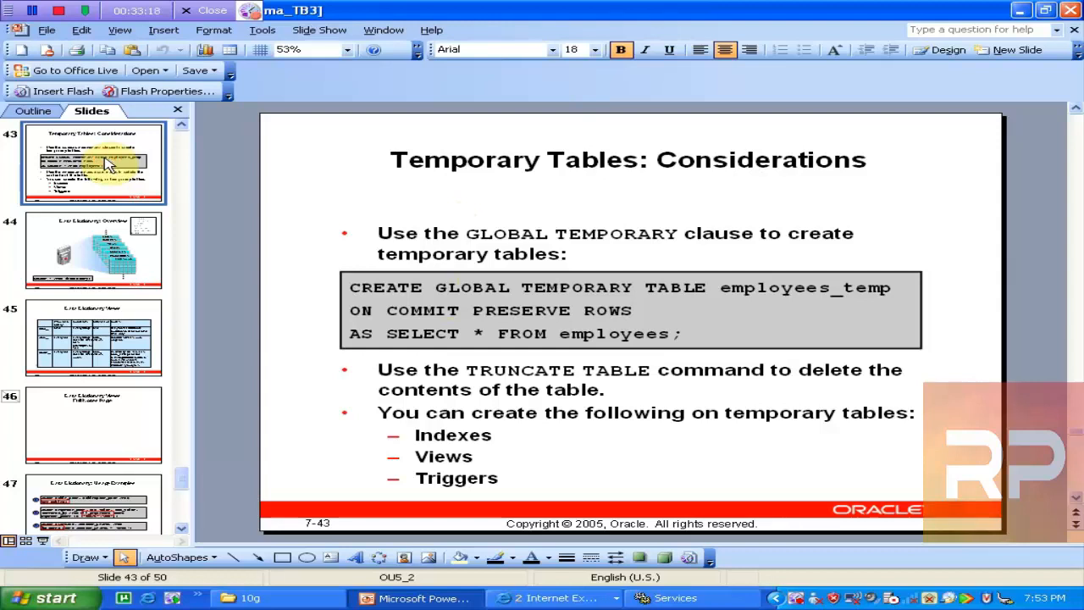
{"action": "left_click", "coordinate": [182, 125]}
{"action": "left_click", "coordinate": [182, 125]}
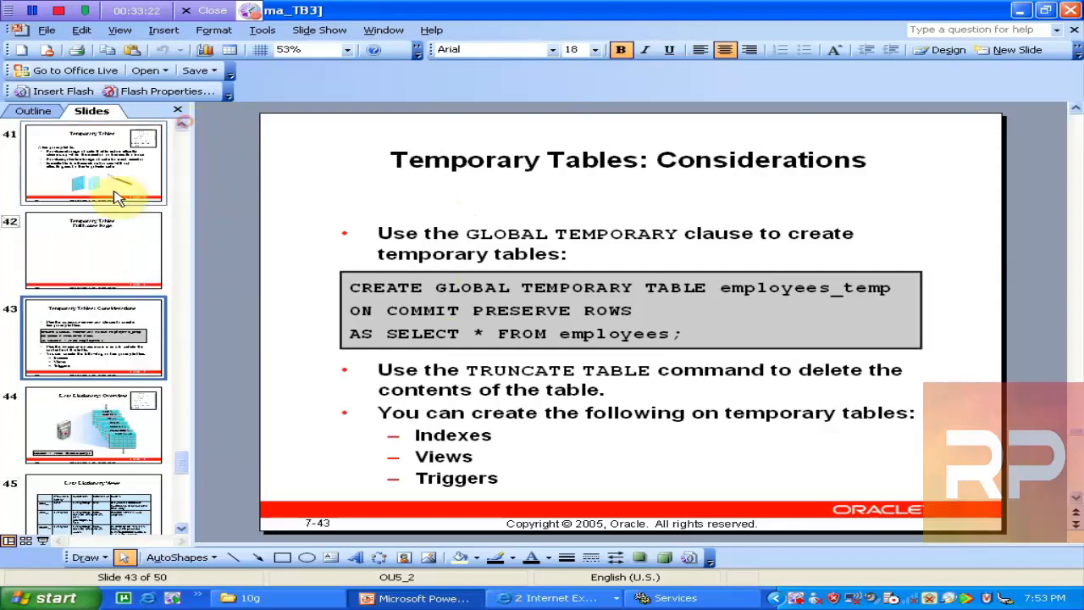
{"action": "left_click", "coordinate": [74, 262]}
{"action": "left_click", "coordinate": [68, 193]}
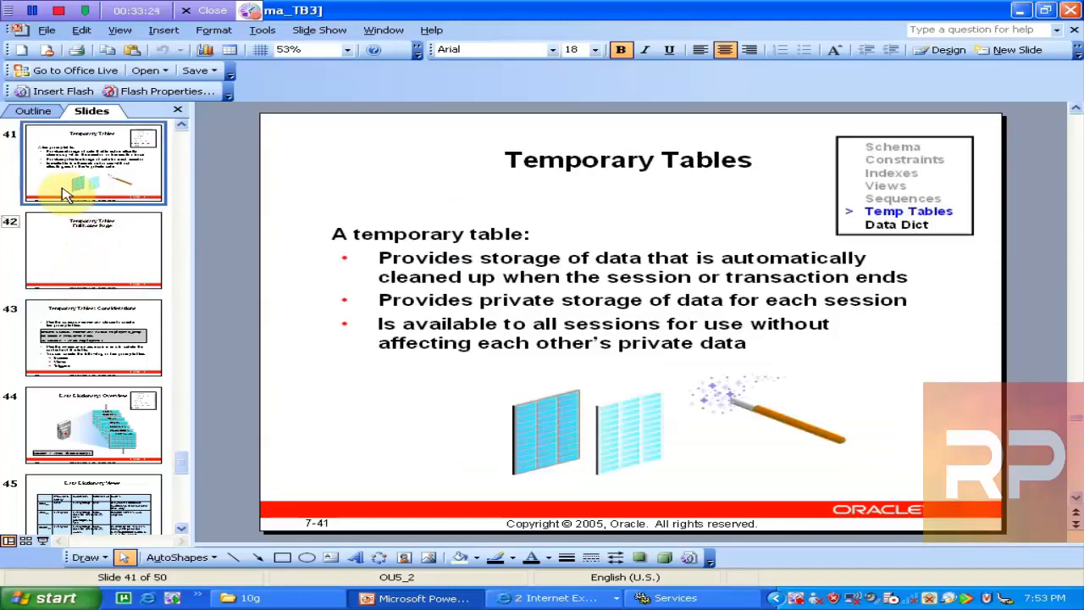
{"action": "left_click", "coordinate": [32, 110]}
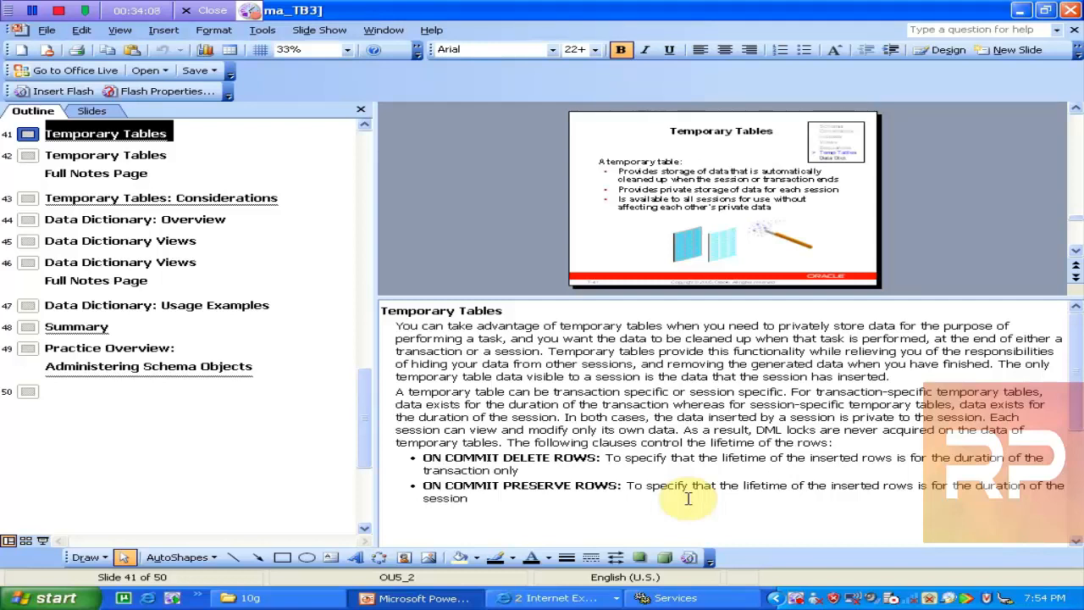
Step: Switch to the Enterprise Manager browser window and return from Sequences to the DB10G database instance administration page
{"action": "left_click", "coordinate": [579, 599]}
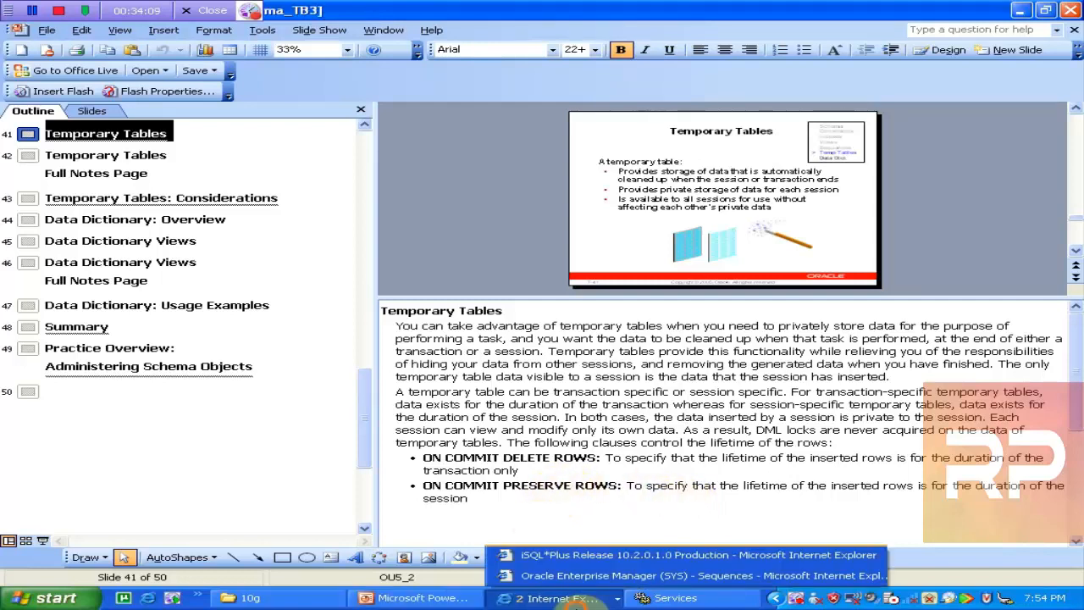
{"action": "left_click", "coordinate": [646, 559]}
{"action": "left_click", "coordinate": [583, 599]}
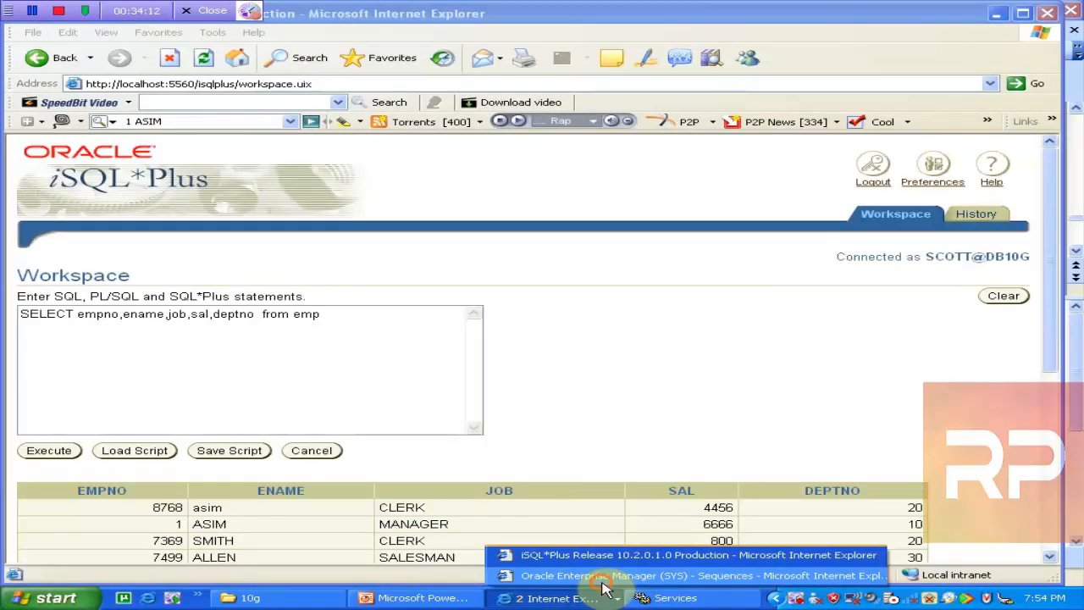
{"action": "left_click", "coordinate": [593, 577]}
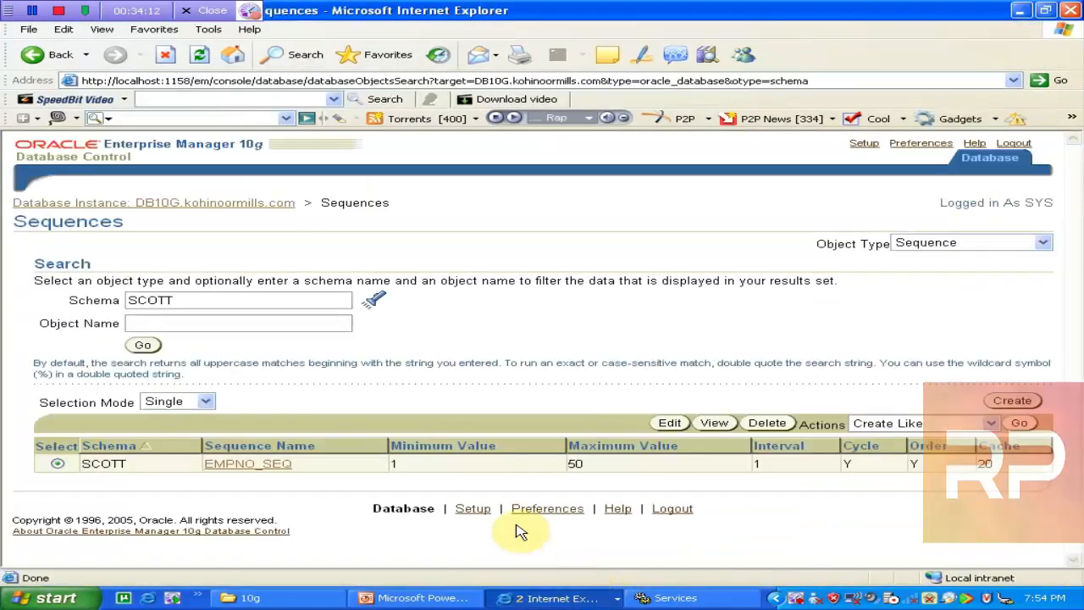
{"action": "left_click", "coordinate": [152, 203]}
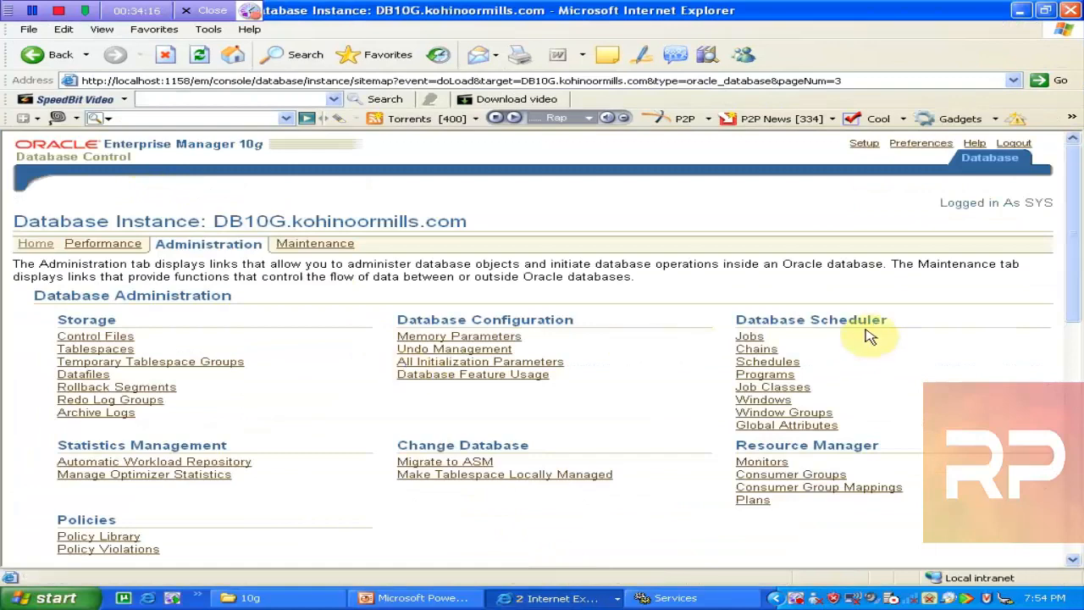
Step: From the Tables page of the database schema, start creating a standard, heap-organized table with the Temporary option enabled
{"action": "left_click_drag", "start_coordinate": [1074, 244], "coordinate": [1068, 379]}
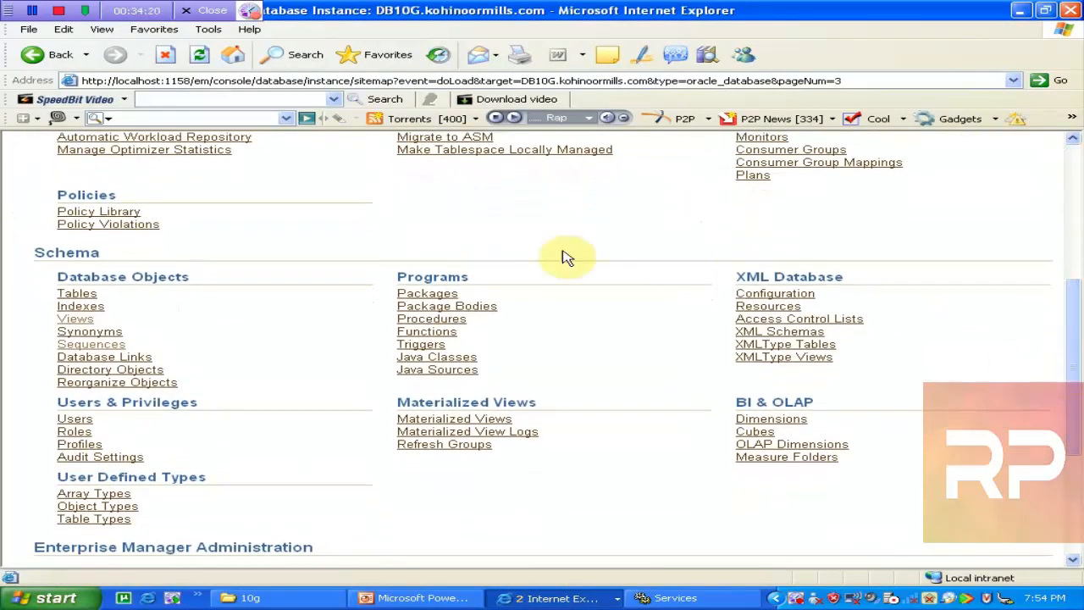
{"action": "left_click", "coordinate": [74, 293]}
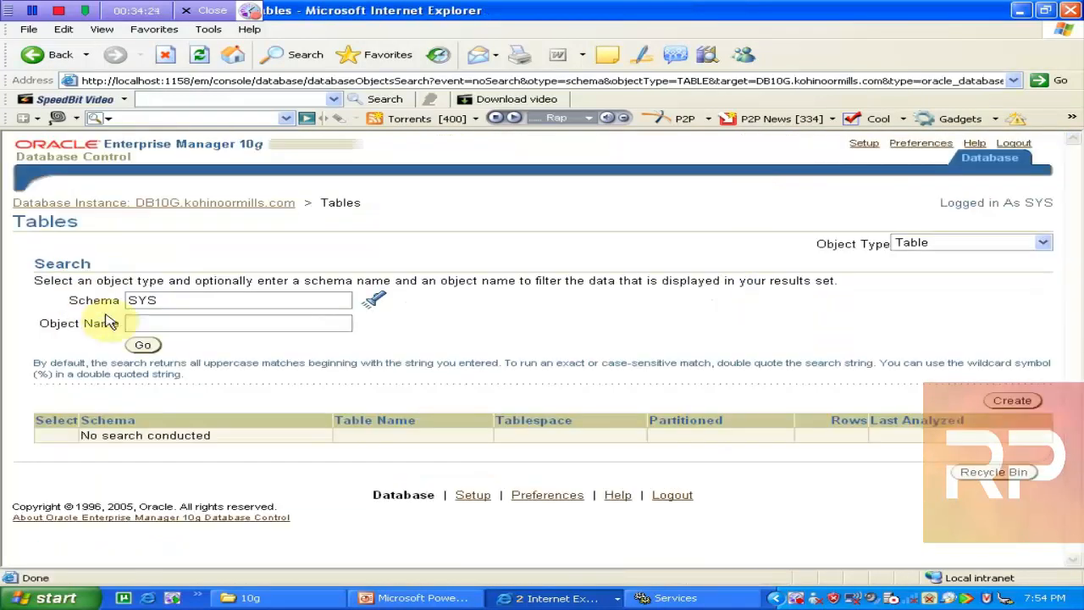
{"action": "left_click", "coordinate": [1013, 400]}
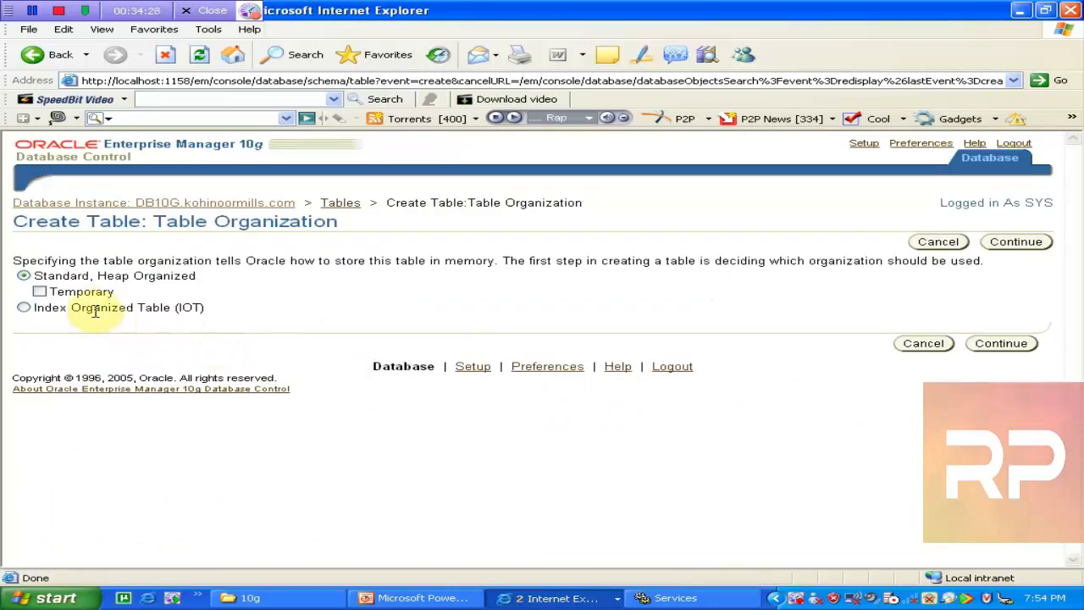
{"action": "left_click", "coordinate": [37, 292]}
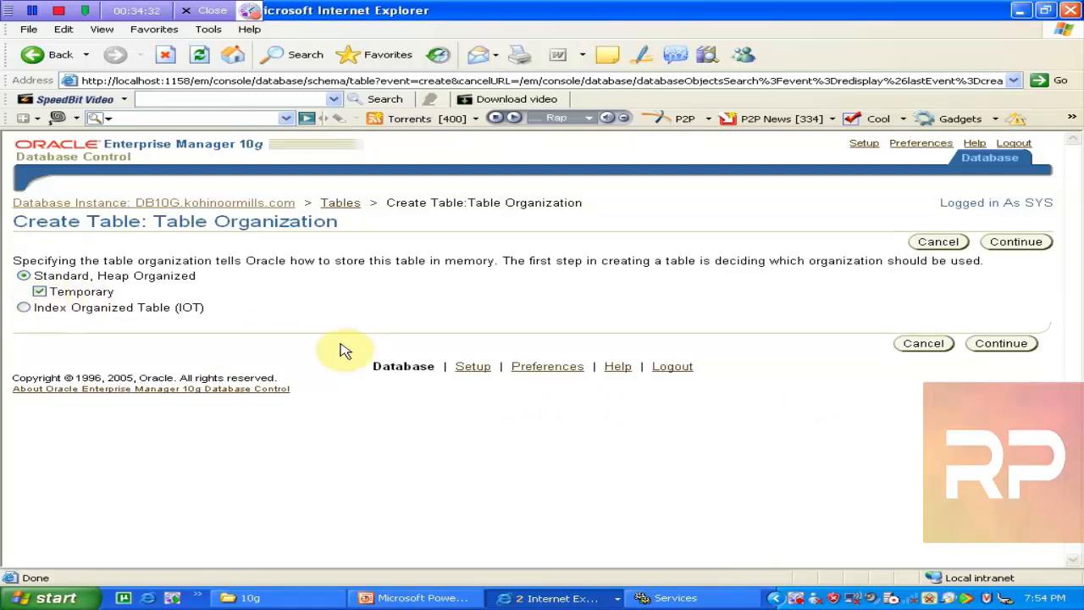
{"action": "left_click", "coordinate": [1012, 344]}
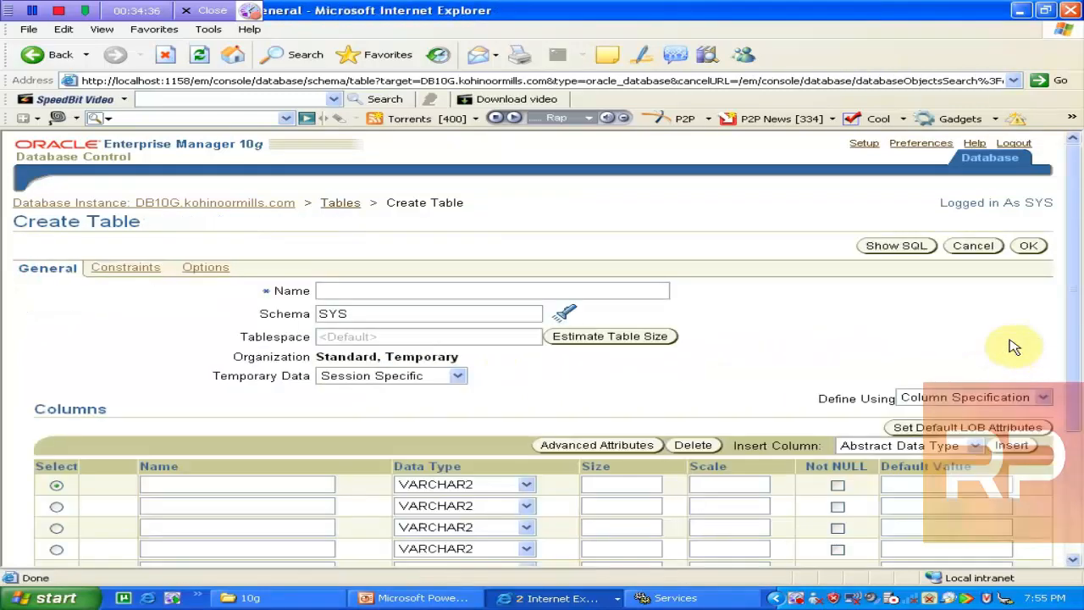
Step: Name the new temporary table emp_dept_tmp and set its schema to scott
{"action": "left_click", "coordinate": [455, 297]}
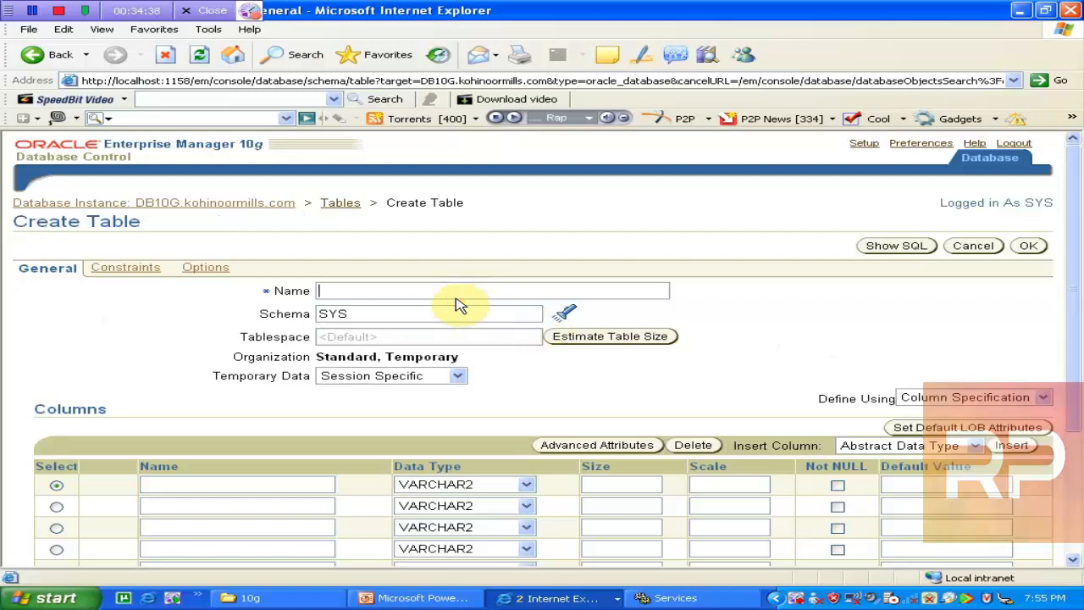
{"action": "type", "text": "emp"}
{"action": "key", "text": "BackSpace"}
{"action": "key", "text": "BackSpace"}
{"action": "key", "text": "BackSpace"}
{"action": "key", "text": "BackSpace"}
{"action": "type", "text": "emp"}
{"action": "key", "text": "BackSpace"}
{"action": "key", "text": "BackSpace"}
{"action": "key", "text": "BackSpace"}
{"action": "type", "text": "emp_dept_tmp"}
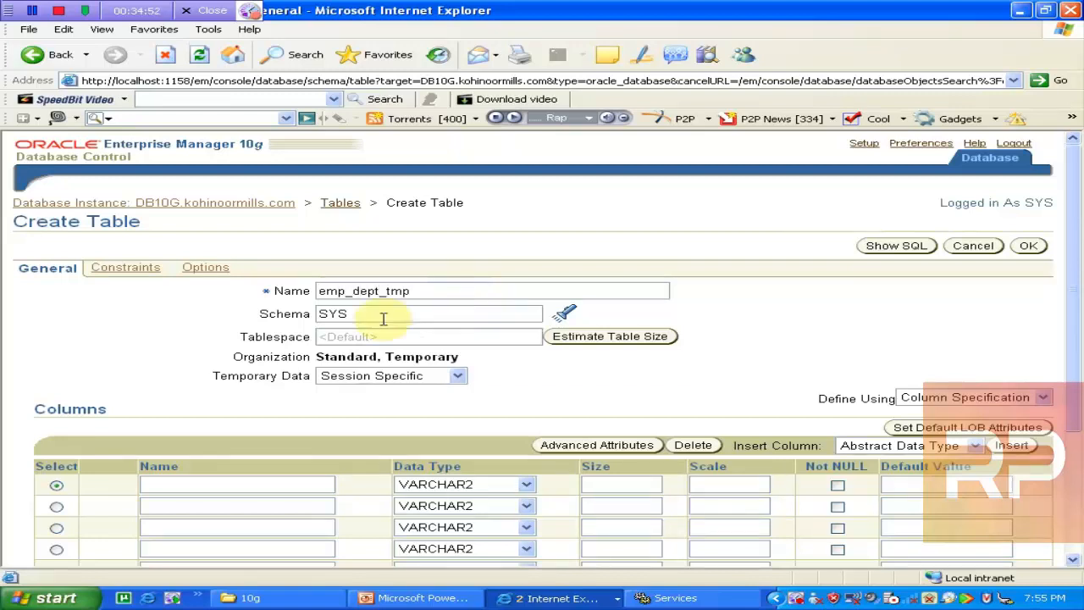
{"action": "left_click_drag", "start_coordinate": [377, 311], "coordinate": [246, 314]}
{"action": "type", "text": "scott"}
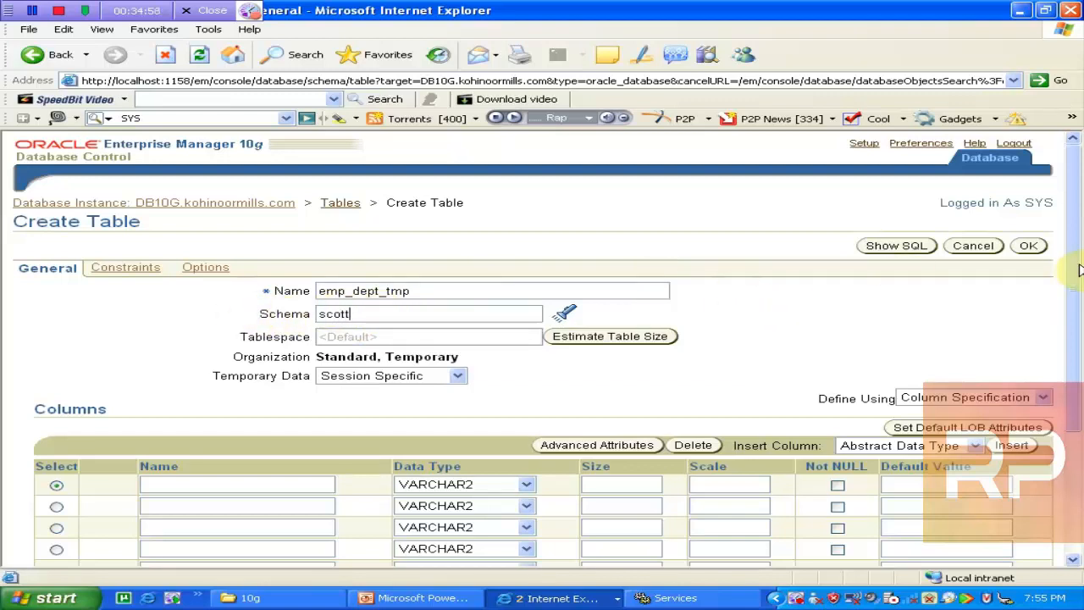
Step: Try to estimate the size of the new temporary table
{"action": "left_click_drag", "start_coordinate": [1075, 269], "coordinate": [1076, 335]}
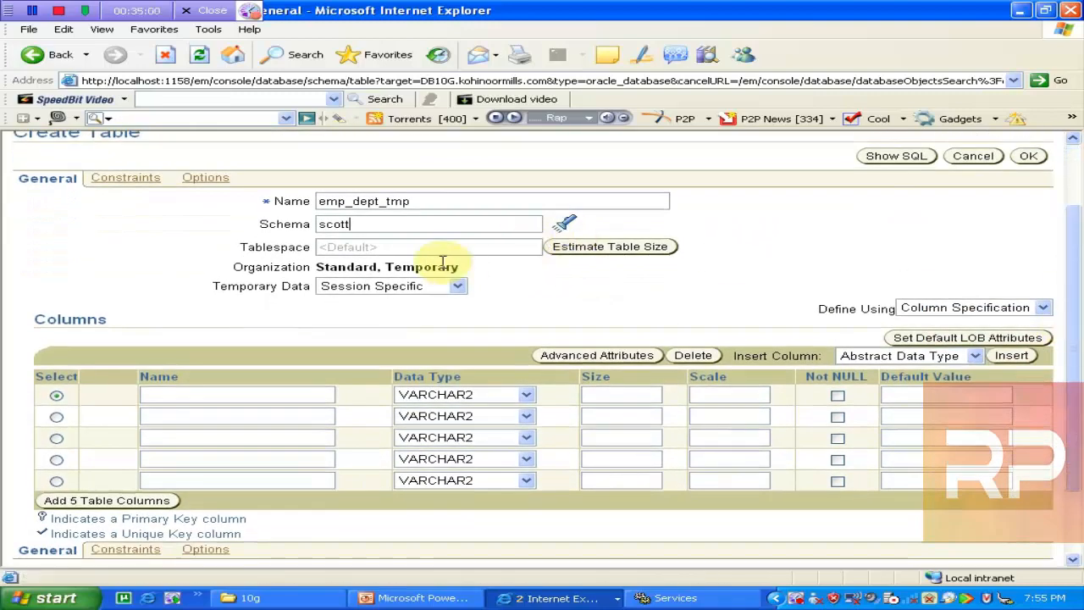
{"action": "left_click", "coordinate": [574, 248]}
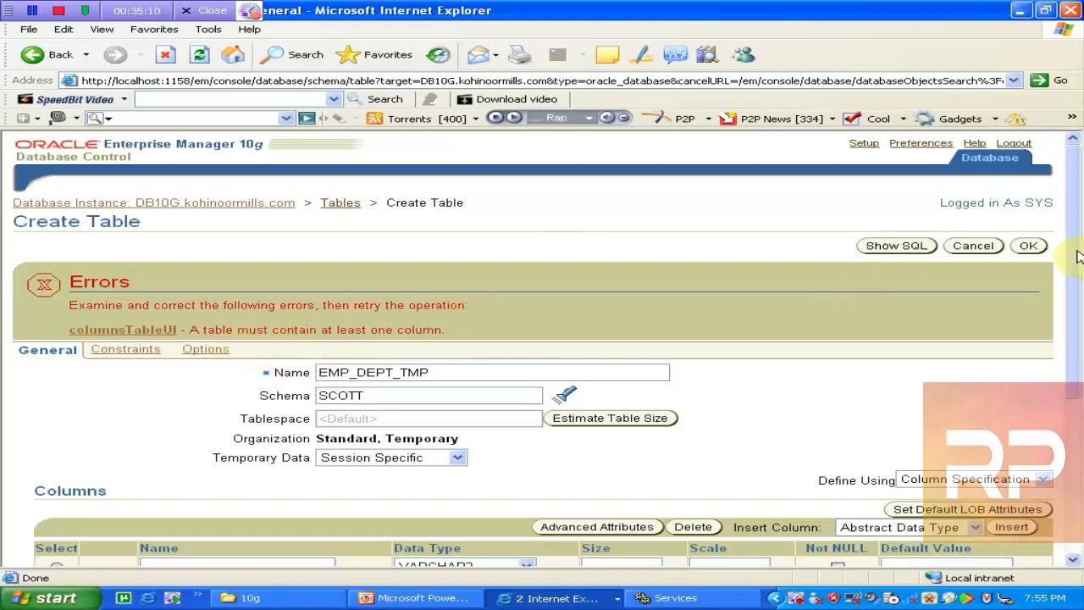
{"action": "left_click_drag", "start_coordinate": [1074, 250], "coordinate": [1080, 315]}
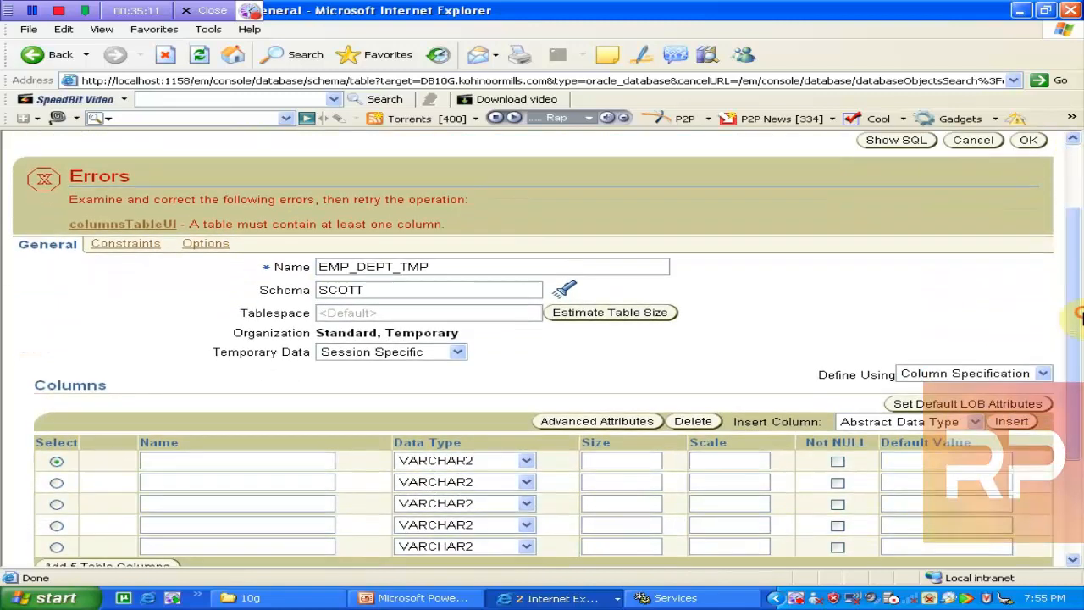
Step: Check the Temporary Data options and keep the table's data Session Specific
{"action": "left_click", "coordinate": [458, 354]}
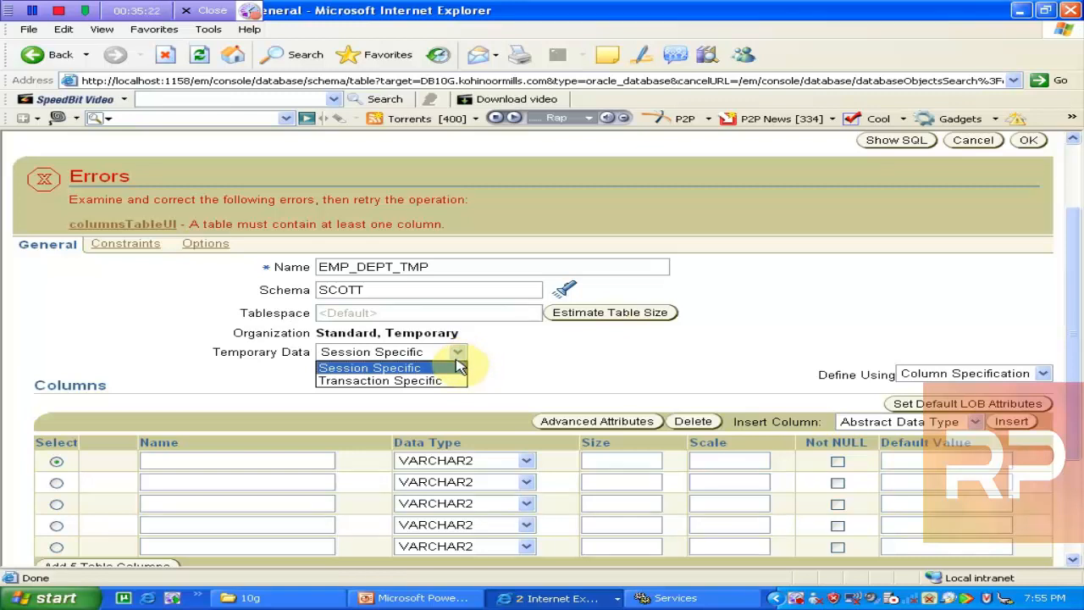
{"action": "left_click", "coordinate": [457, 361]}
{"action": "scroll", "coordinate": [1072, 237], "scroll_direction": "down", "scroll_amount": 1}
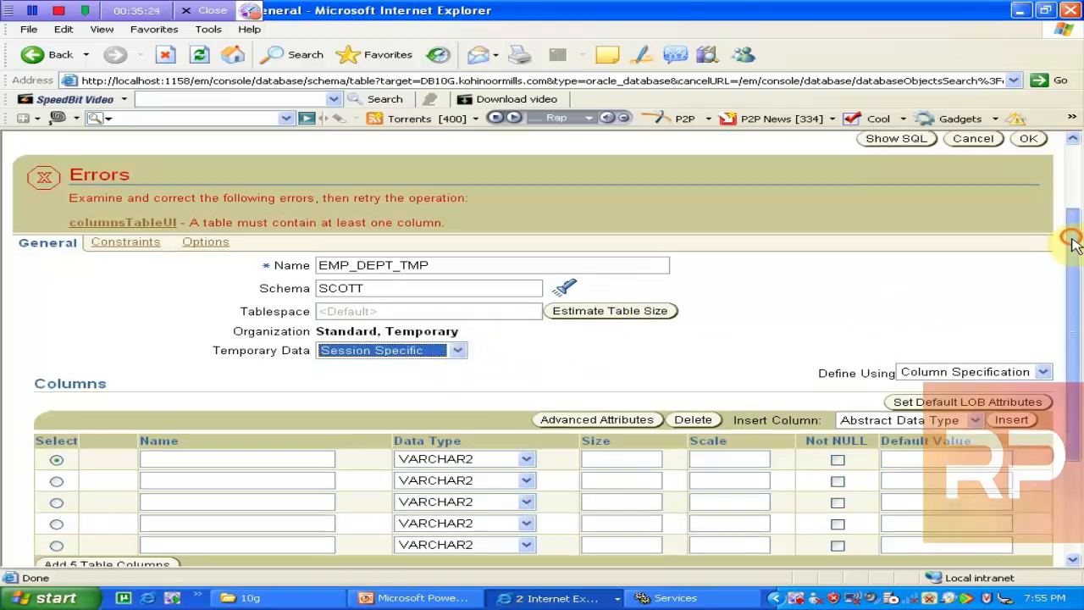
{"action": "scroll", "coordinate": [1072, 266], "scroll_direction": "down", "scroll_amount": 2}
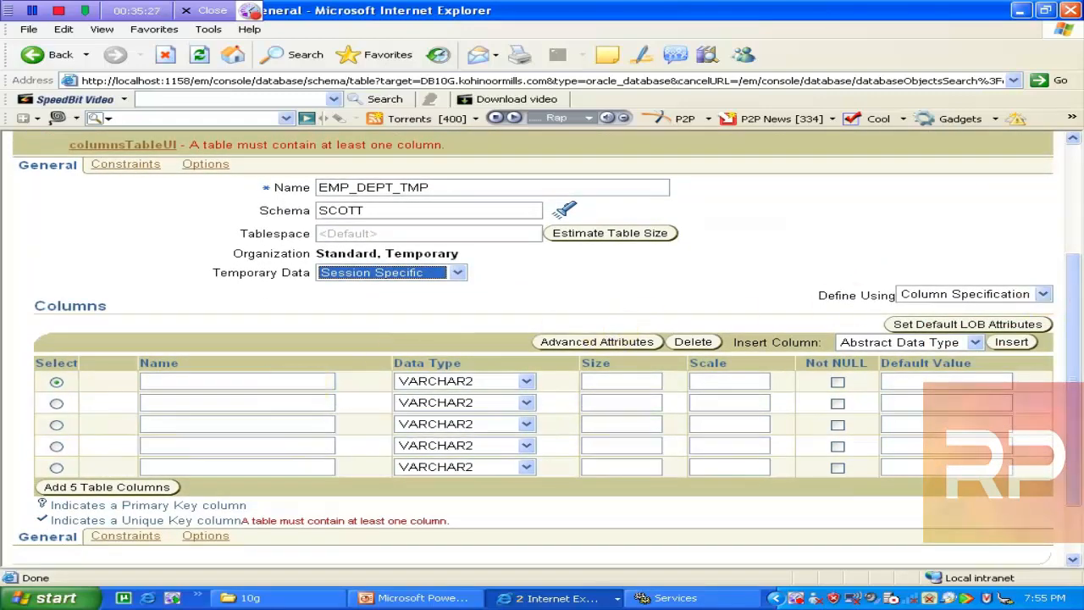
Step: Check the column definition methods and define the table using SQL instead of Column Specification
{"action": "left_click", "coordinate": [243, 382]}
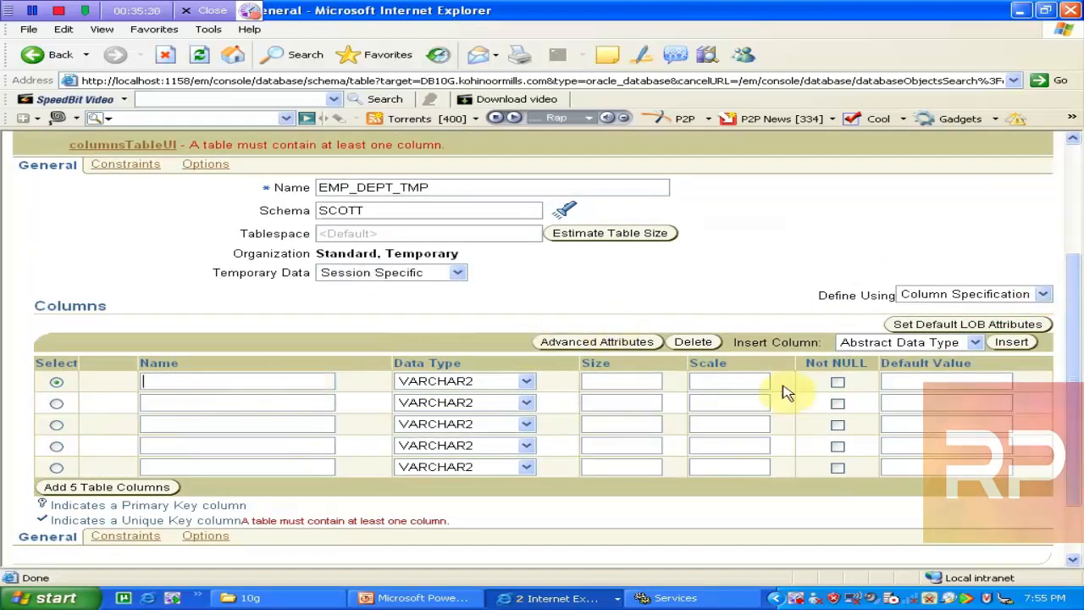
{"action": "left_click", "coordinate": [1041, 295]}
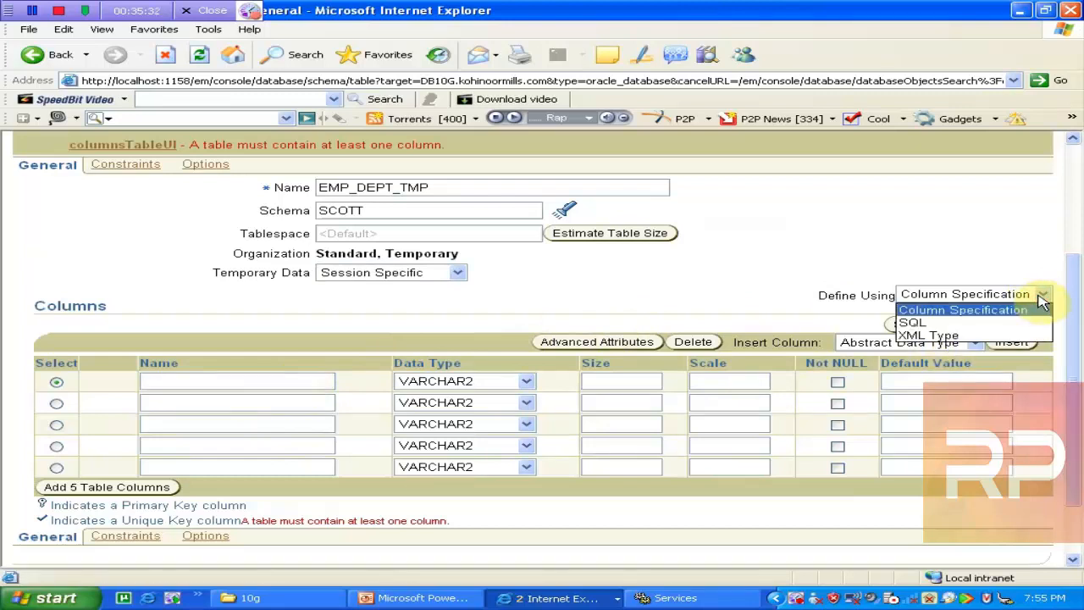
{"action": "left_click", "coordinate": [1041, 298]}
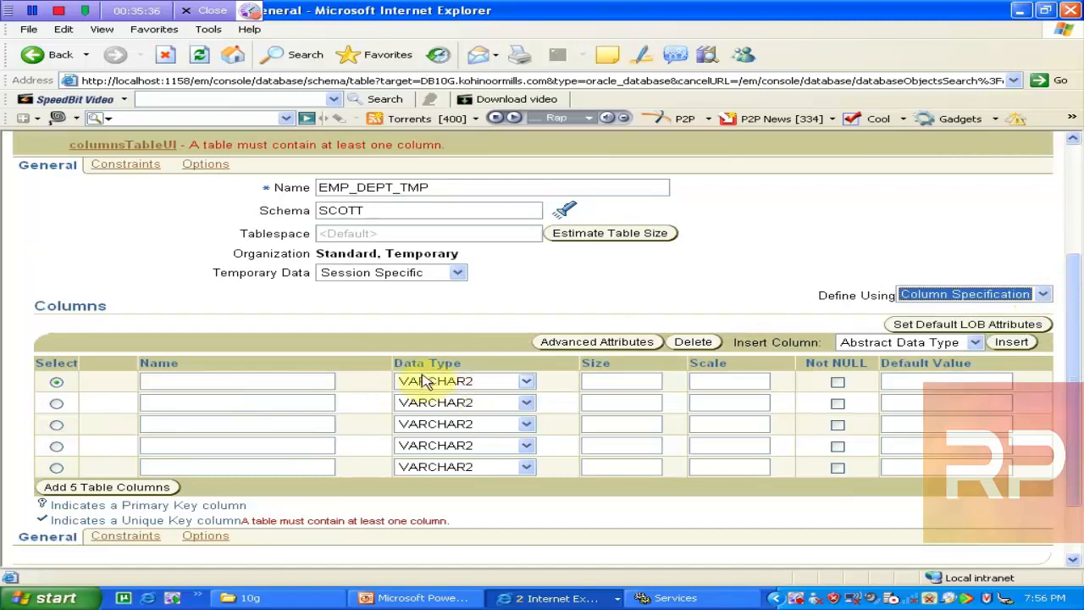
{"action": "left_click", "coordinate": [295, 379]}
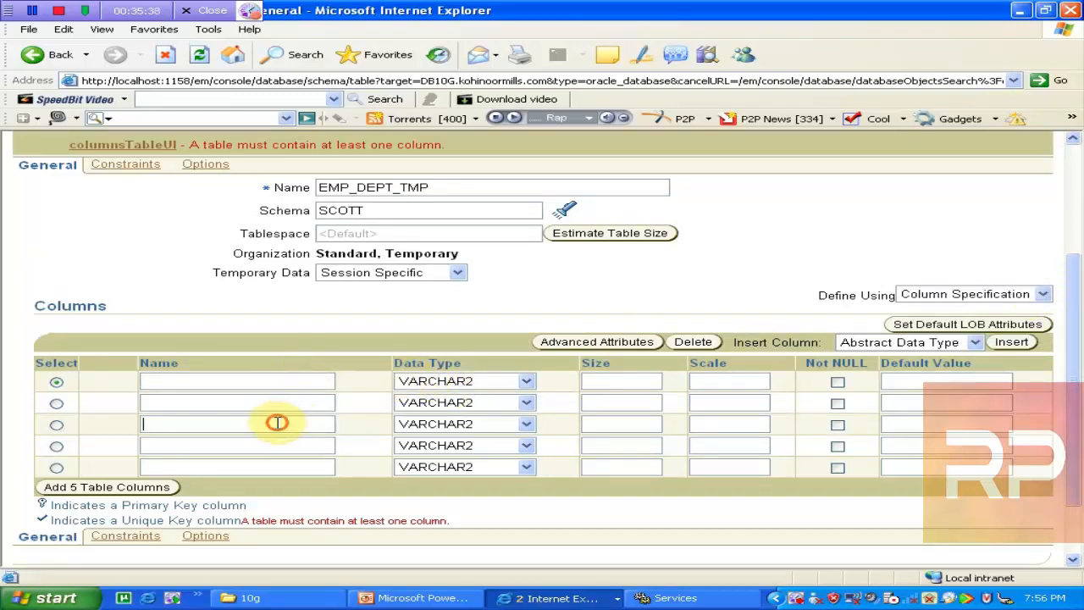
{"action": "left_click", "coordinate": [1045, 296]}
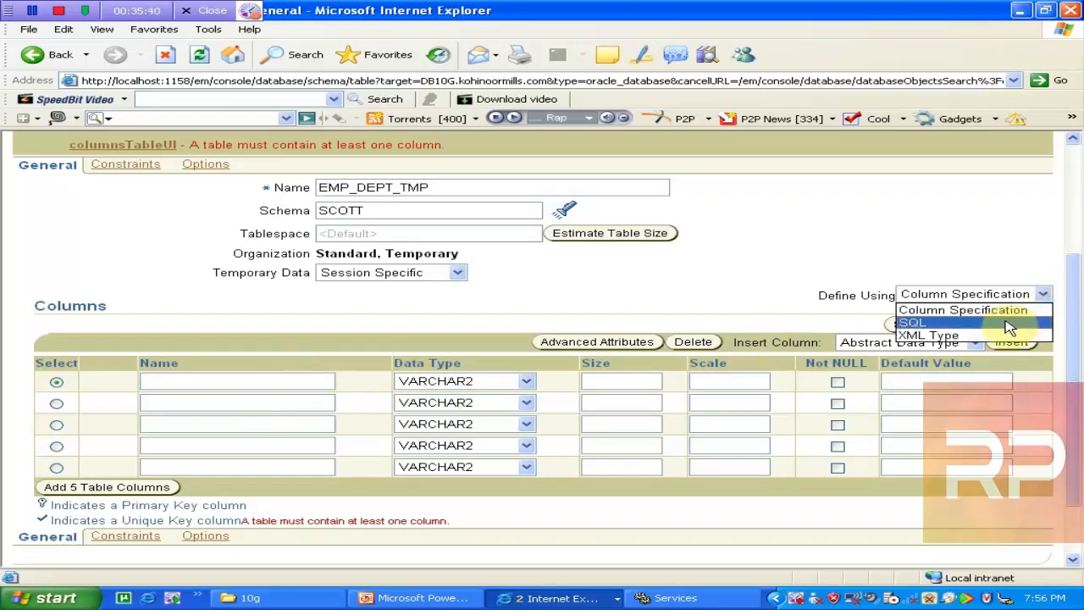
{"action": "left_click", "coordinate": [1008, 325]}
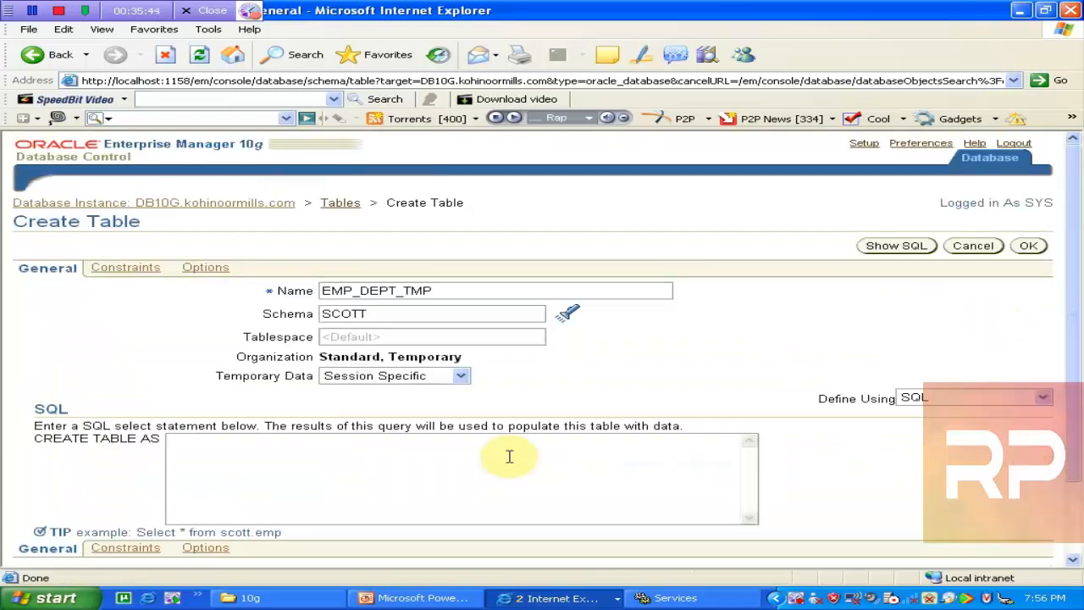
Step: Enter the column list of the table's SQL query: select d.dname department,d.loc loaction,e.empno,e.ename,e.job,e.hiredage,e.sal,e.comm
{"action": "left_click", "coordinate": [386, 461]}
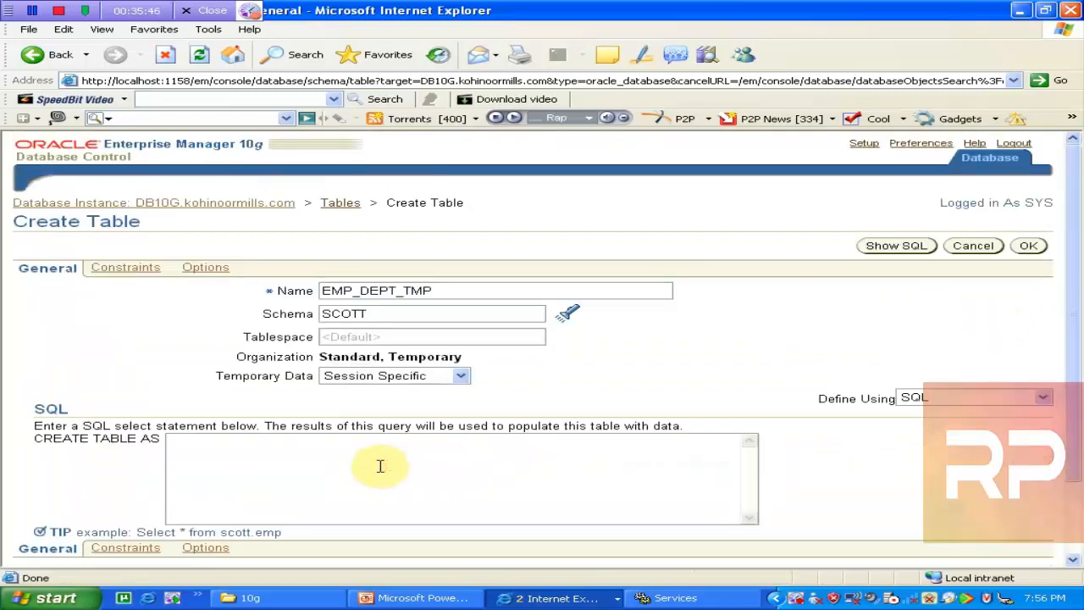
{"action": "type", "text": "select d.dname dep"}
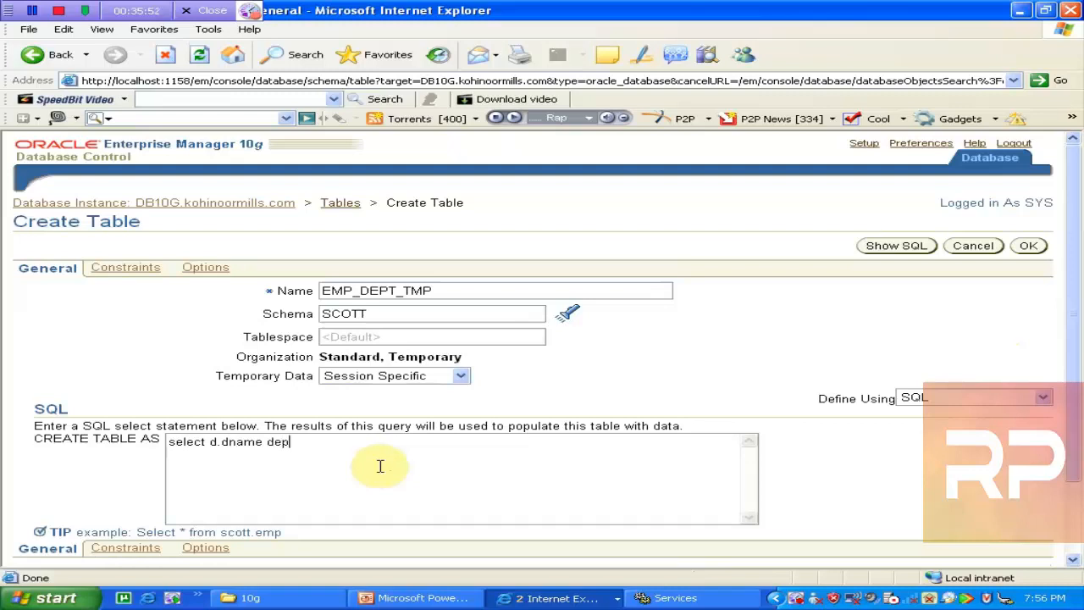
{"action": "type", "text": "artment,d.loc loa"}
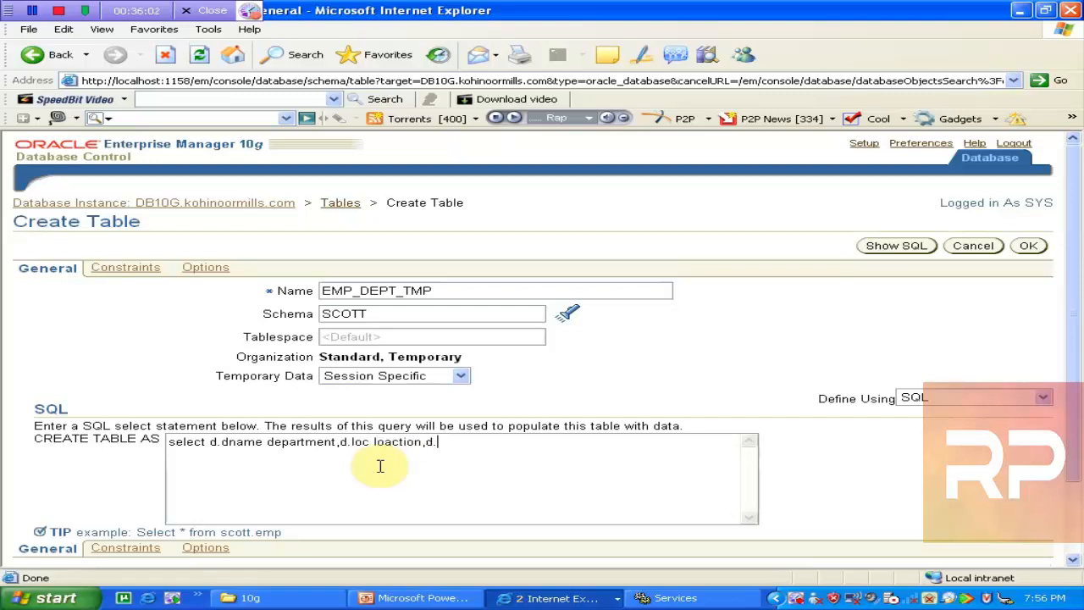
{"action": "type", "text": "ction,e.empno,e.ename"}
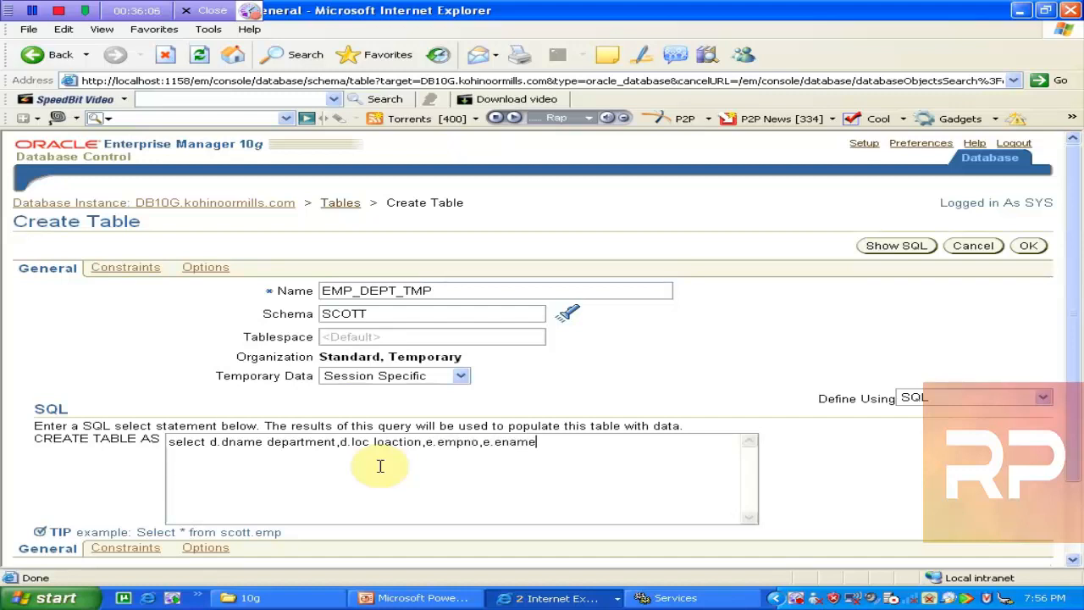
{"action": "type", "text": ",e.job"}
{"action": "key", "text": "BackSpace"}
{"action": "key", "text": "BackSpace"}
{"action": "key", "text": "BackSpace"}
{"action": "type", "text": ".hiredaget,"}
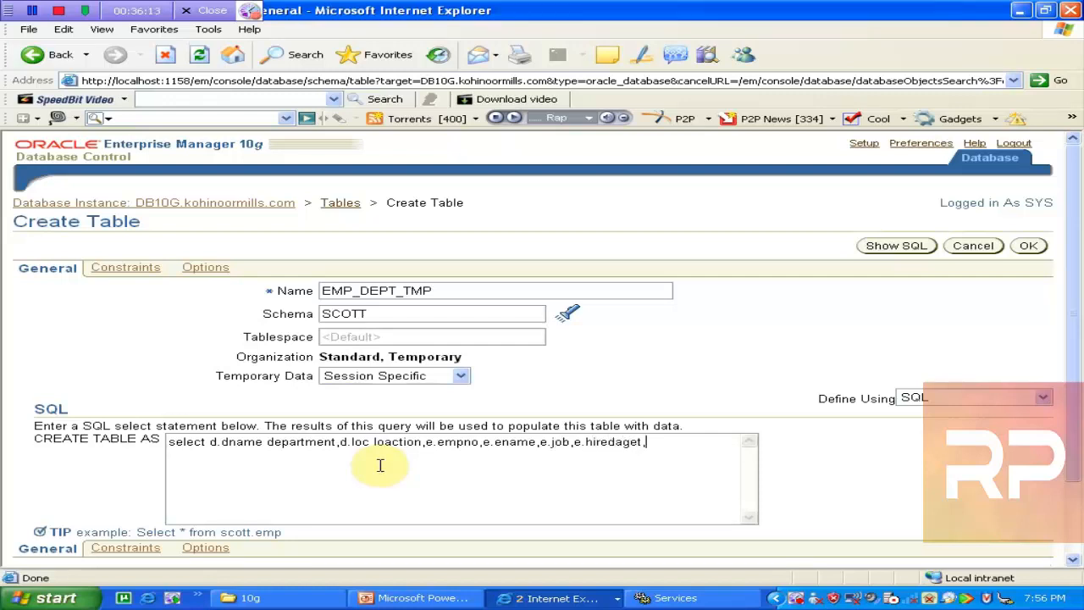
{"action": "type", "text": "e.sal,e.de"}
{"action": "type", "text": "e.sal"}
{"action": "type", "text": ",e.comm "}
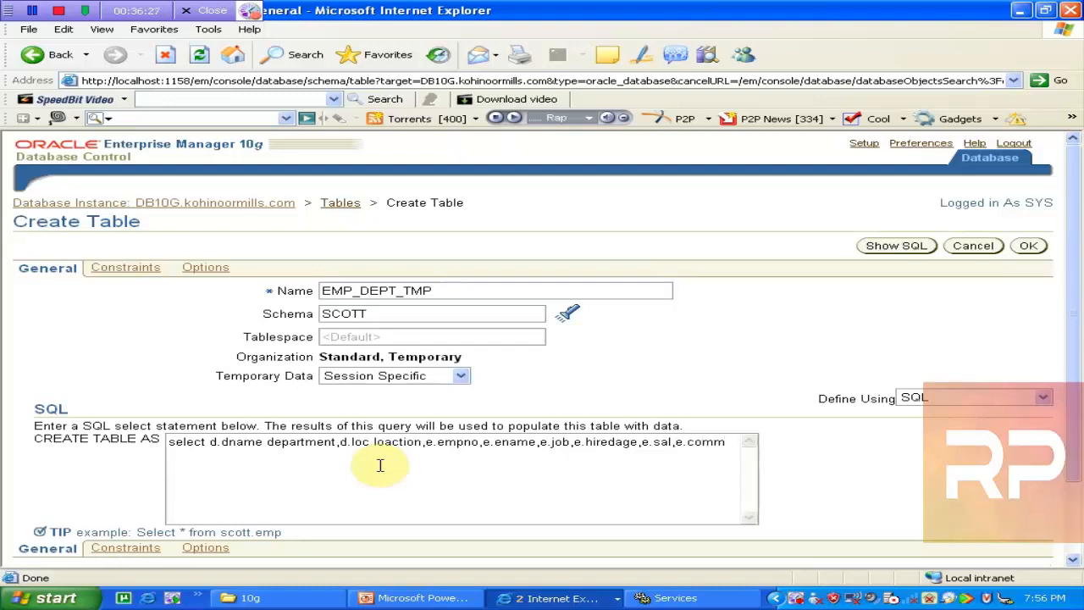
Step: Complete the SQL query on new lines with from emp e , dept d and where e.deptno=d.deptno
{"action": "type", "text": "from "}
{"action": "type", "text": " emp e , dept d "}
{"action": "type", "text": "where e.deptno"}
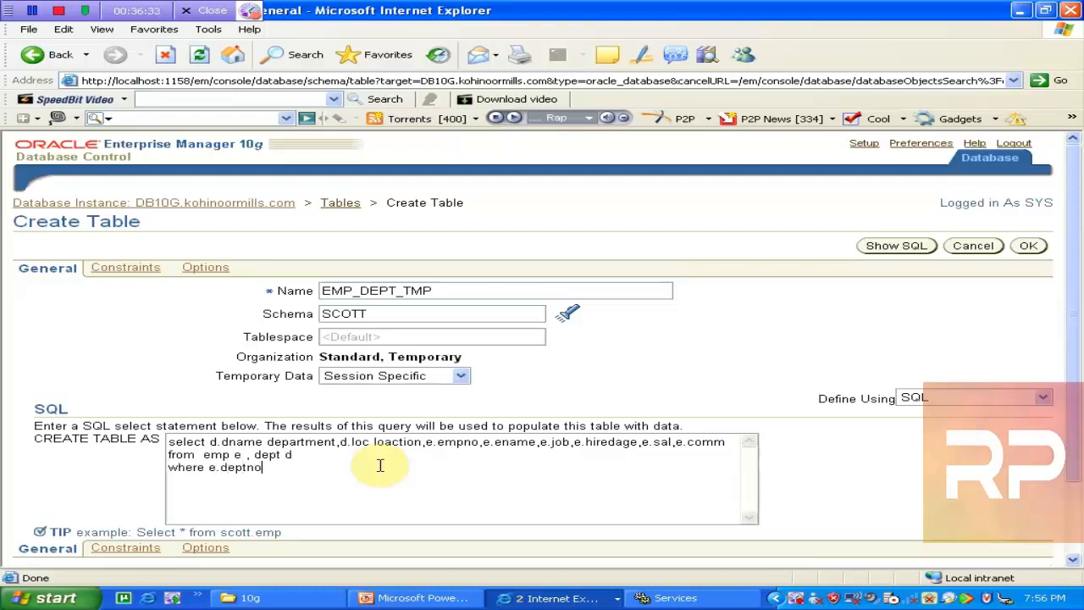
{"action": "type", "text": "=d.deptno"}
Step: Show the generated SQL, examine its GLOBAL TEMPORARY TABLE, ON COMMIT PRESERVE ROWS and select parts, and return to the table definition
{"action": "left_click_drag", "start_coordinate": [1076, 271], "coordinate": [1074, 332]}
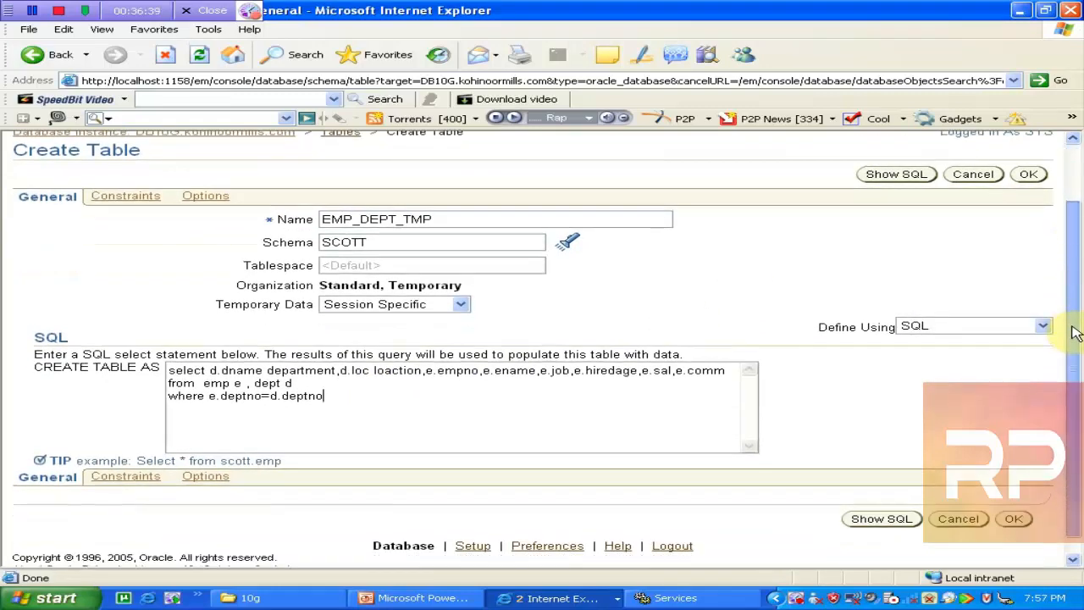
{"action": "scroll", "coordinate": [1076, 332], "scroll_direction": "up", "scroll_amount": 2}
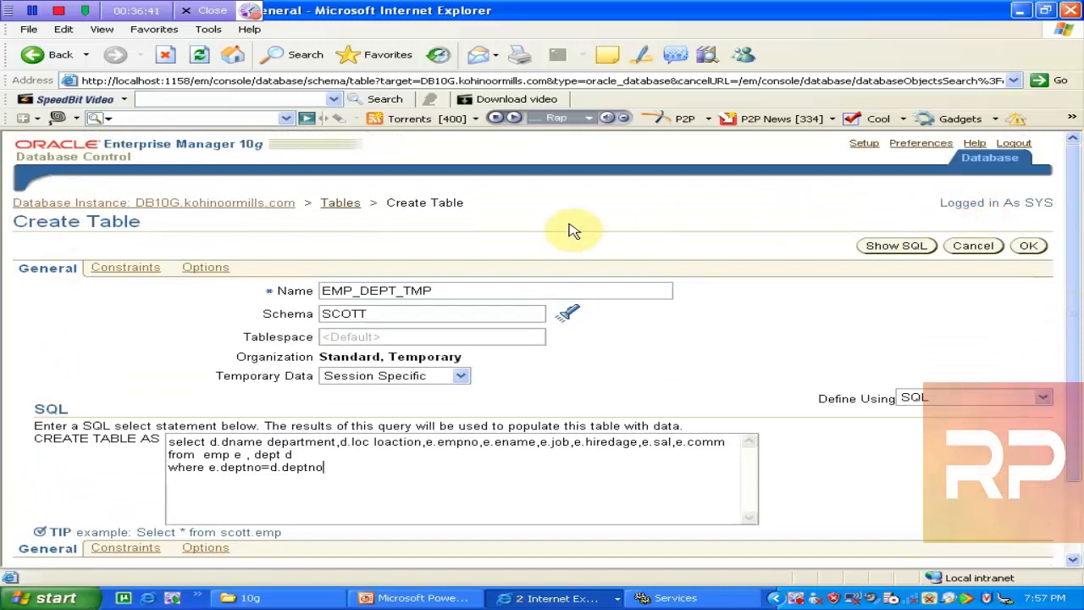
{"action": "left_click", "coordinate": [889, 255]}
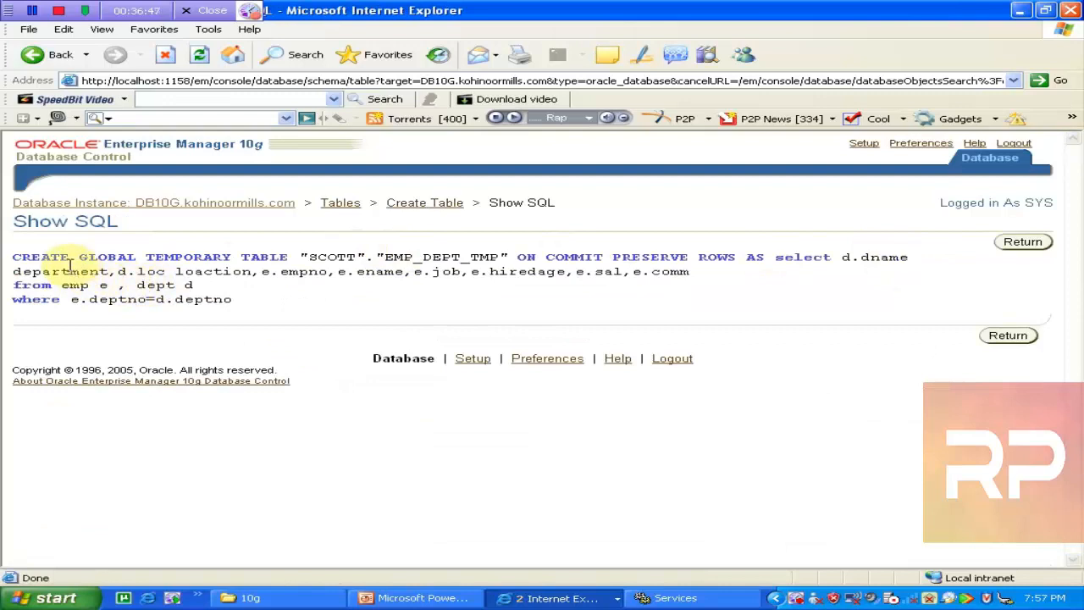
{"action": "left_click_drag", "start_coordinate": [80, 262], "coordinate": [288, 258]}
{"action": "left_click", "coordinate": [439, 257]}
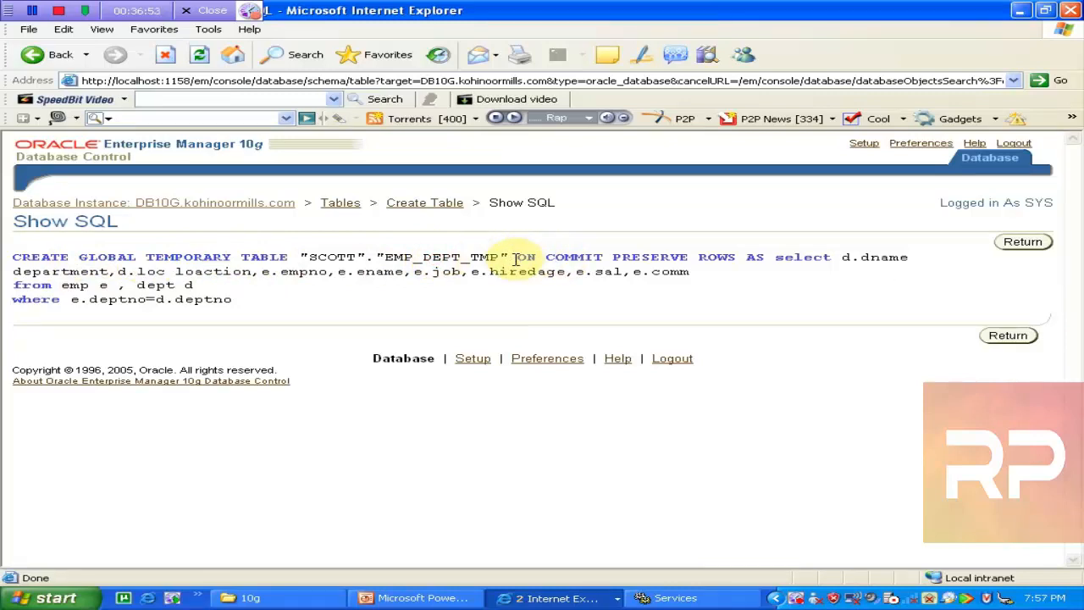
{"action": "left_click_drag", "start_coordinate": [515, 258], "coordinate": [789, 317]}
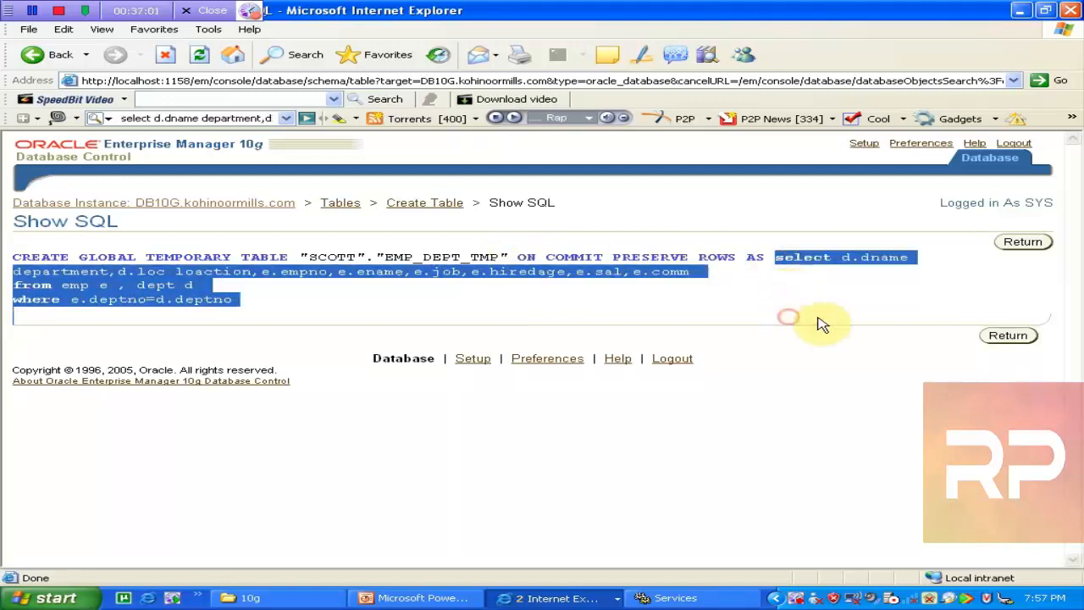
{"action": "left_click", "coordinate": [1008, 335]}
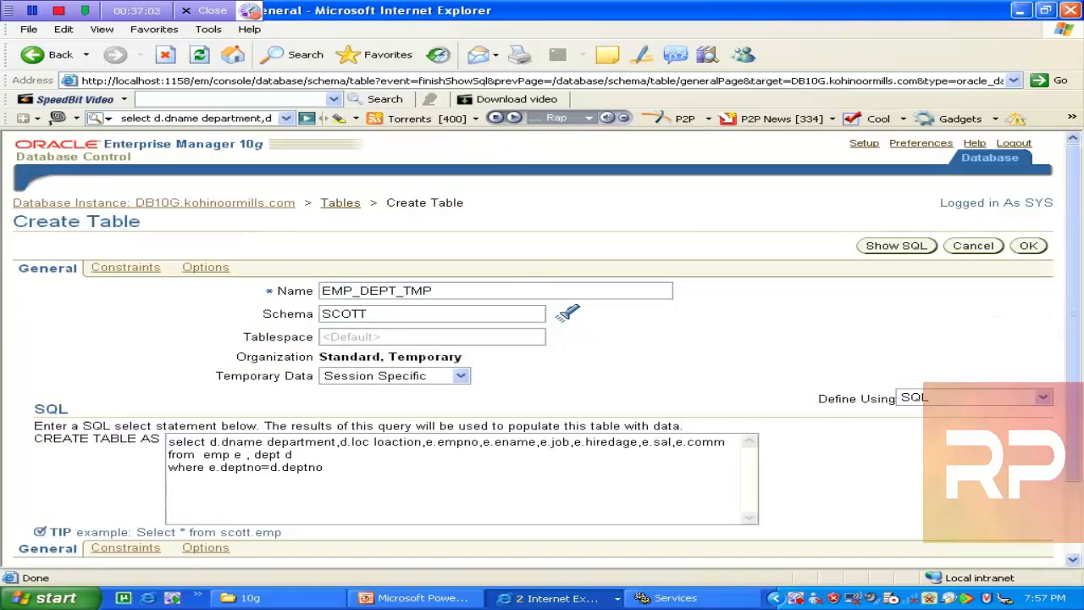
Step: Open the Constraints page of the new table's definition
{"action": "left_click_drag", "start_coordinate": [1081, 286], "coordinate": [1081, 340]}
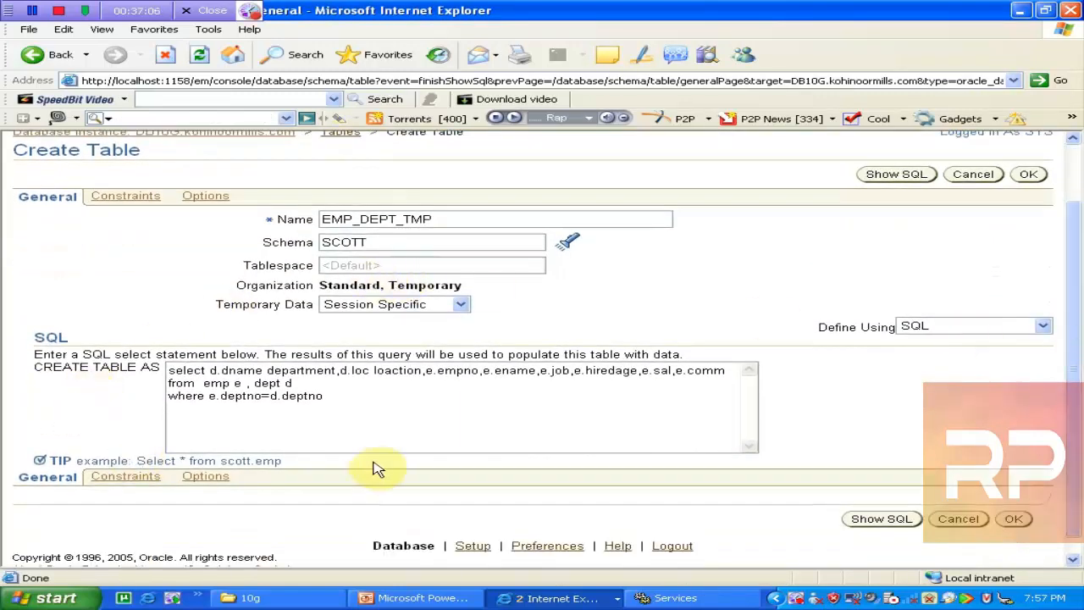
{"action": "left_click", "coordinate": [126, 476]}
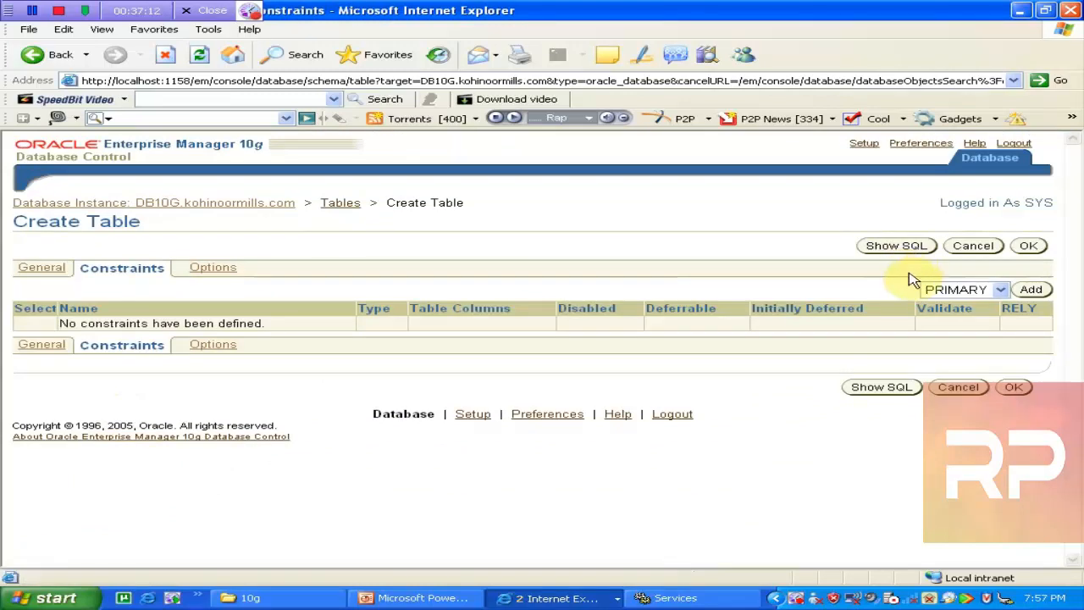
Step: Examine the available constraint types, the PRIMARY constraint form and the Options page without adding anything, and return to the General page
{"action": "left_click", "coordinate": [1003, 292]}
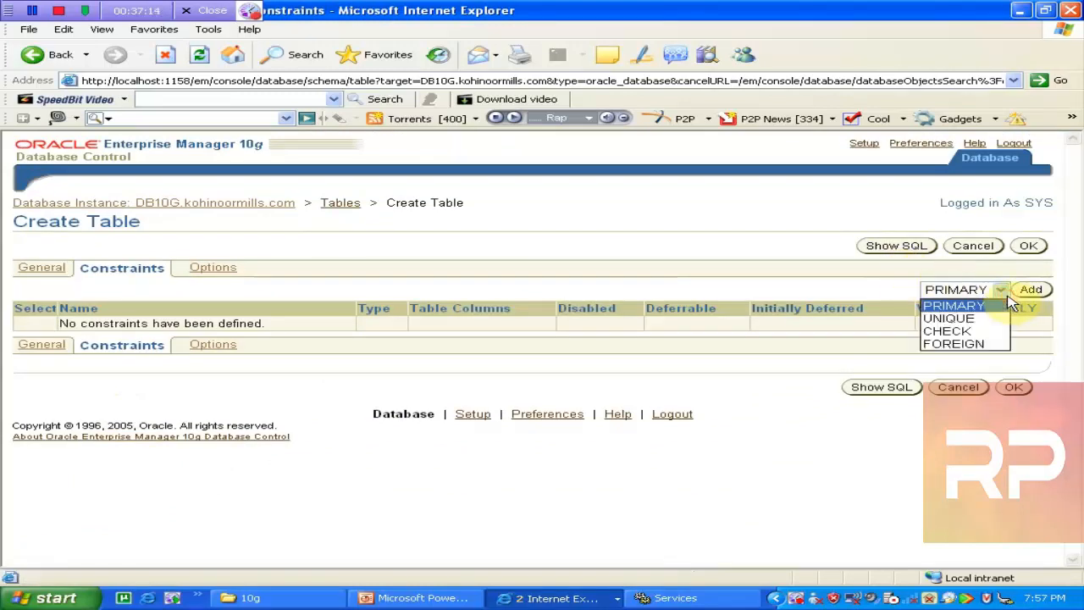
{"action": "left_click", "coordinate": [1008, 303]}
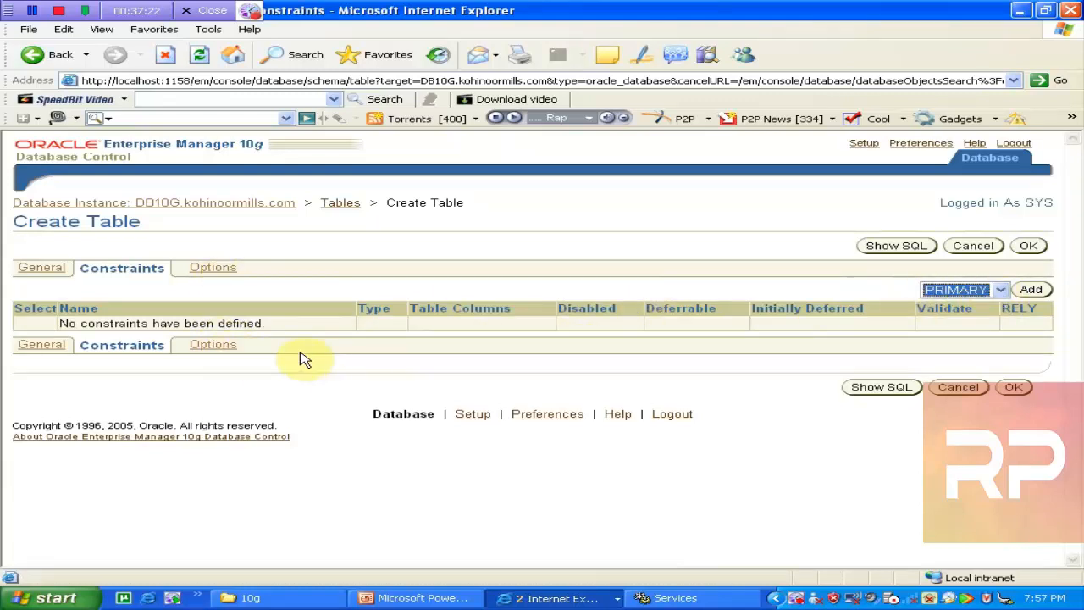
{"action": "left_click", "coordinate": [67, 324]}
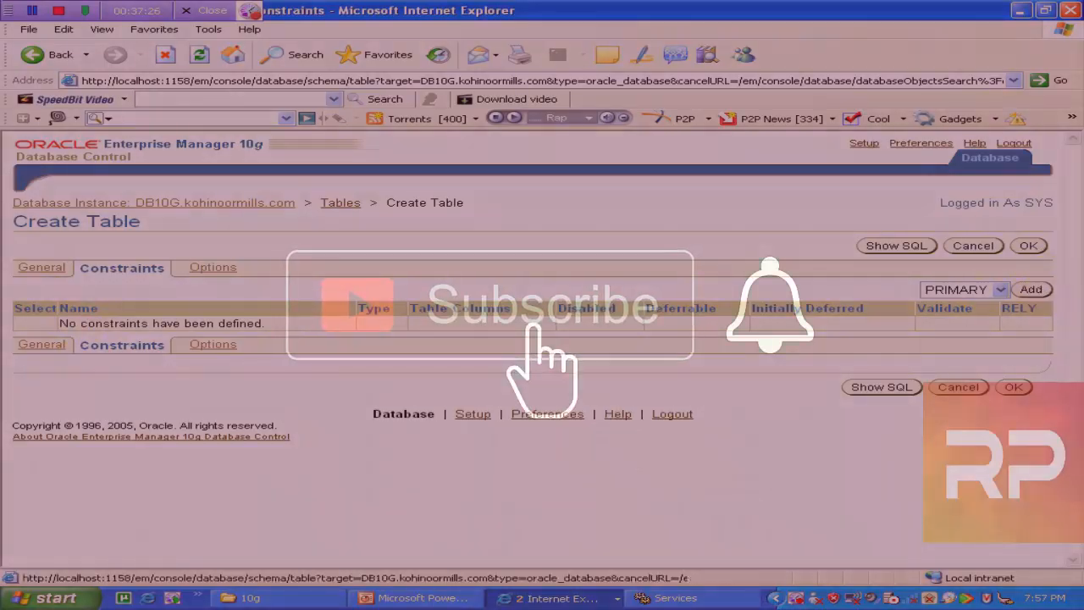
{"action": "left_click", "coordinate": [1031, 289]}
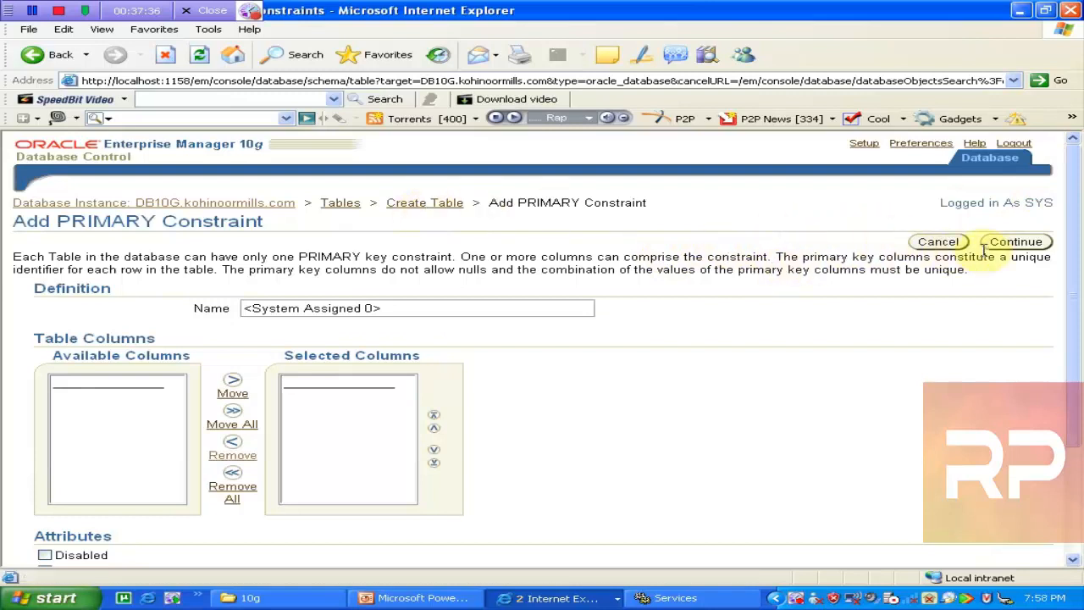
{"action": "left_click", "coordinate": [939, 242]}
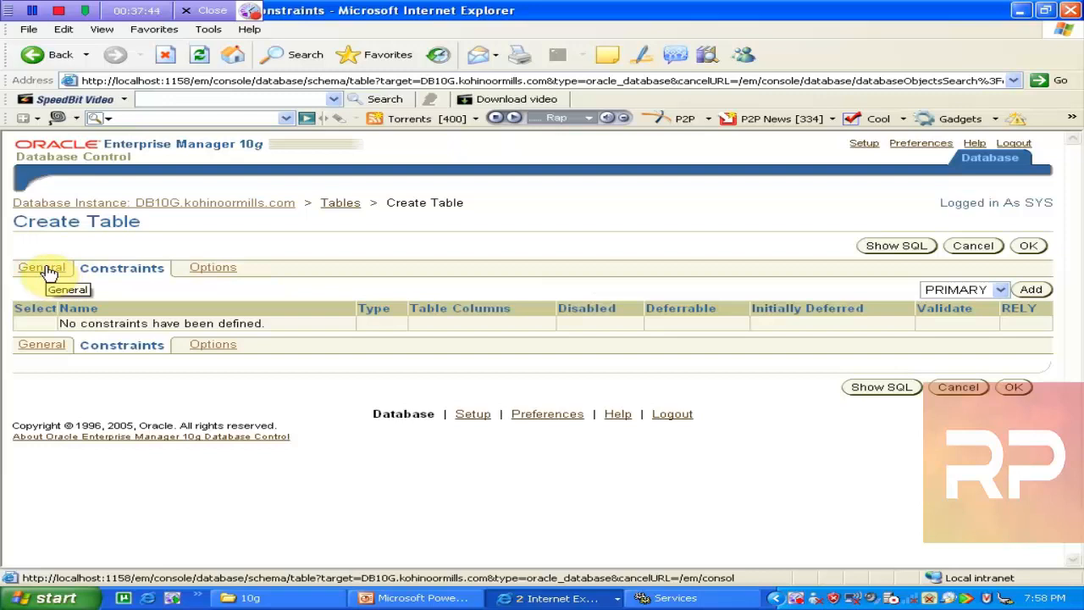
{"action": "left_click", "coordinate": [208, 270]}
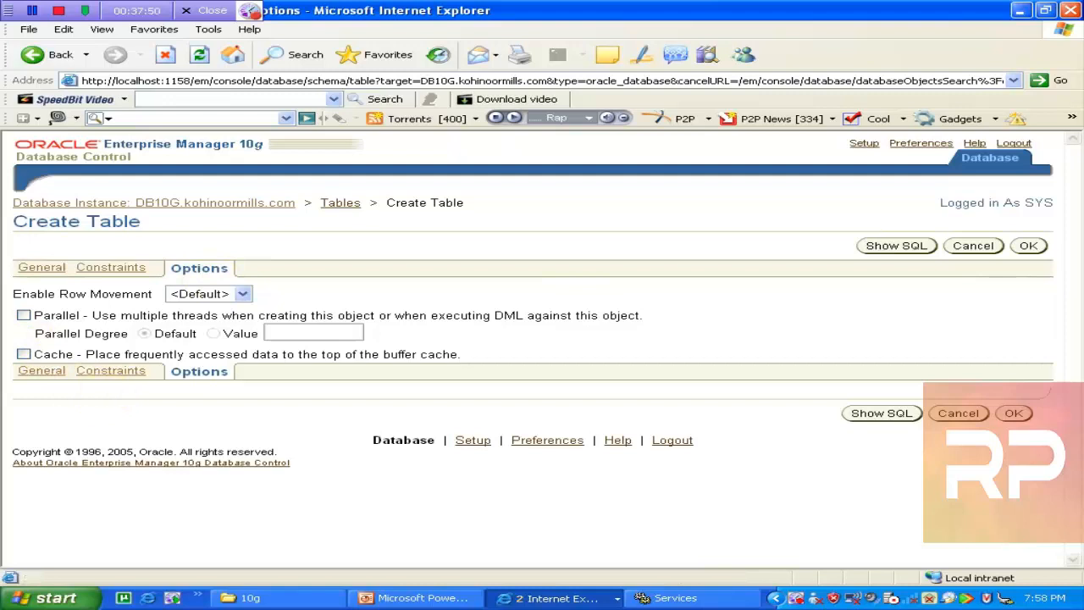
{"action": "left_click", "coordinate": [44, 268]}
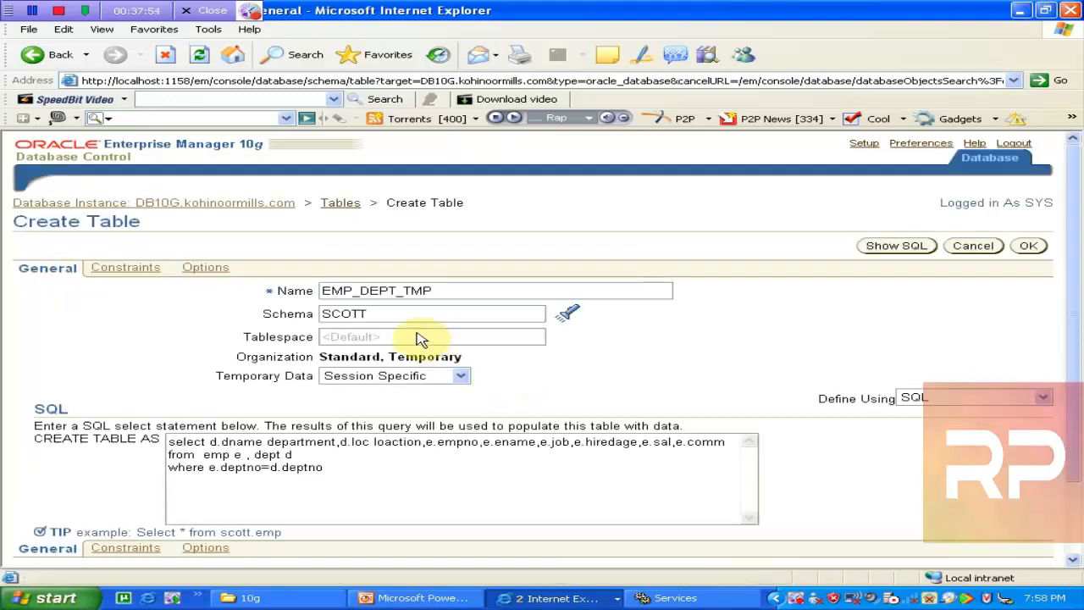
Step: Check the query's where clause and try to create the EMP_DEPT_TMP table
{"action": "left_click", "coordinate": [390, 290]}
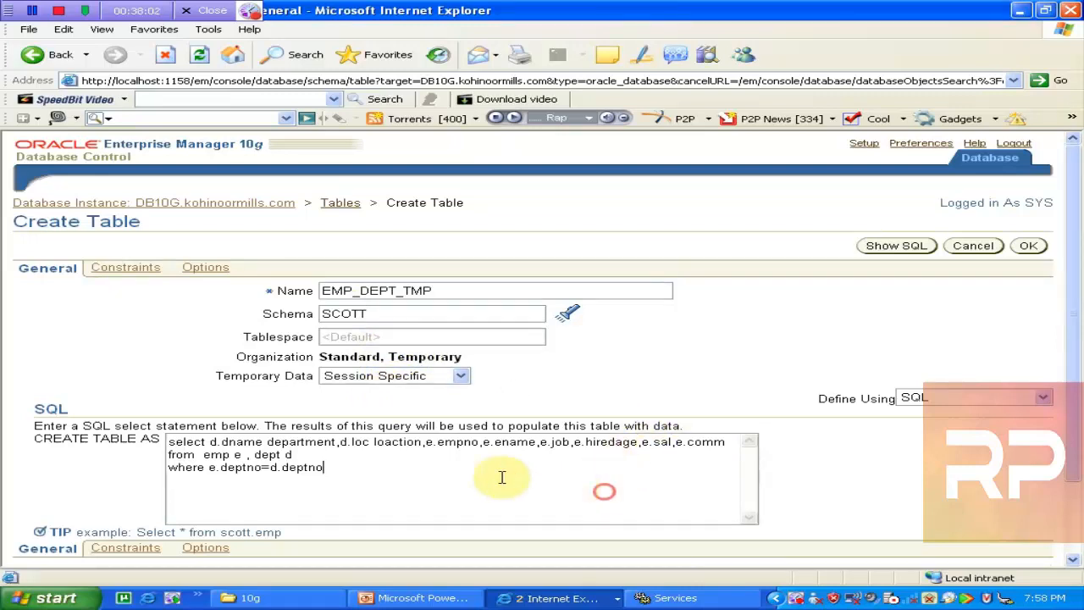
{"action": "left_click_drag", "start_coordinate": [339, 468], "coordinate": [167, 468]}
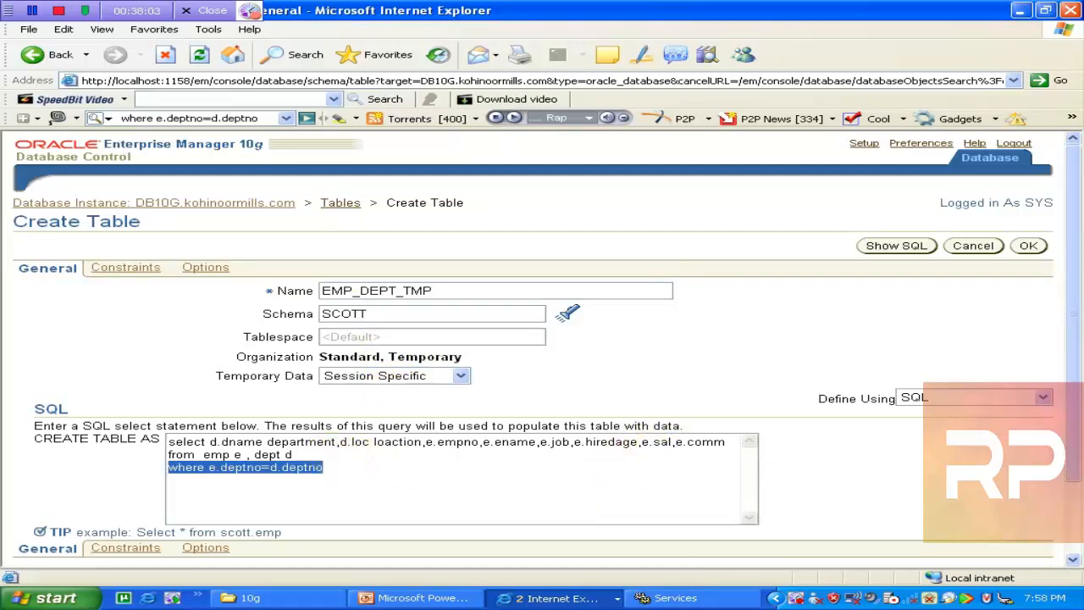
{"action": "left_click", "coordinate": [1029, 245]}
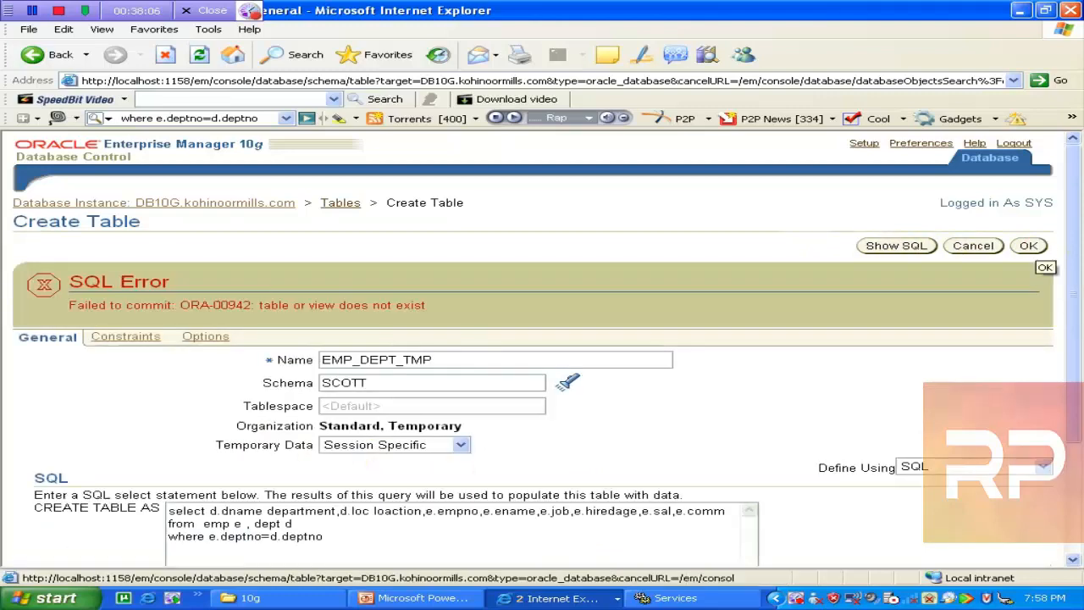
Step: Prefix the emp and dept tables in the query's from clause with scott. and submit the table creation
{"action": "left_click_drag", "start_coordinate": [1080, 244], "coordinate": [1077, 347]}
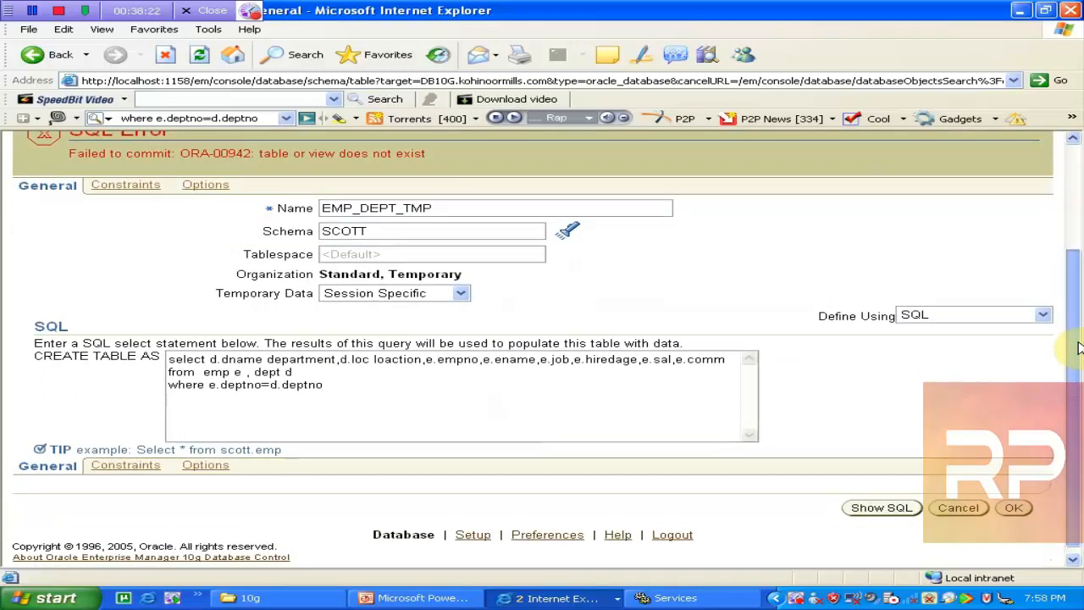
{"action": "left_click_drag", "start_coordinate": [1078, 347], "coordinate": [1077, 330]}
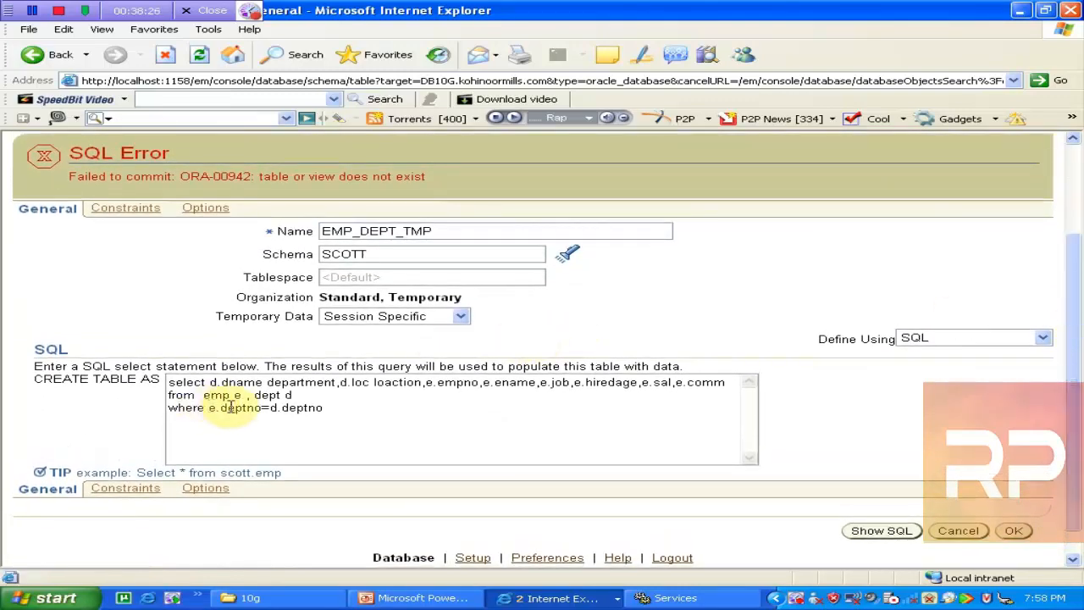
{"action": "left_click", "coordinate": [203, 394]}
{"action": "type", "text": "s"}
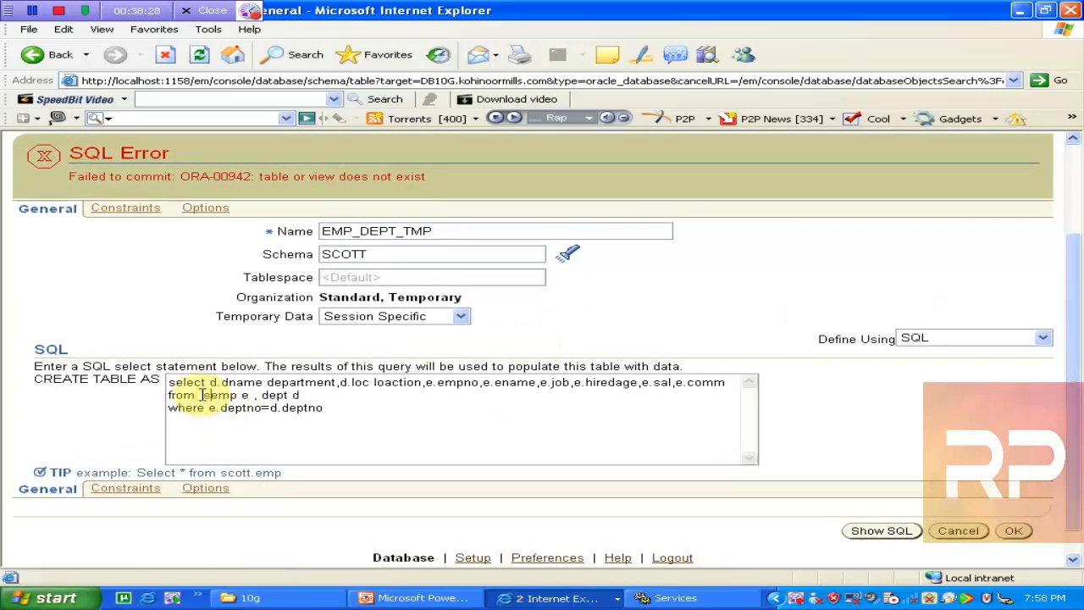
{"action": "type", "text": "cott."}
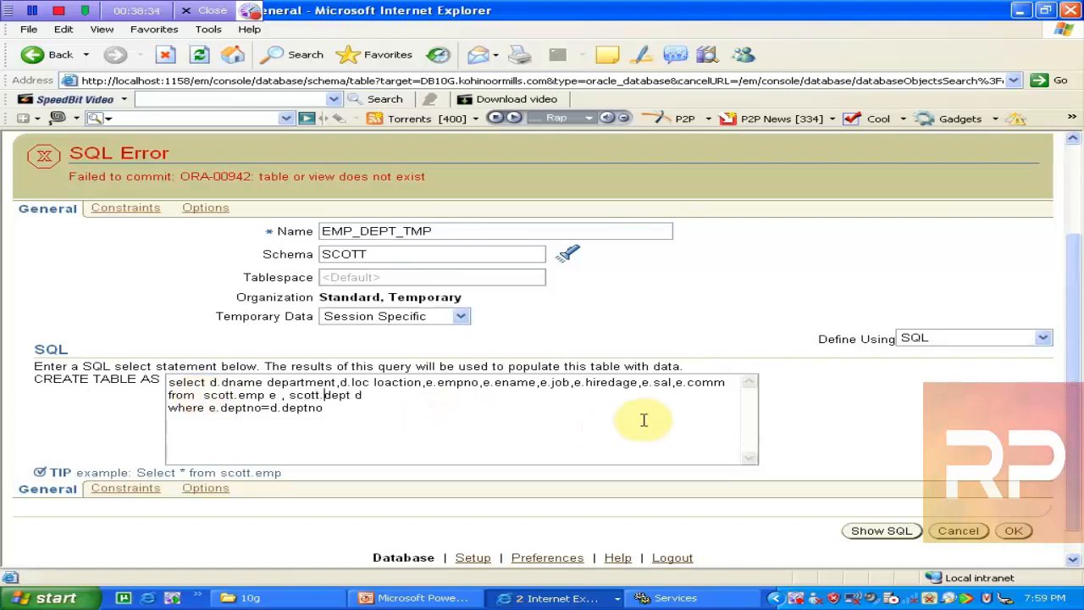
{"action": "left_click", "coordinate": [1016, 530]}
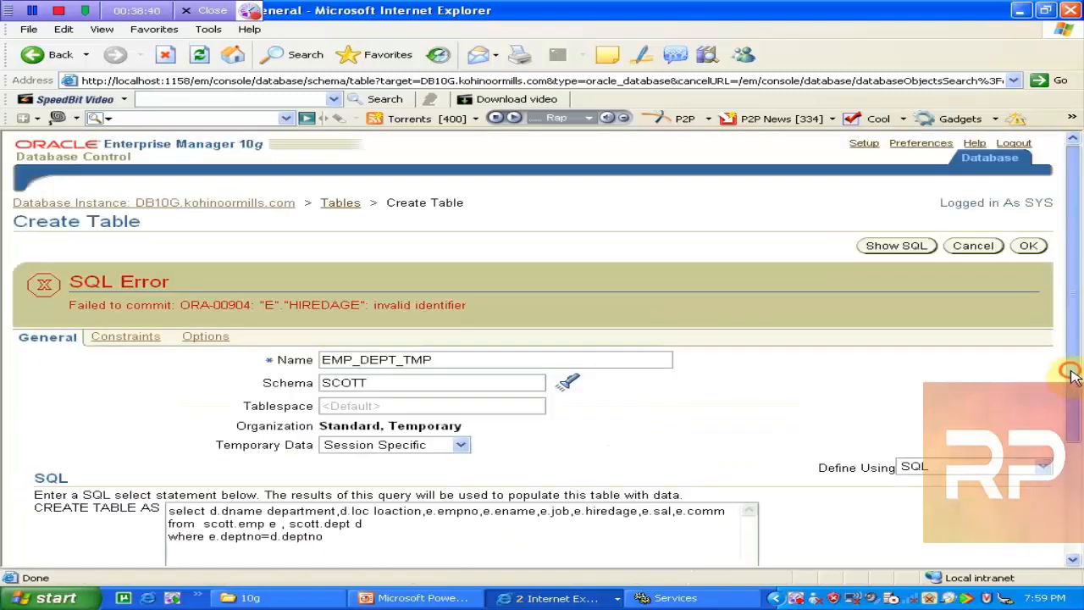
Step: Correct the column e.hiredage to e.hiredate in the SQL query and create the table
{"action": "left_click_drag", "start_coordinate": [1071, 367], "coordinate": [1072, 398]}
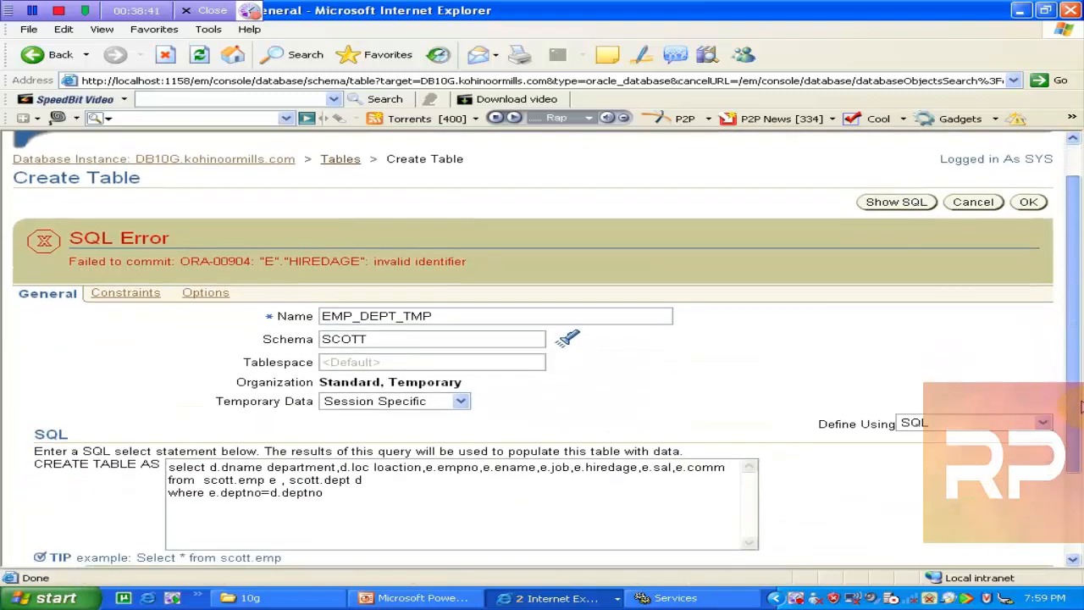
{"action": "left_click", "coordinate": [630, 467]}
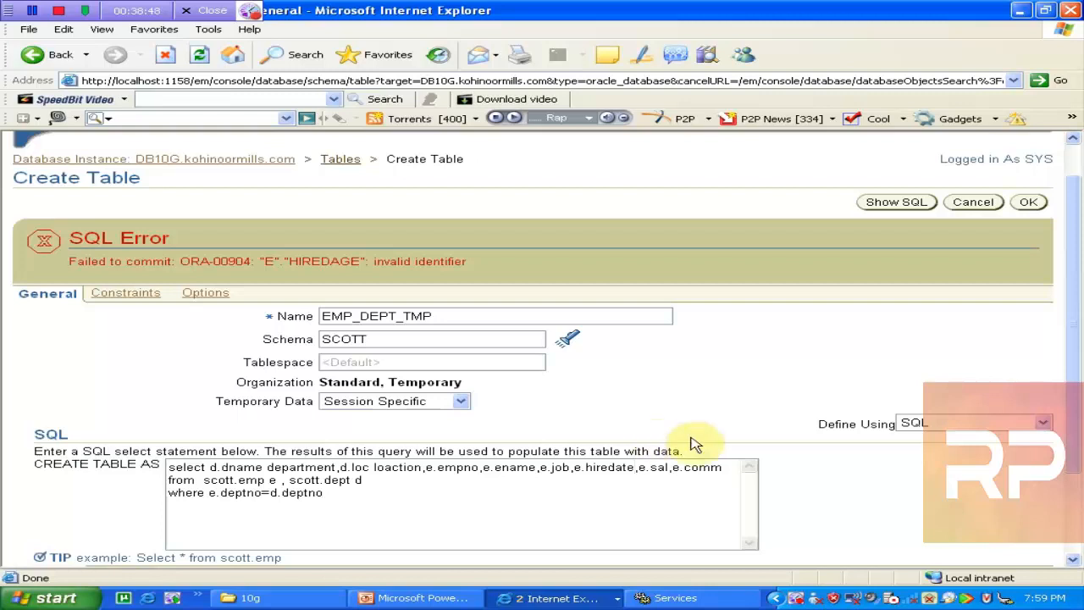
{"action": "left_click", "coordinate": [1027, 204]}
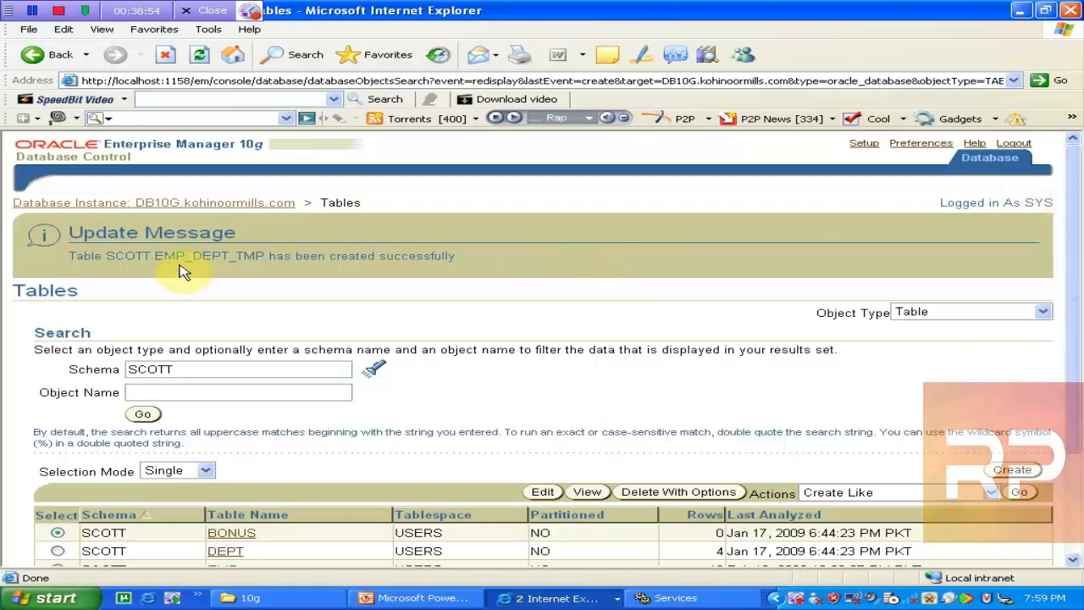
Step: Find EMP_DEPT_TMP in the SCOTT tables list, check its tablespace entry and open the table's details
{"action": "left_click_drag", "start_coordinate": [1070, 290], "coordinate": [1080, 365]}
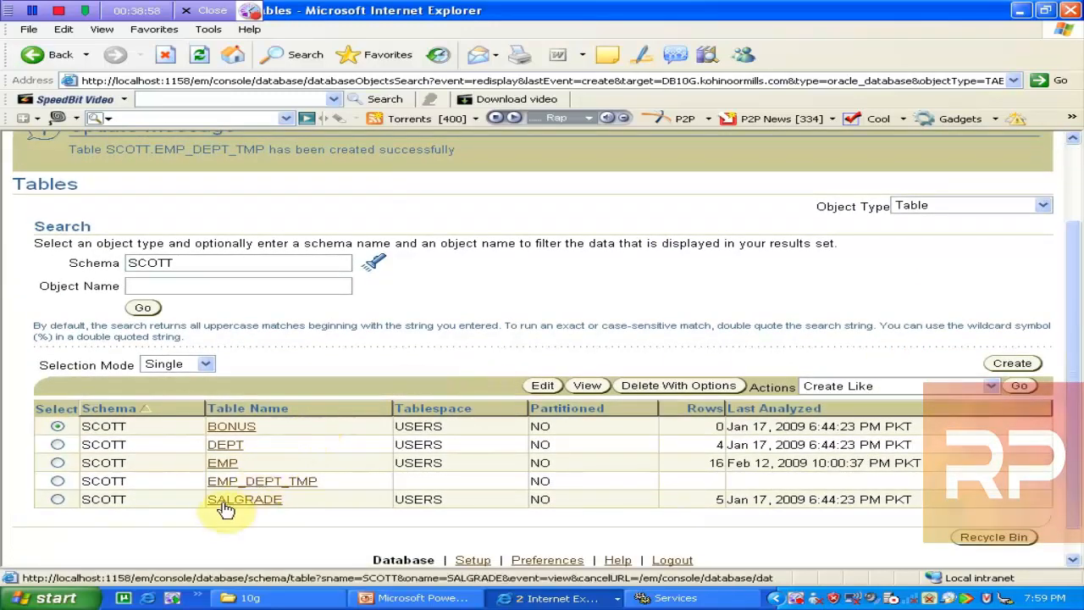
{"action": "left_click_drag", "start_coordinate": [402, 480], "coordinate": [478, 490]}
{"action": "left_click", "coordinate": [462, 481]}
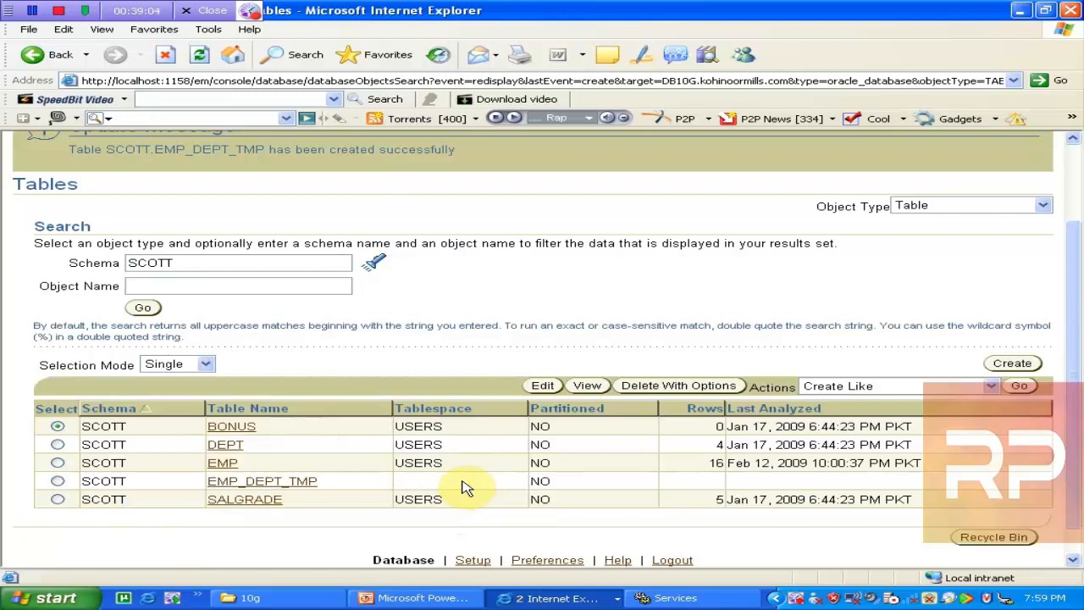
{"action": "left_click", "coordinate": [248, 485]}
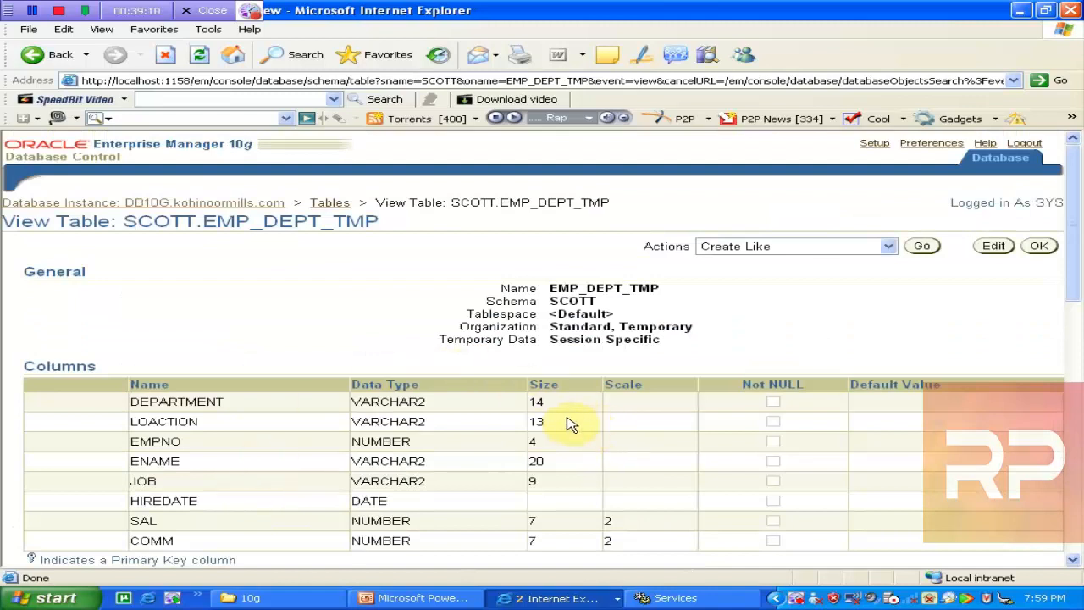
Step: Examine the column definitions, tablespace and temporary data setting of EMP_DEPT_TMP
{"action": "left_click_drag", "start_coordinate": [543, 403], "coordinate": [805, 436]}
{"action": "left_click", "coordinate": [842, 347]}
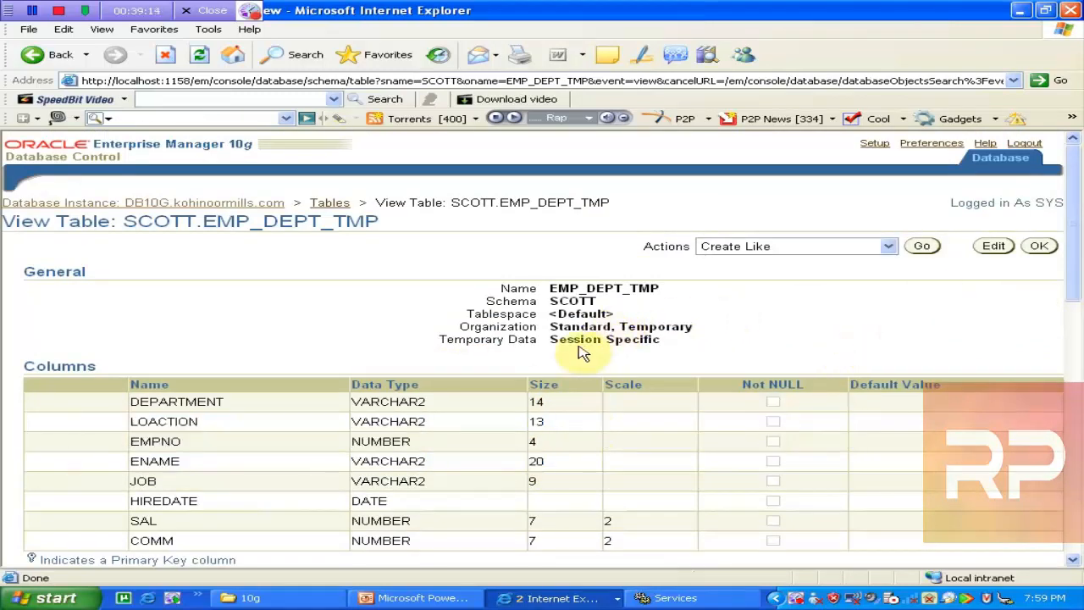
{"action": "left_click_drag", "start_coordinate": [565, 341], "coordinate": [581, 316]}
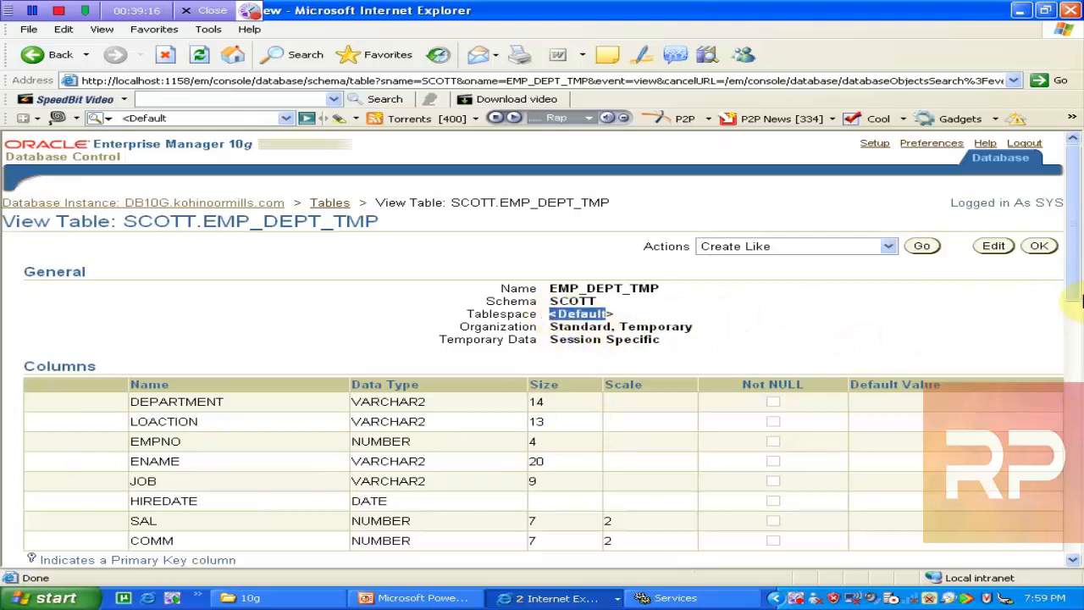
{"action": "left_click_drag", "start_coordinate": [1077, 275], "coordinate": [1066, 248]}
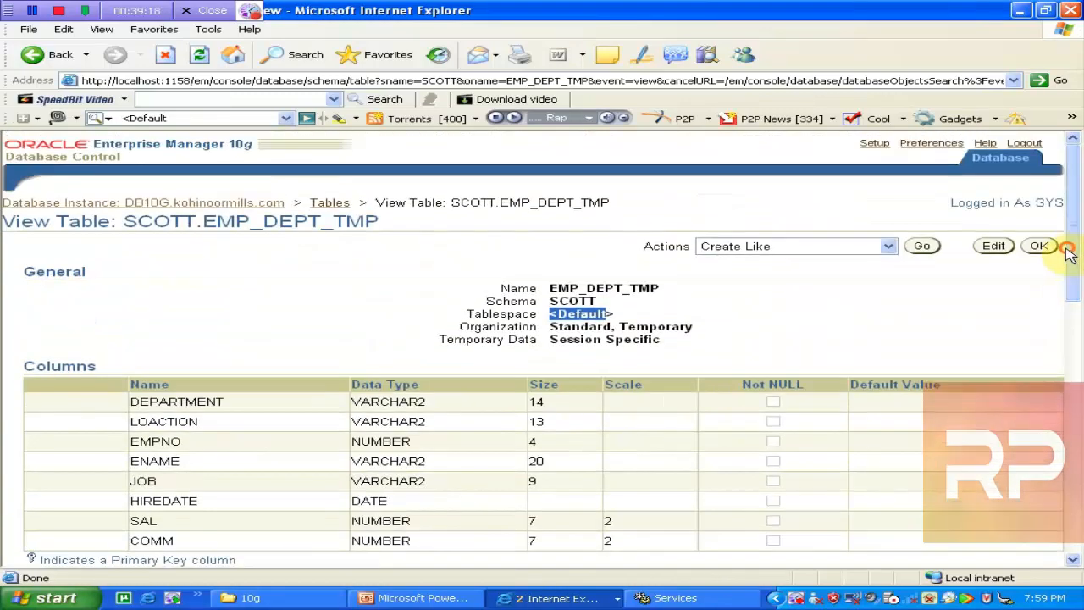
Step: Run the View Data action on EMP_DEPT_TMP and look through the returned rows
{"action": "left_click", "coordinate": [889, 247]}
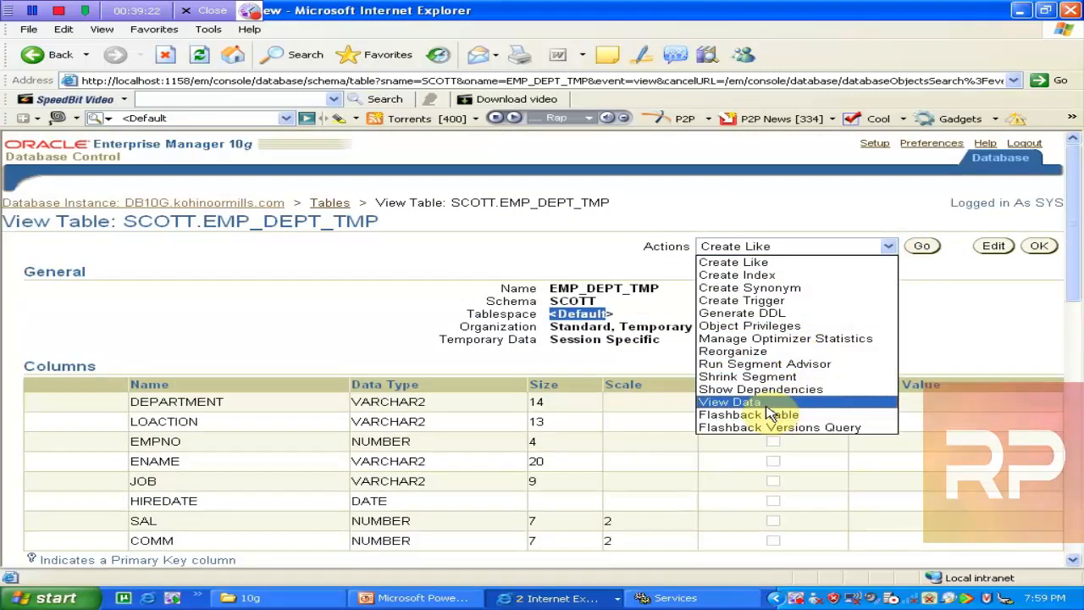
{"action": "left_click", "coordinate": [766, 406]}
{"action": "left_click", "coordinate": [922, 246]}
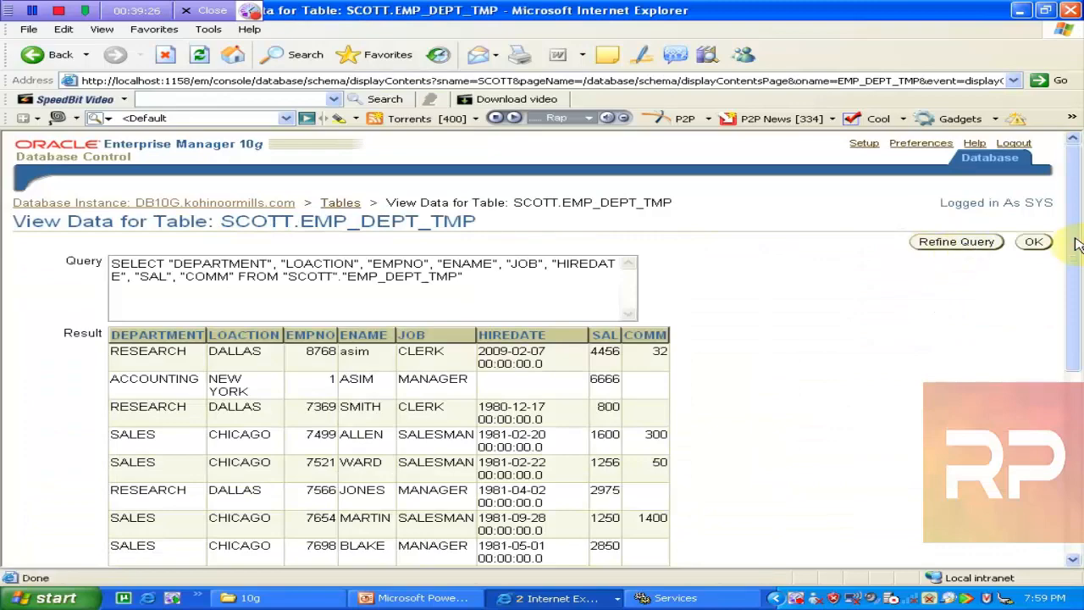
{"action": "mouse_move", "coordinate": [1077, 244]}
{"action": "left_mouse_down"}
{"action": "mouse_move", "coordinate": [1080, 402]}
{"action": "mouse_move", "coordinate": [1081, 234]}
{"action": "left_mouse_up"}
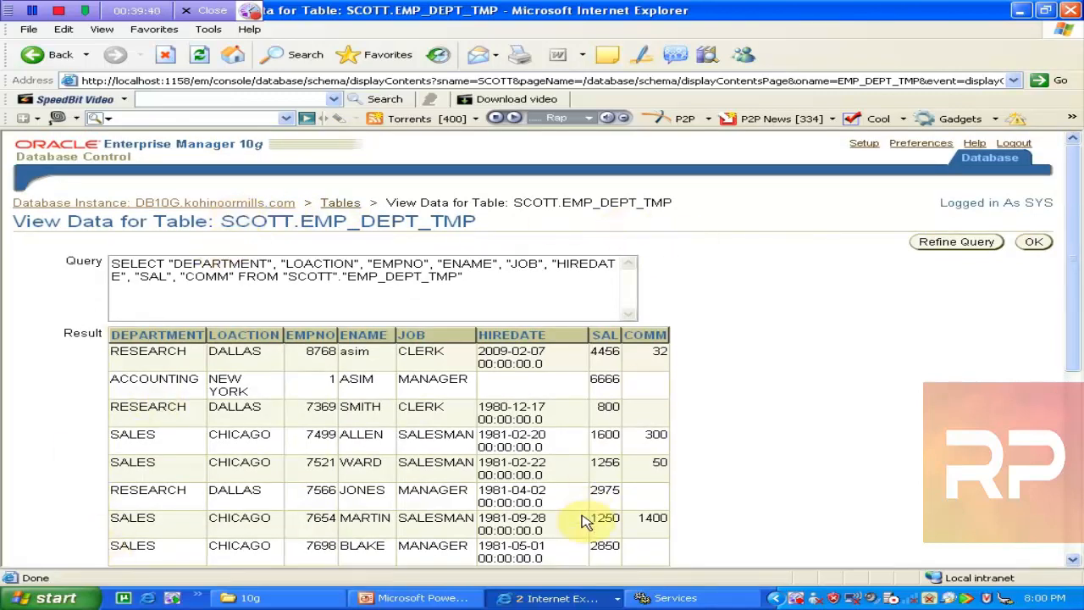
Step: Switch to iSQL*Plus, execute select * from emp_dept_tmp, and return to the table's data in Enterprise Manager
{"action": "left_click", "coordinate": [559, 598]}
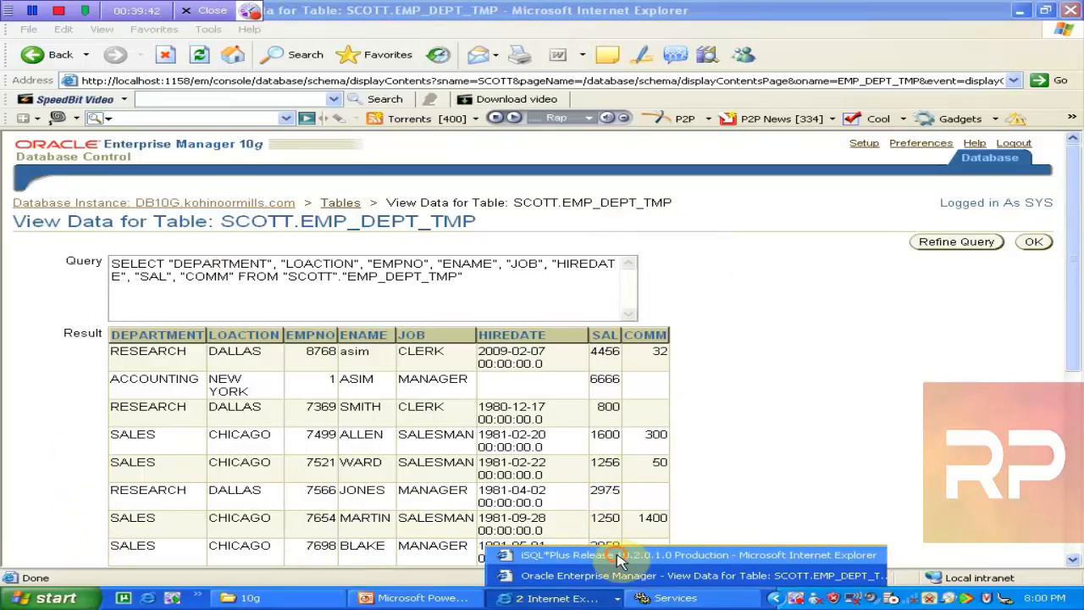
{"action": "left_click", "coordinate": [618, 556]}
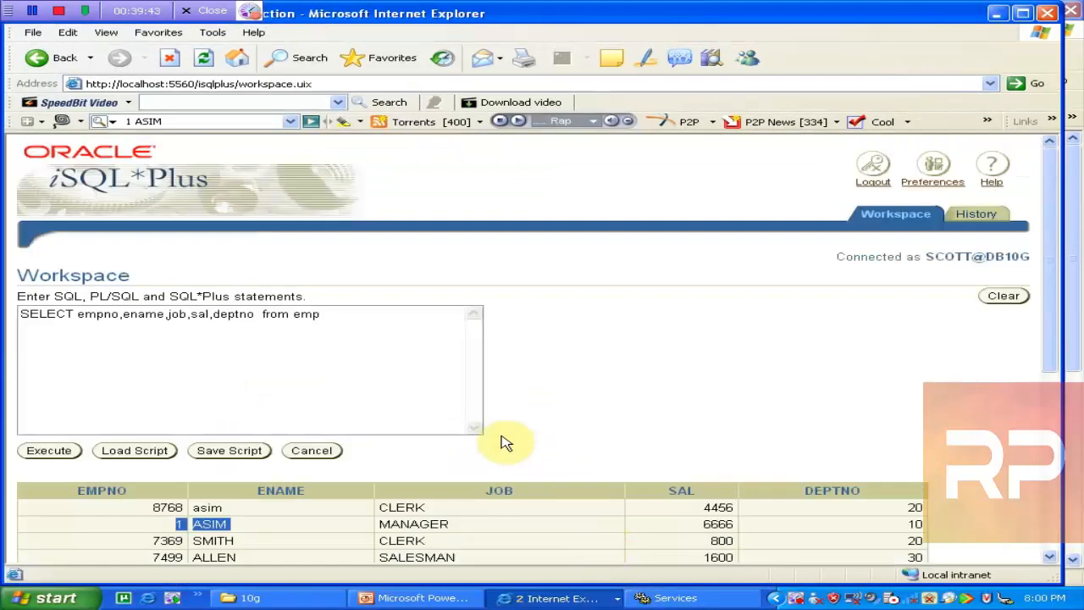
{"action": "triple_click", "coordinate": [377, 321]}
{"action": "type", "text": "select * from emp_dept_tmp"}
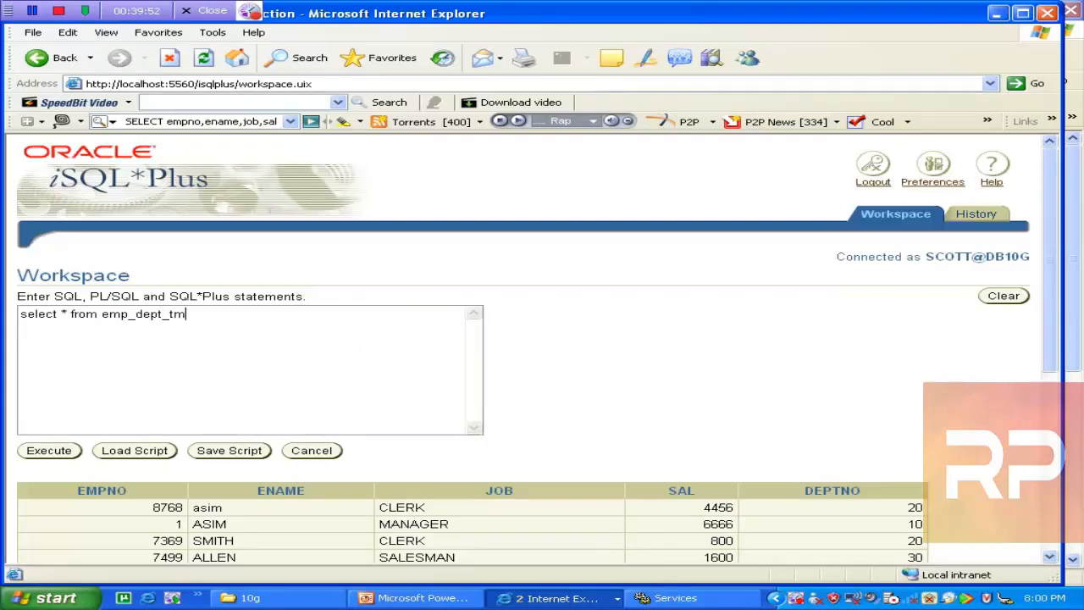
{"action": "left_click", "coordinate": [62, 452]}
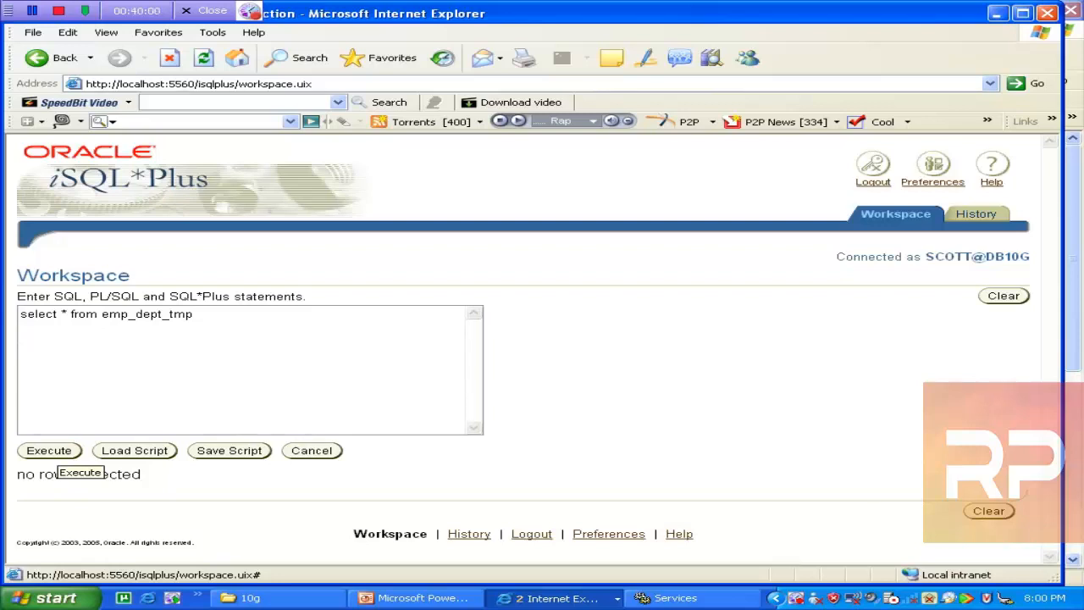
{"action": "left_click", "coordinate": [555, 598]}
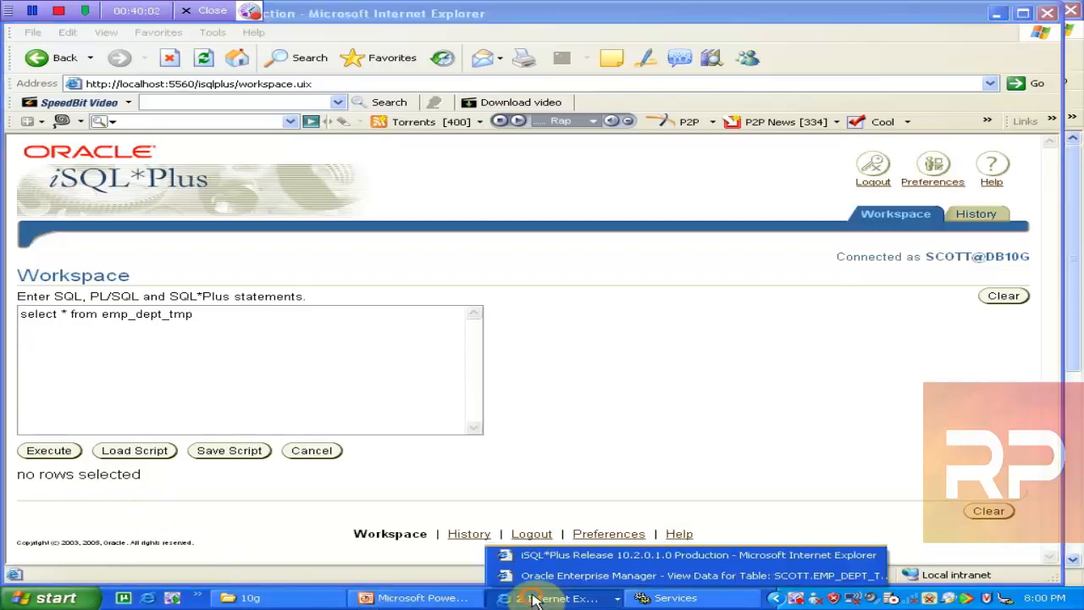
{"action": "left_click", "coordinate": [577, 572]}
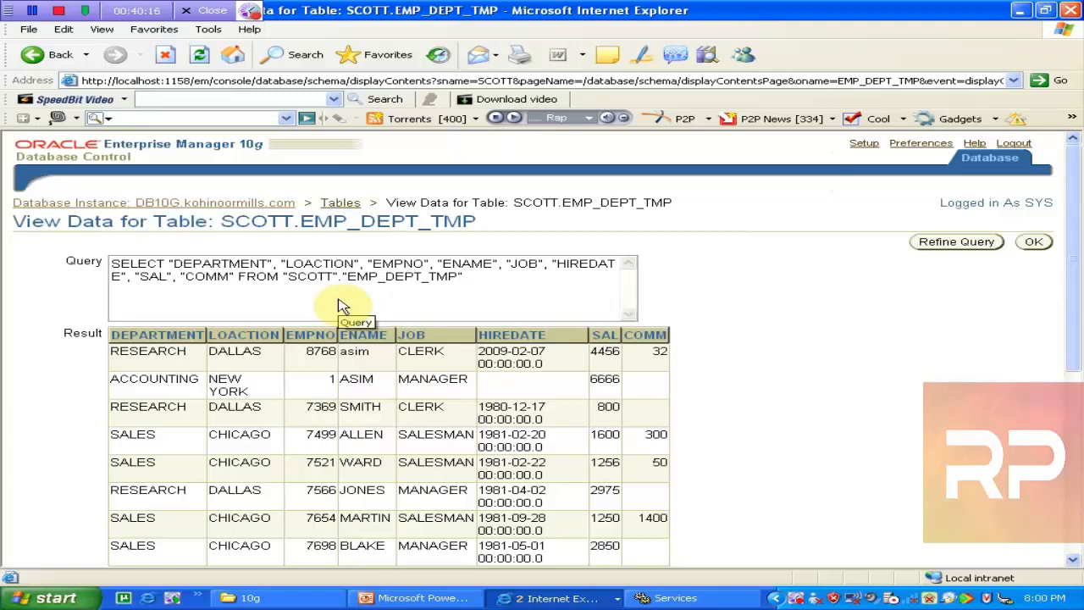
Step: Switch to the PowerPoint presentation and open slide 42, the Temporary Tables Full Notes Page
{"action": "left_click", "coordinate": [415, 598]}
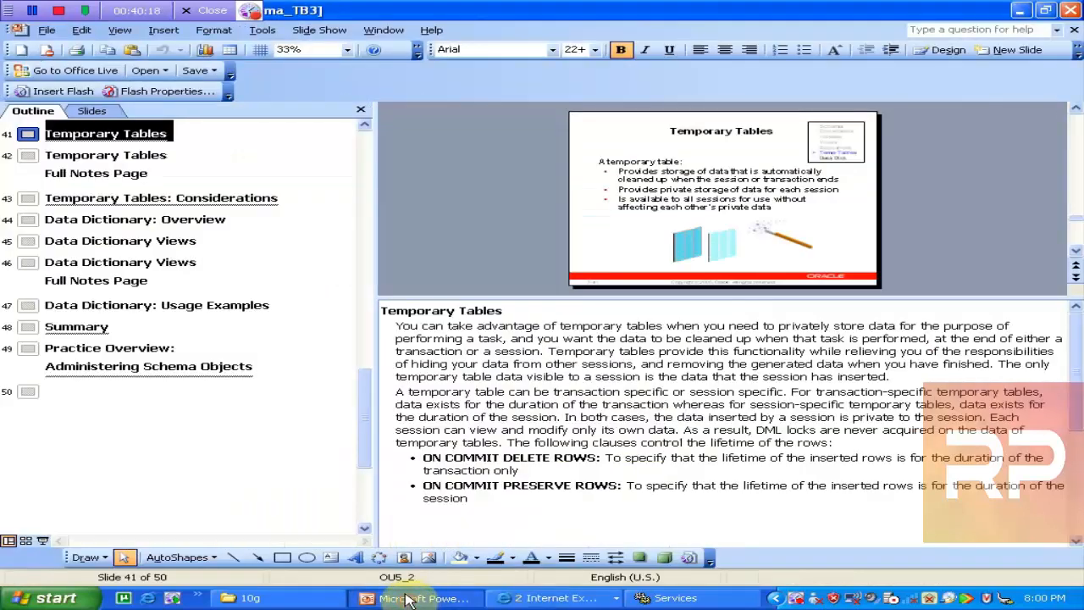
{"action": "left_click", "coordinate": [73, 161]}
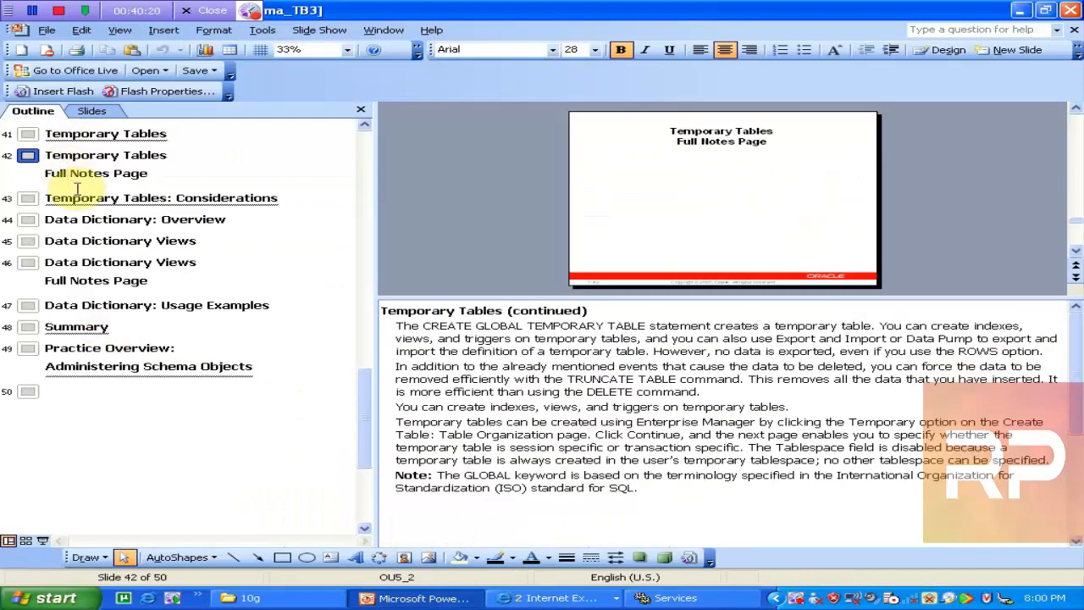
Step: Browse the remaining outline entries through the Practice Overview and Data Dictionary Views slides, and settle on slide 44, Data Dictionary: Overview
{"action": "left_click", "coordinate": [77, 190]}
{"action": "left_click", "coordinate": [90, 220]}
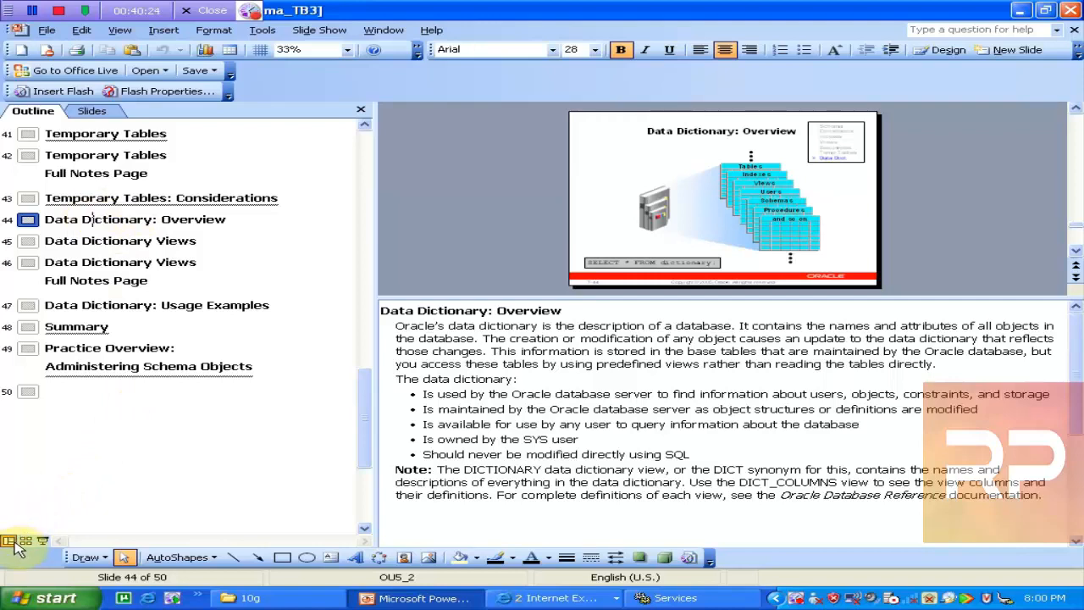
{"action": "key", "text": "ctrl+End"}
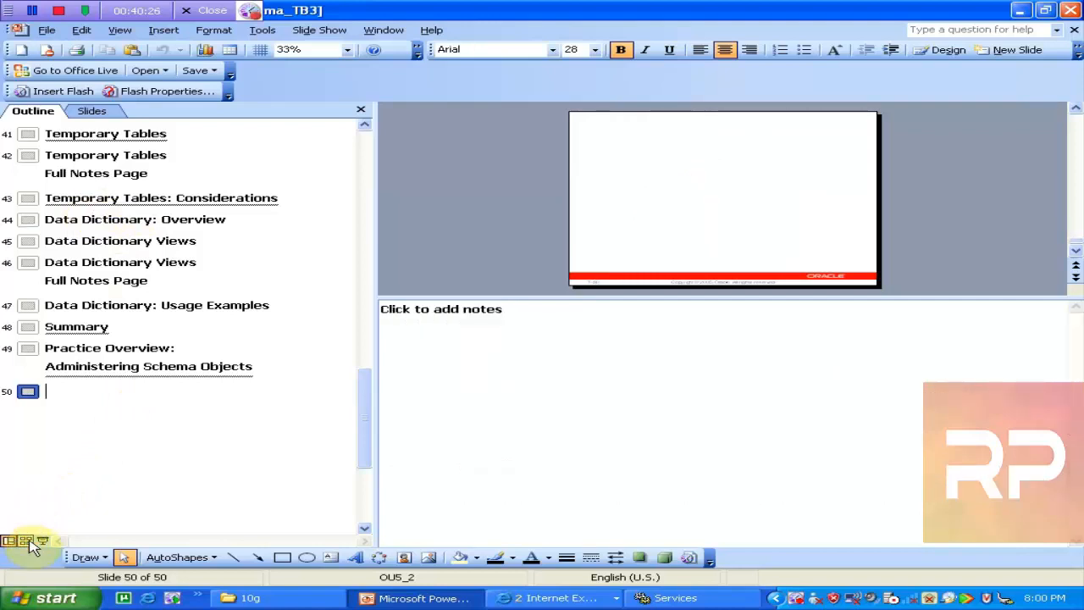
{"action": "left_click", "coordinate": [57, 347]}
{"action": "left_click", "coordinate": [85, 259]}
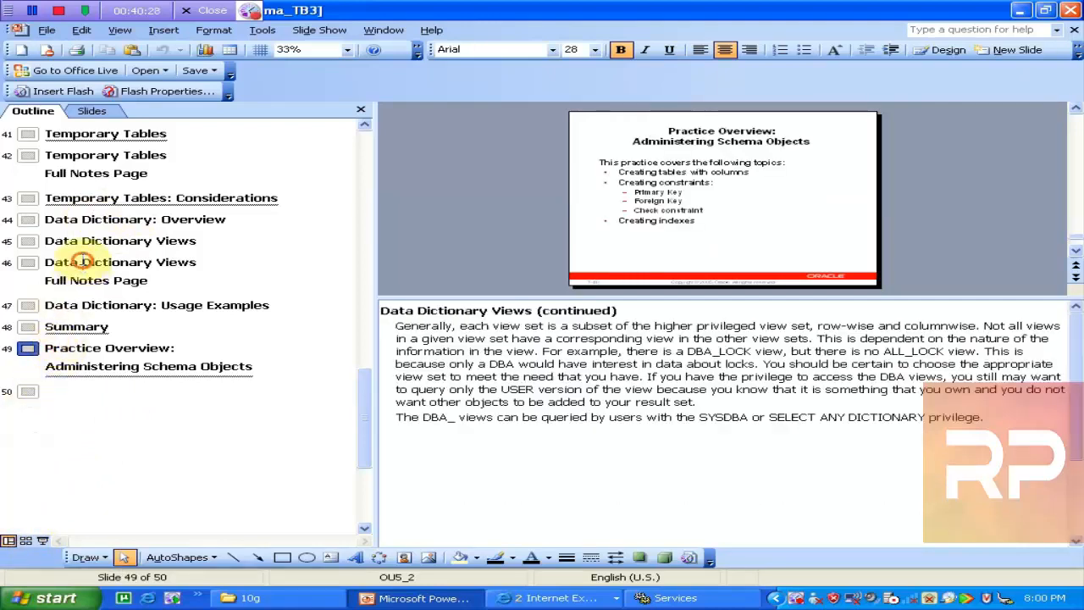
{"action": "left_click", "coordinate": [84, 242]}
{"action": "left_click", "coordinate": [89, 224]}
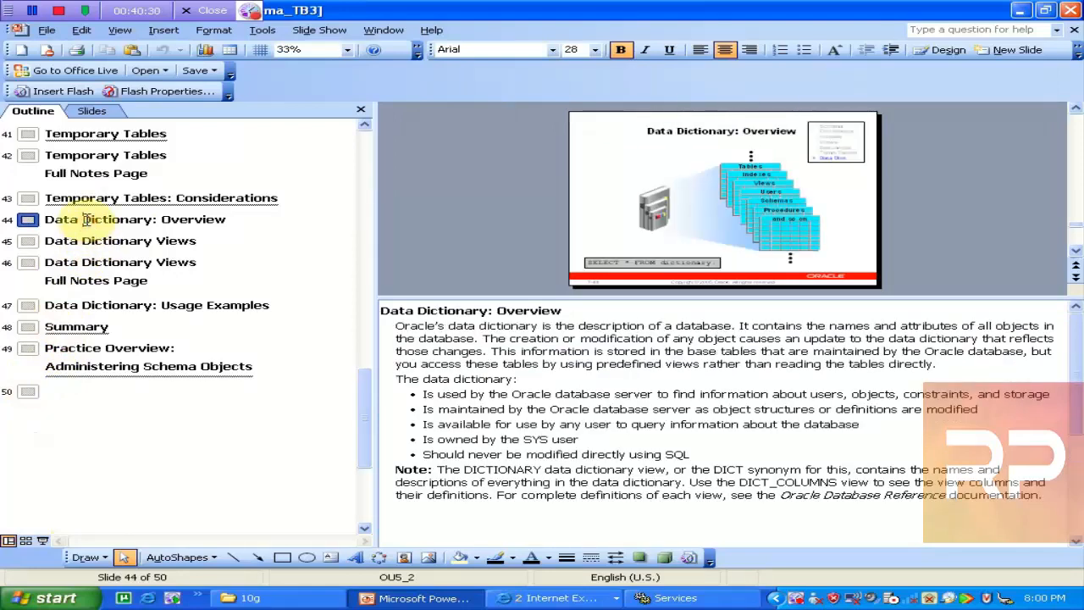
Step: Show the slide thumbnails instead of the outline, review slide 43, Temporary Tables: Considerations, and return to slide 44
{"action": "left_click", "coordinate": [78, 112]}
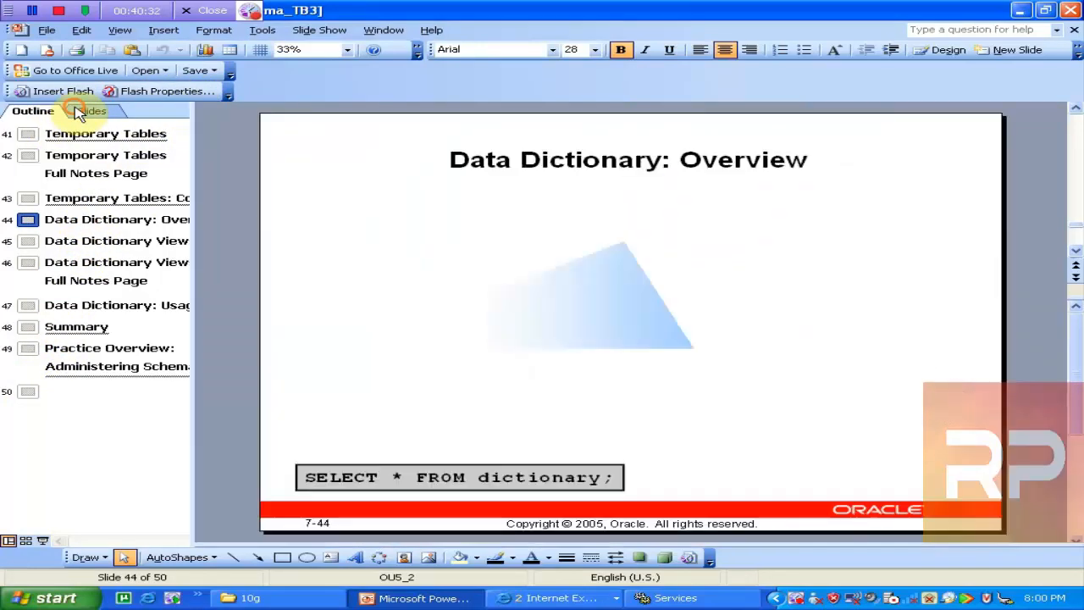
{"action": "scroll", "coordinate": [373, 256], "scroll_direction": "up", "scroll_amount": 1}
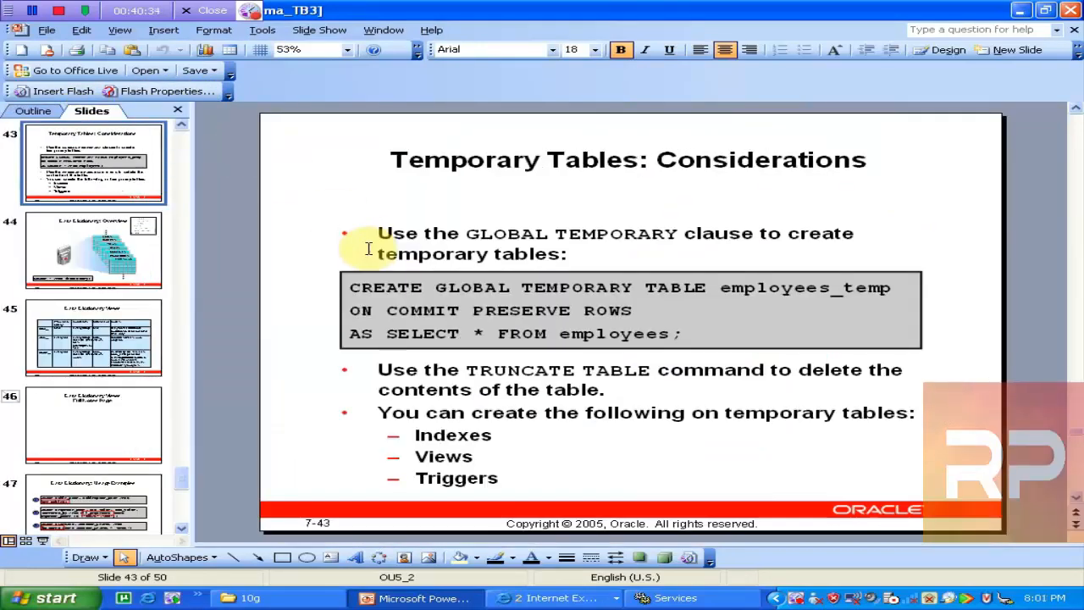
{"action": "scroll", "coordinate": [372, 256], "scroll_direction": "down", "scroll_amount": 1}
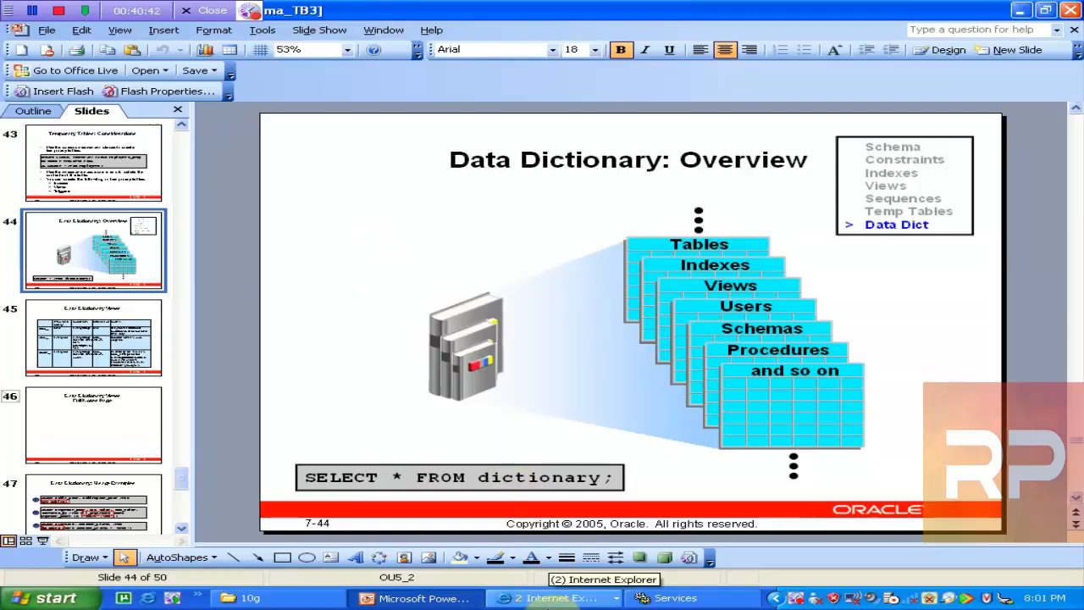
{"action": "left_click", "coordinate": [477, 512]}
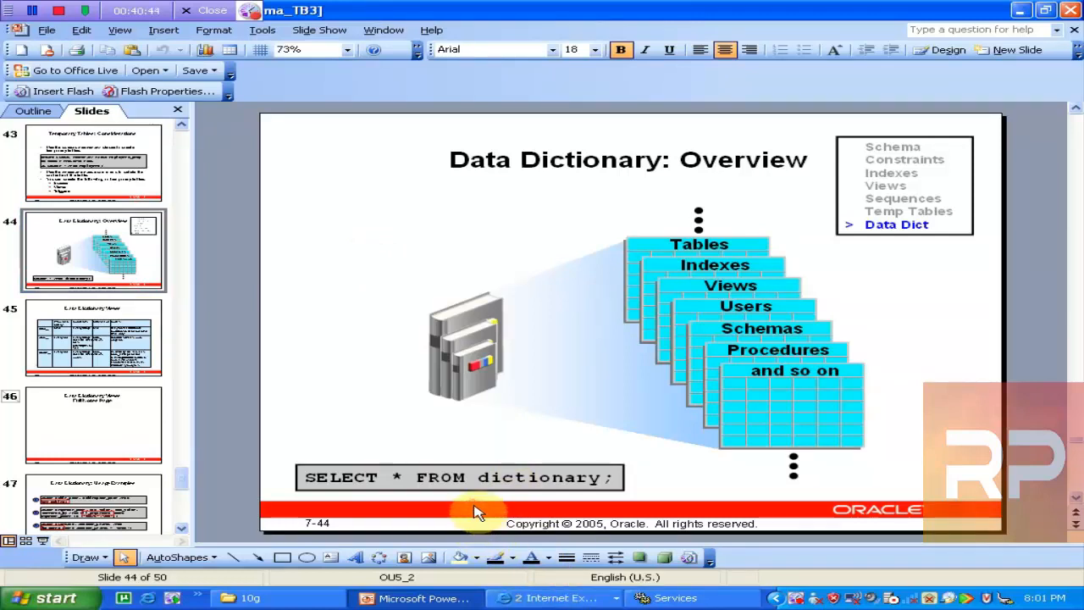